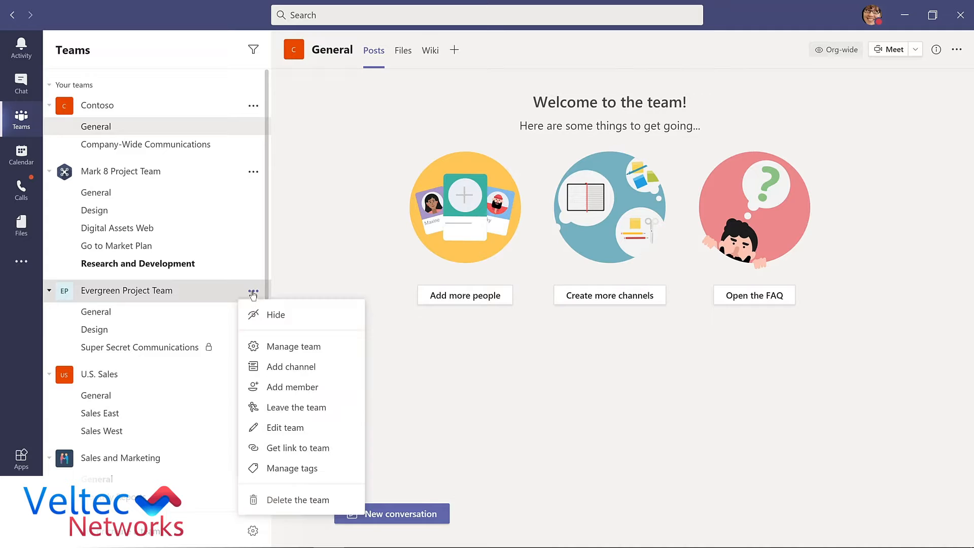
# Open the management page of the Evergreen Project Team and expand its members and guests list
pyautogui.click(277, 347)
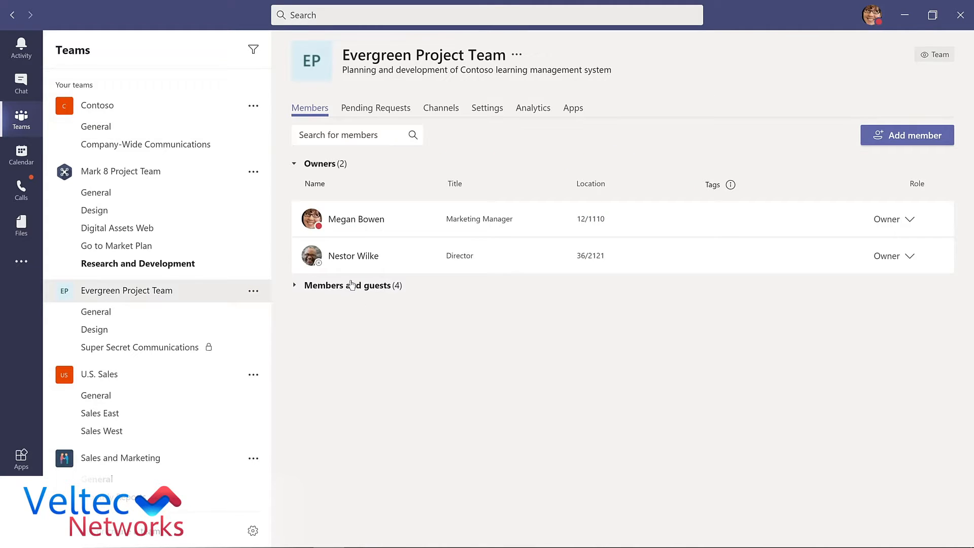
pyautogui.click(347, 287)
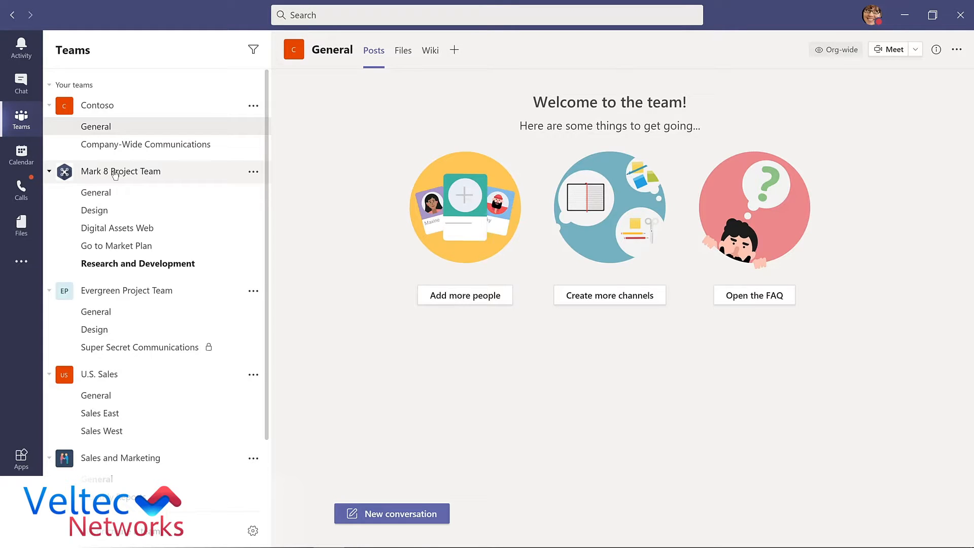
# Search for "marketing", check the people and file results, and open the filters for the file results
pyautogui.click(320, 13)
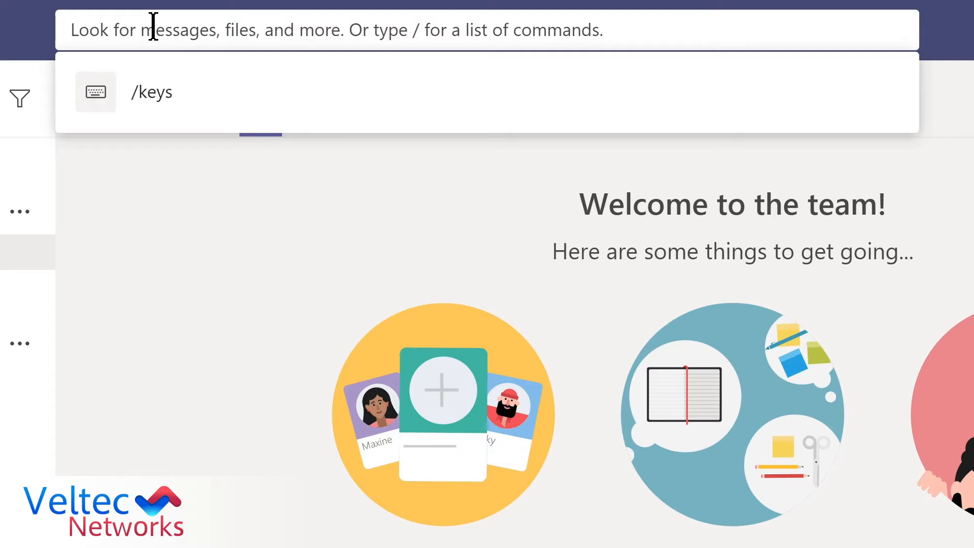
pyautogui.write('marketing')
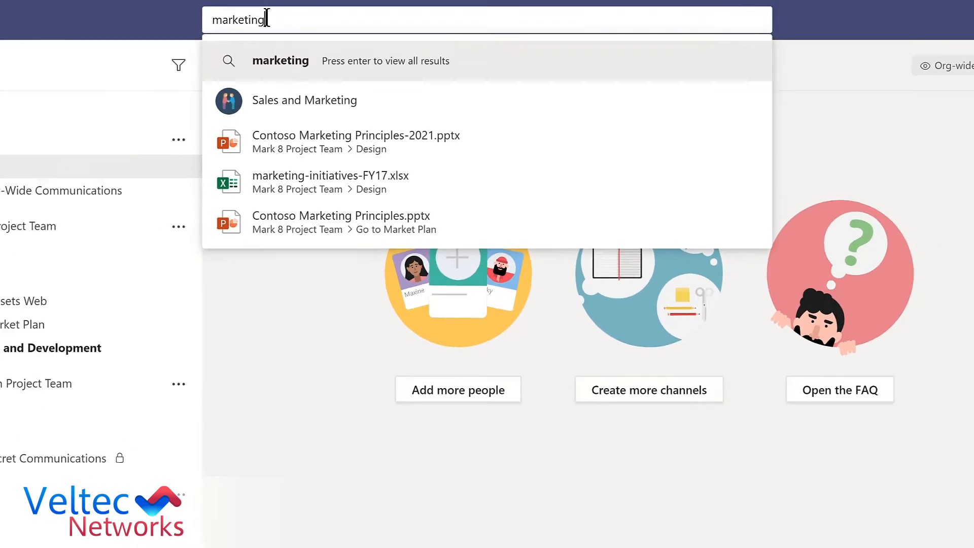
pyautogui.press('Return')
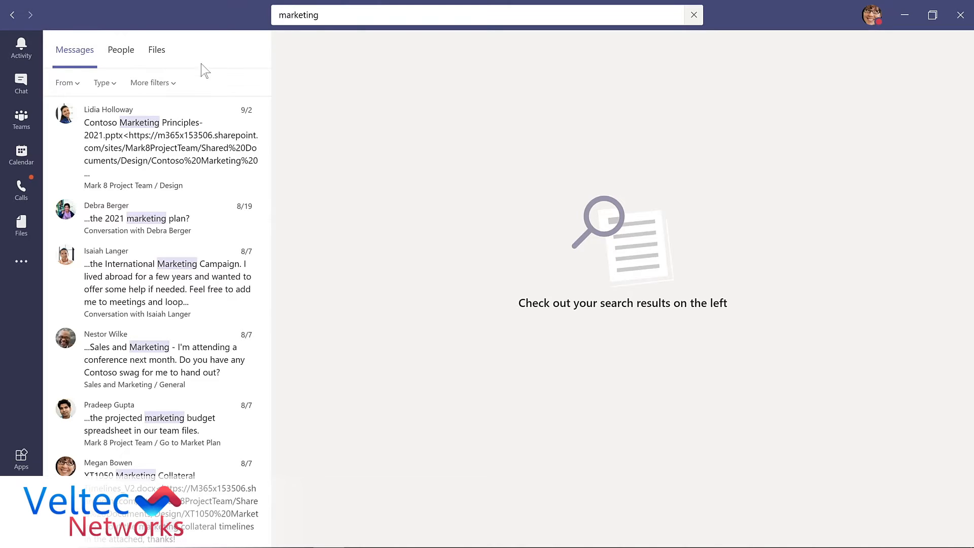
pyautogui.click(122, 50)
pyautogui.click(157, 51)
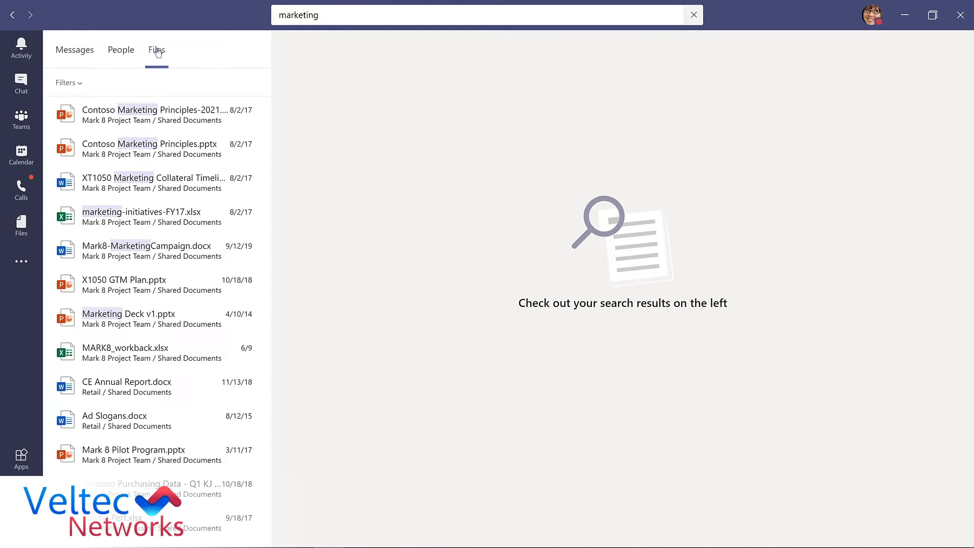
pyautogui.click(80, 84)
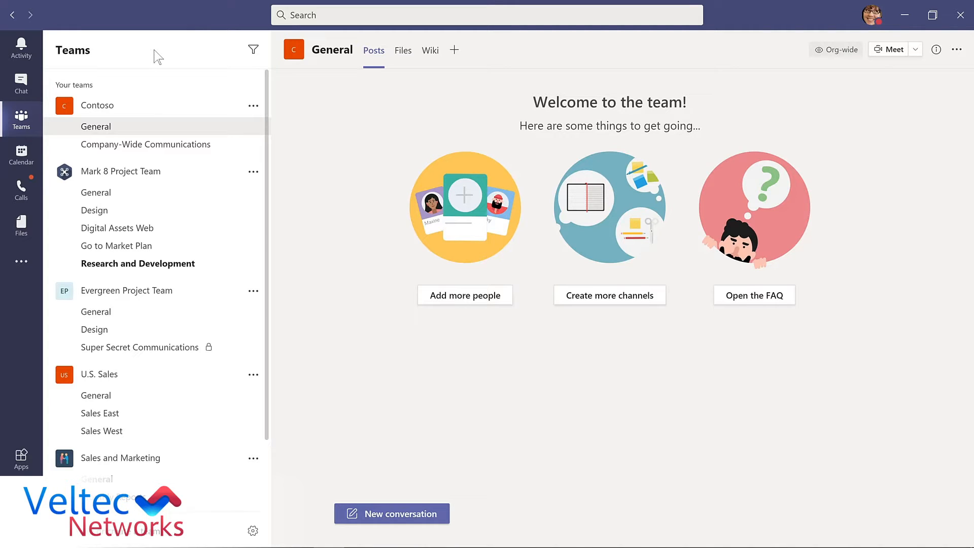
# Run the /keys command to view the list of keyboard shortcuts, and close it
pyautogui.hotkey('ctrl', 'e')
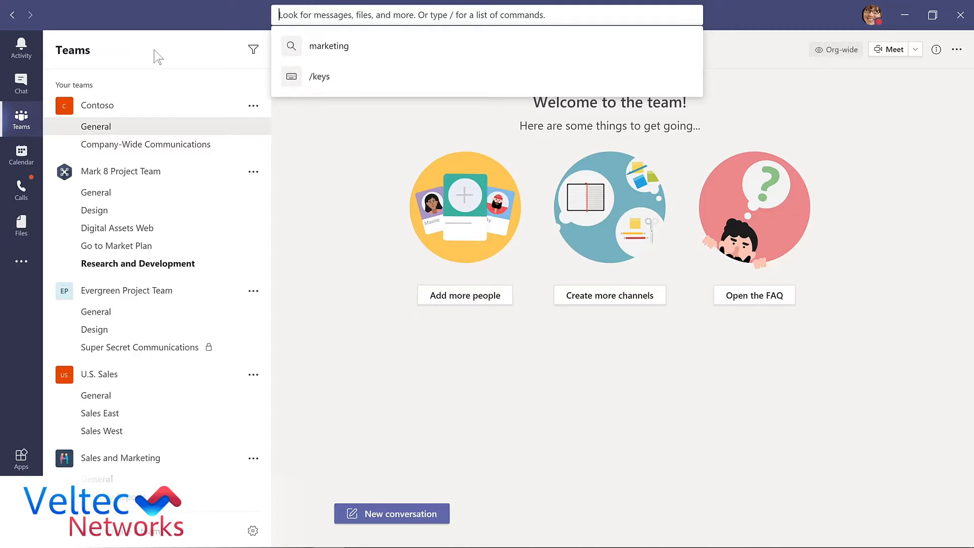
pyautogui.write('/keys')
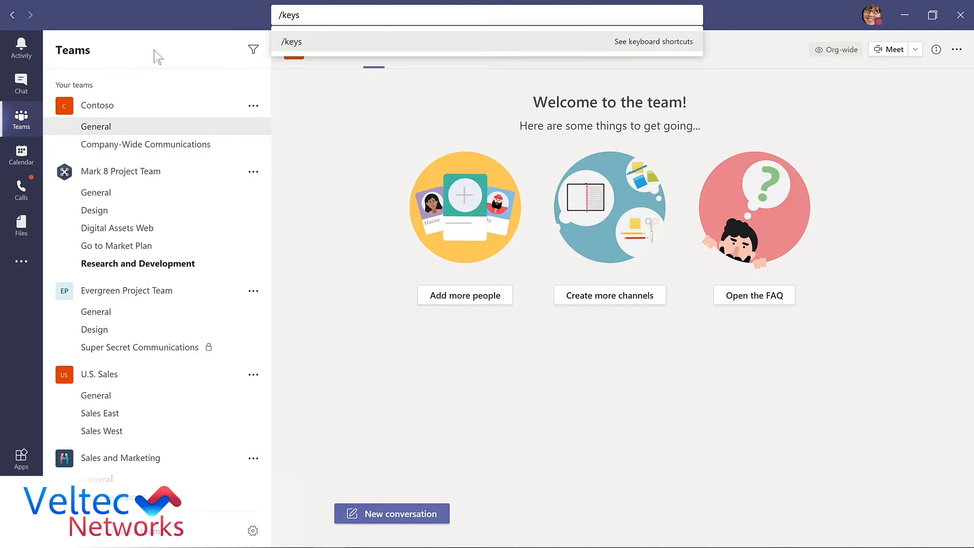
pyautogui.press('Return')
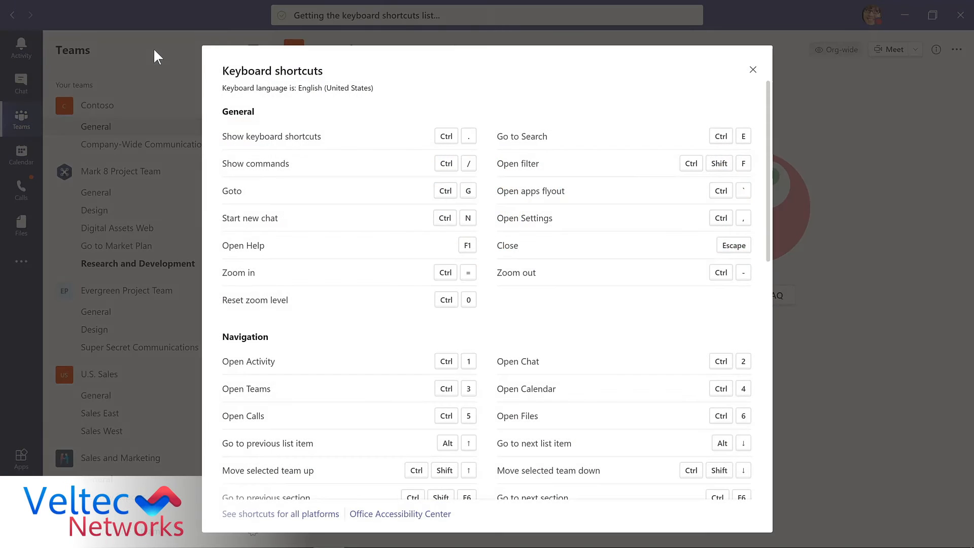
pyautogui.press('Escape')
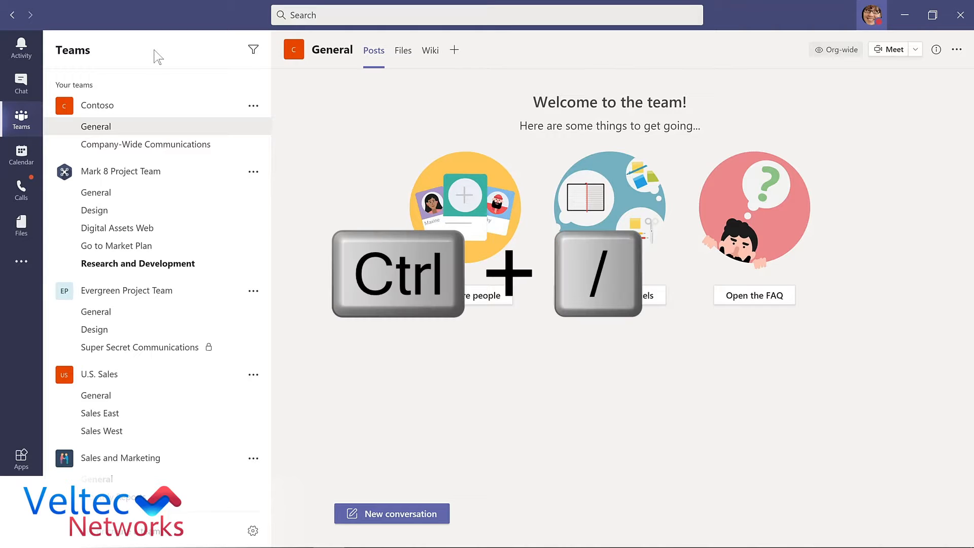
# Bring up the list of slash commands and run /whatsnew to see what's new in Teams
pyautogui.hotkey('ctrl', '/')
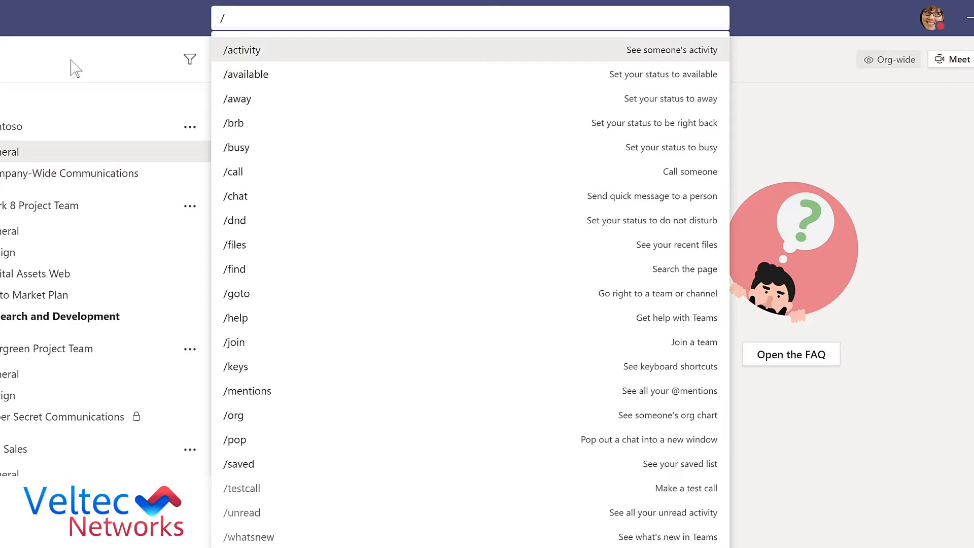
pyautogui.write('what')
pyautogui.press('Return')
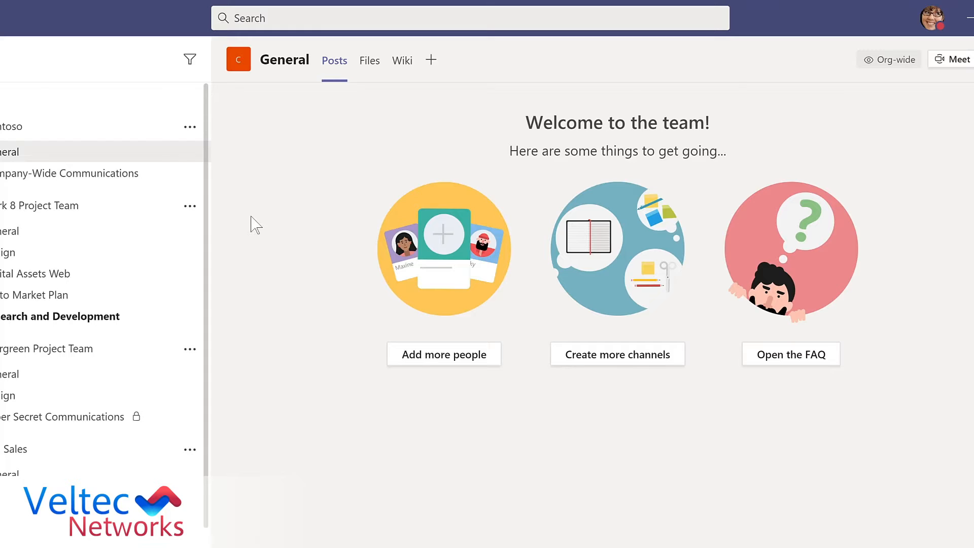
# Use the /files command to open the recent file Usability Testing Priorities.docx
pyautogui.hotkey('ctrl', '/')
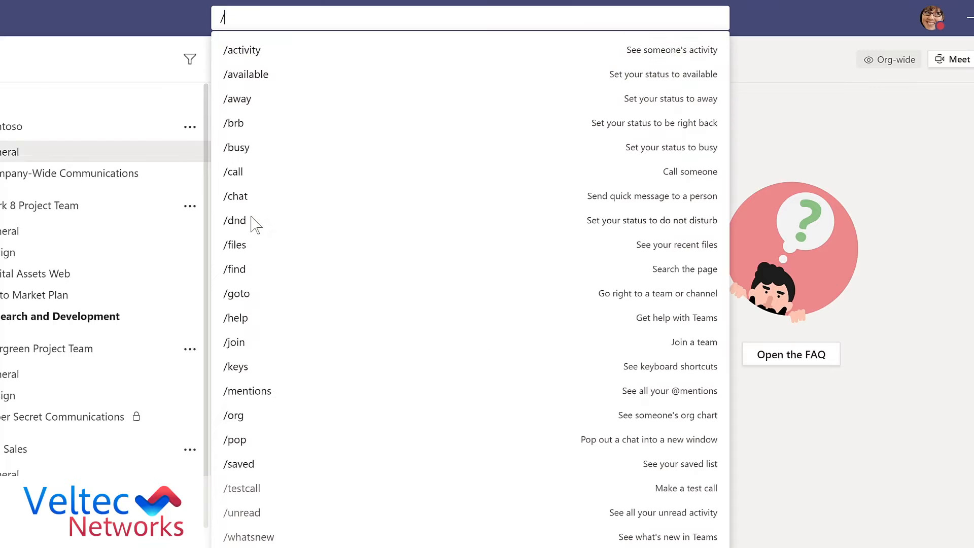
pyautogui.click(246, 248)
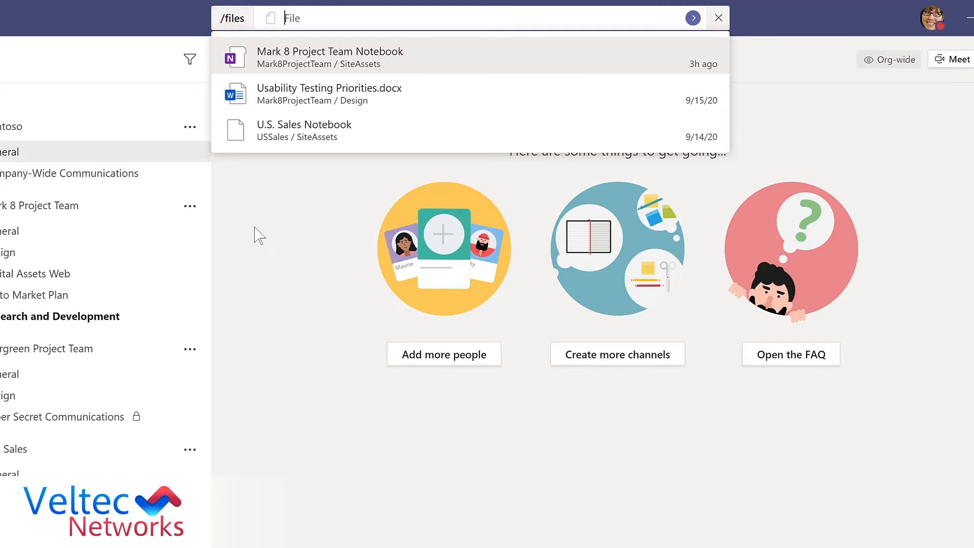
pyautogui.click(315, 100)
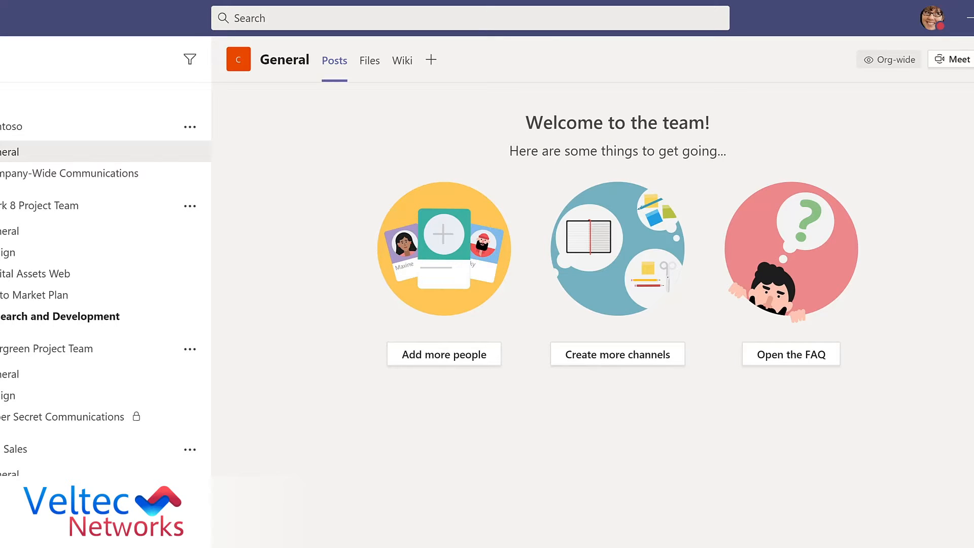
pyautogui.write('/')
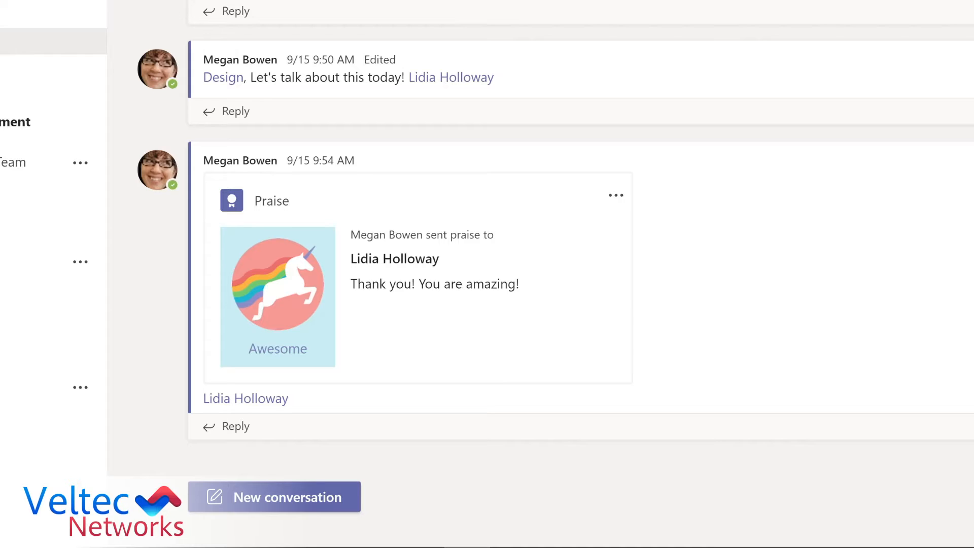
pyautogui.click(284, 489)
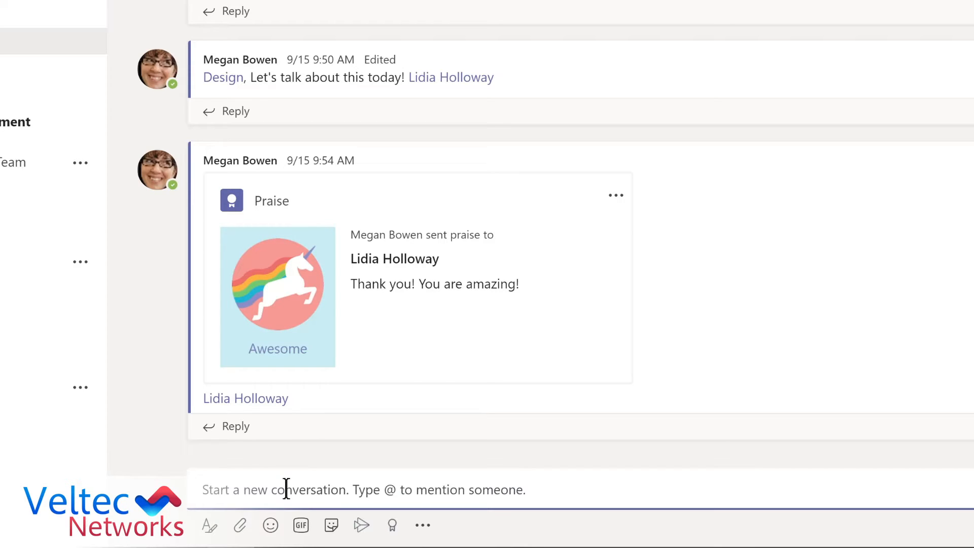
pyautogui.write('@')
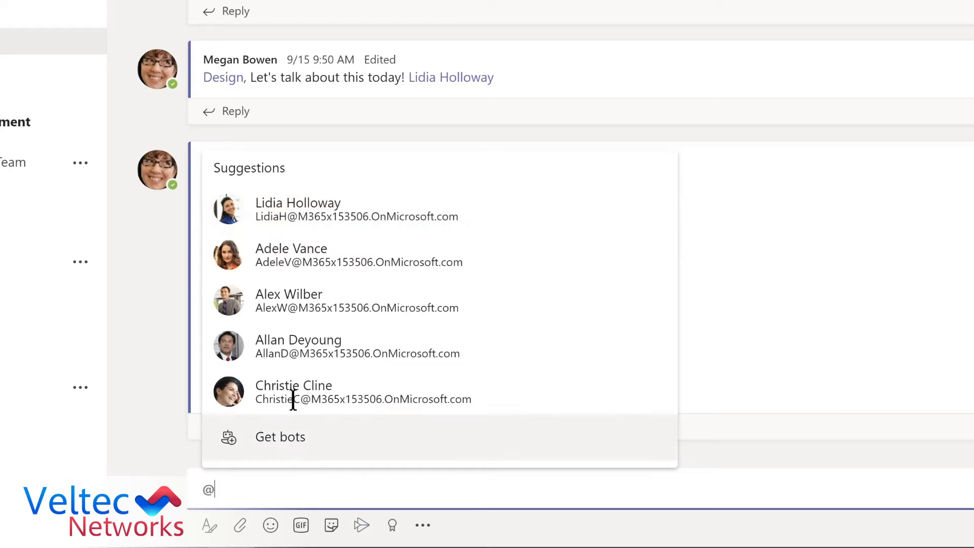
pyautogui.click(289, 219)
pyautogui.write(',')
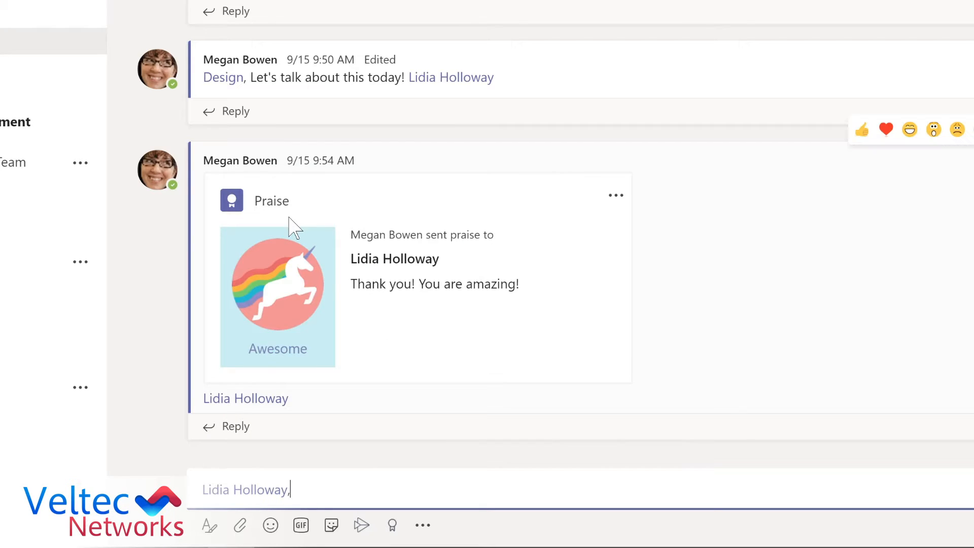
pyautogui.write(' please share an update on your conversation with the sales team.')
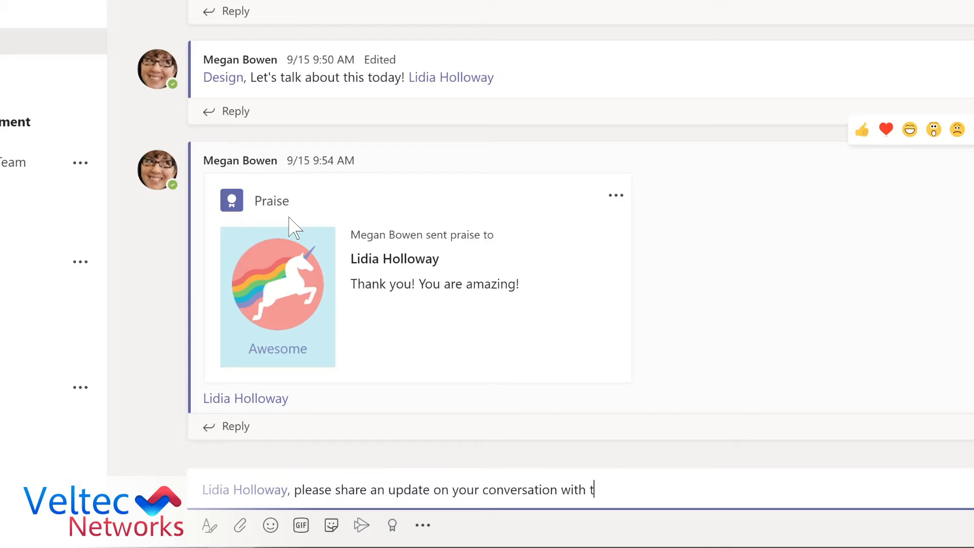
pyautogui.press('Return')
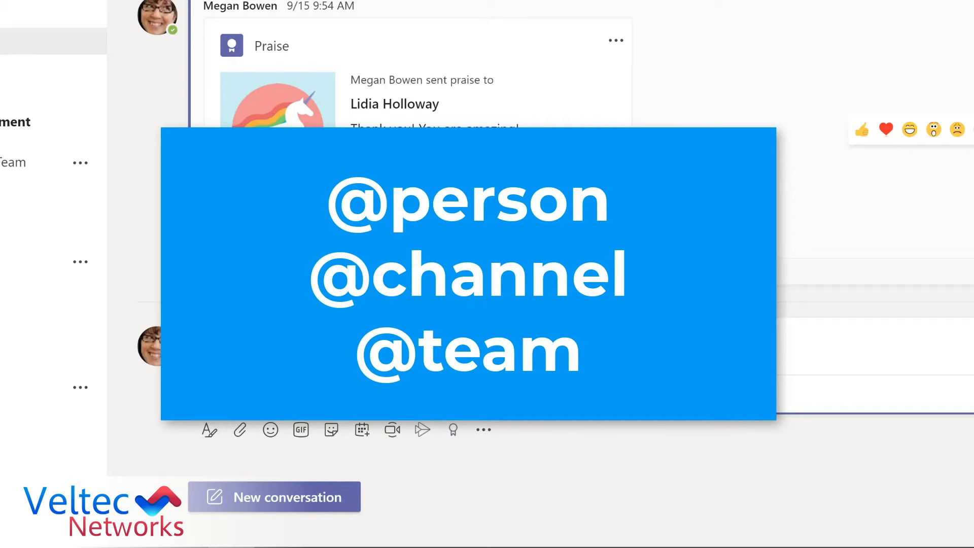
pyautogui.click(298, 495)
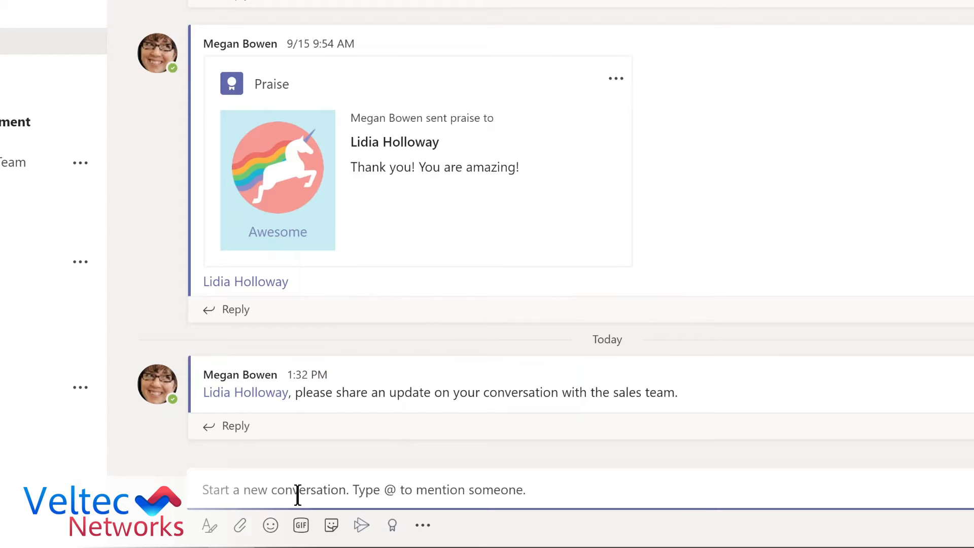
pyautogui.write('@De')
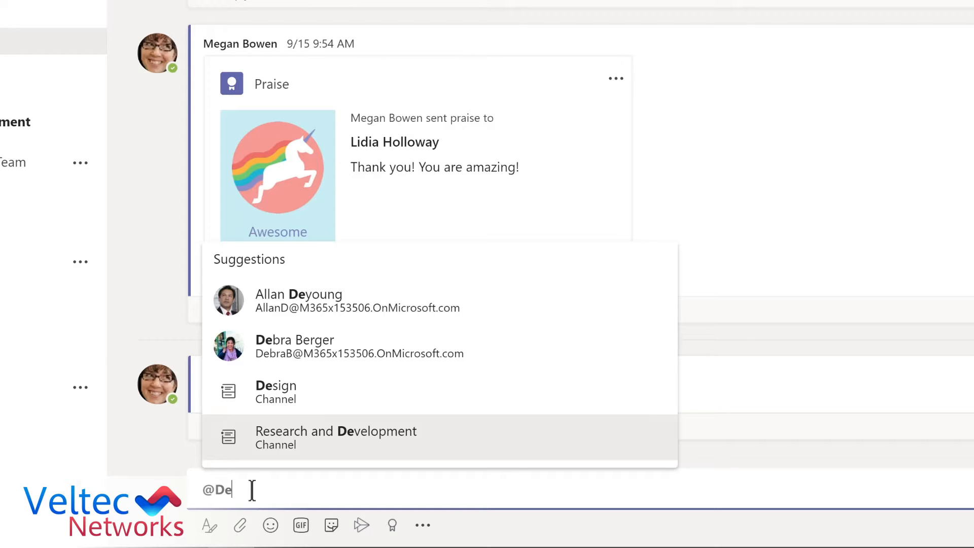
pyautogui.click(281, 391)
pyautogui.write(", I'm so excited about our team retreat tomorrow!")
pyautogui.press('Return')
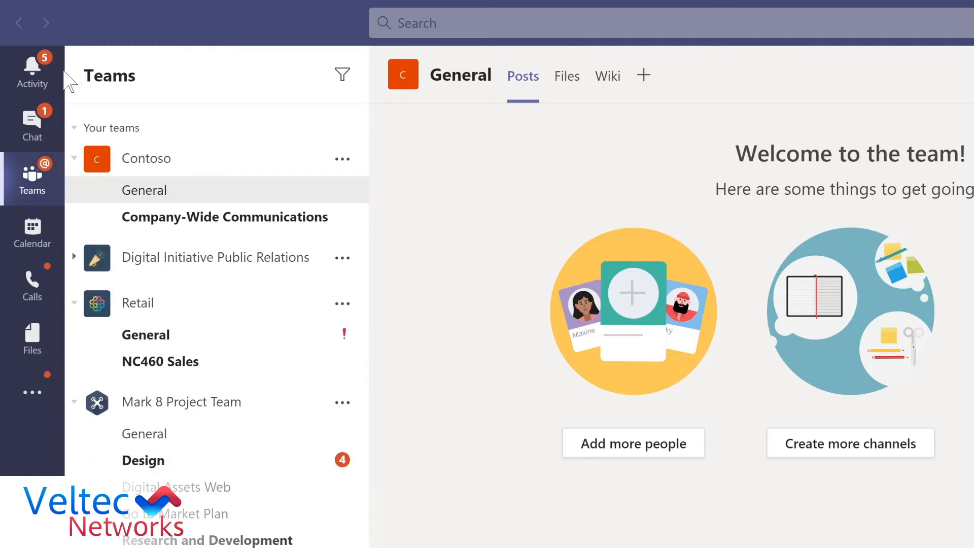
# Open the activity feed and examine the mention indicators on today's personal and channel mention posts in the Design channel
pyautogui.click(34, 71)
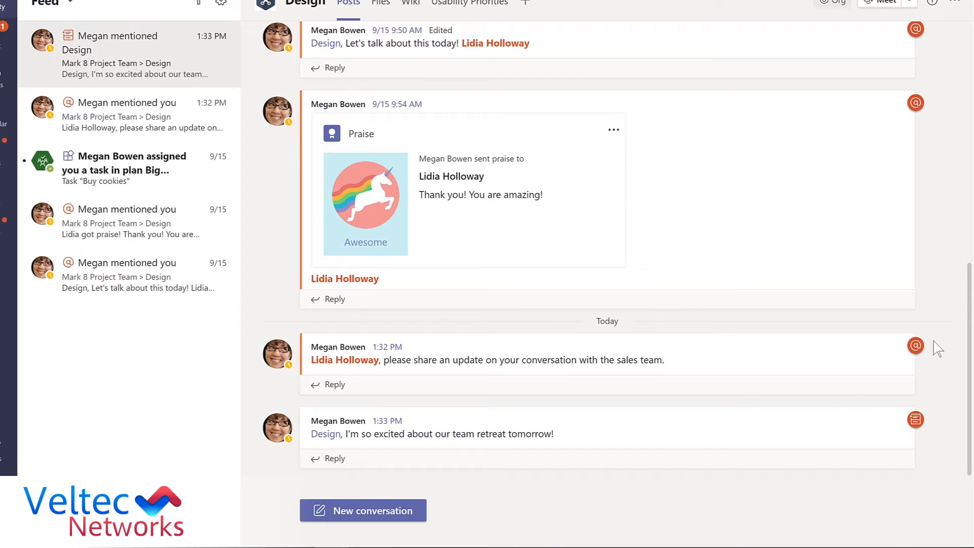
pyautogui.moveTo(916, 345)
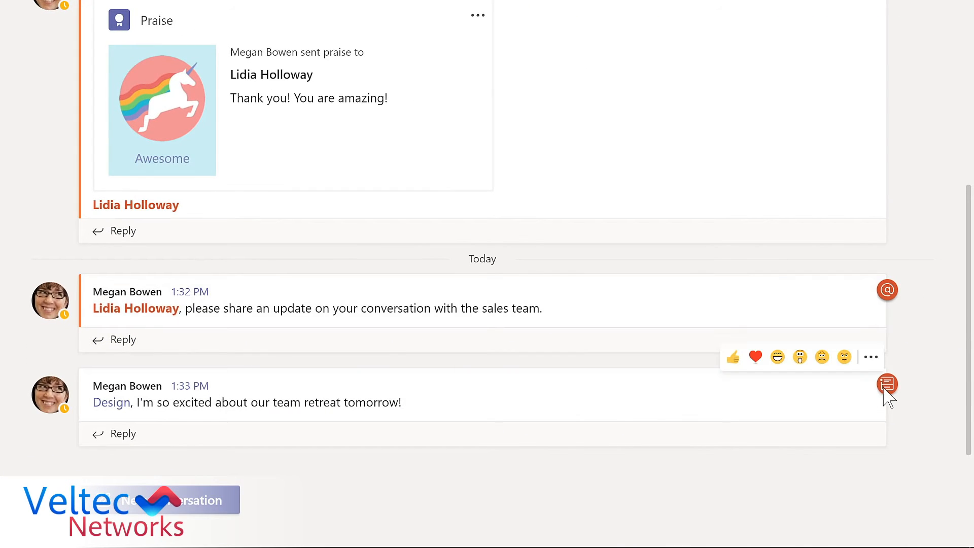
pyautogui.moveTo(887, 386)
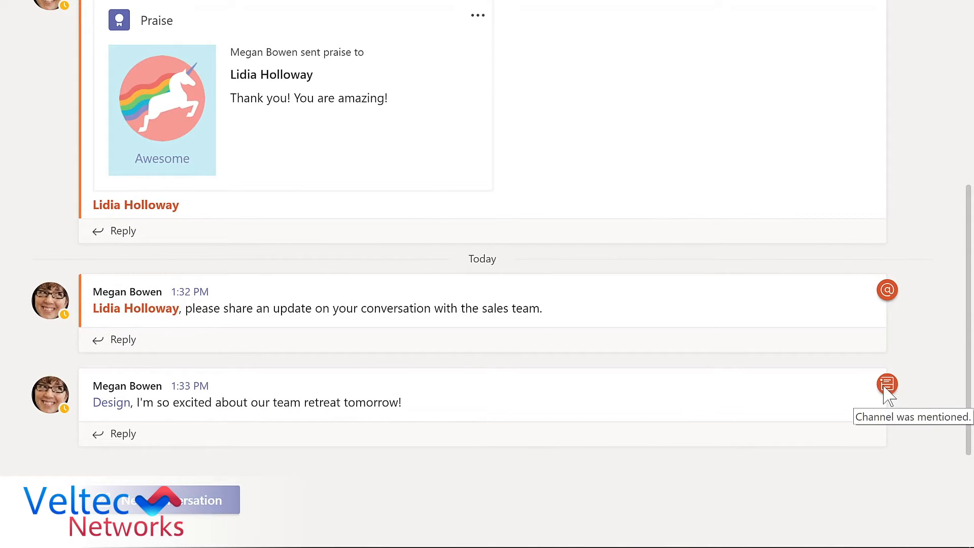
pyautogui.click(114, 437)
pyautogui.write('Ya')
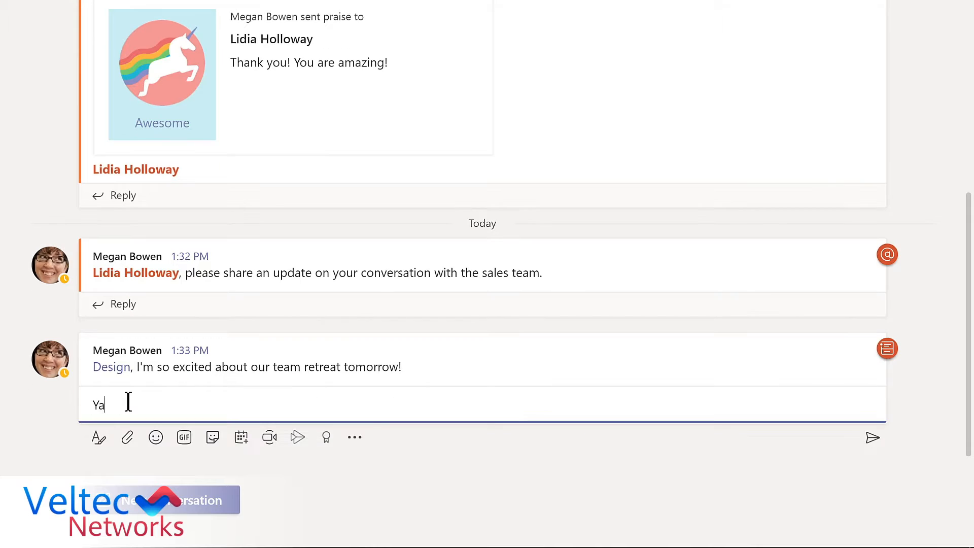
pyautogui.write("y! I'm looking forward to working with the @m")
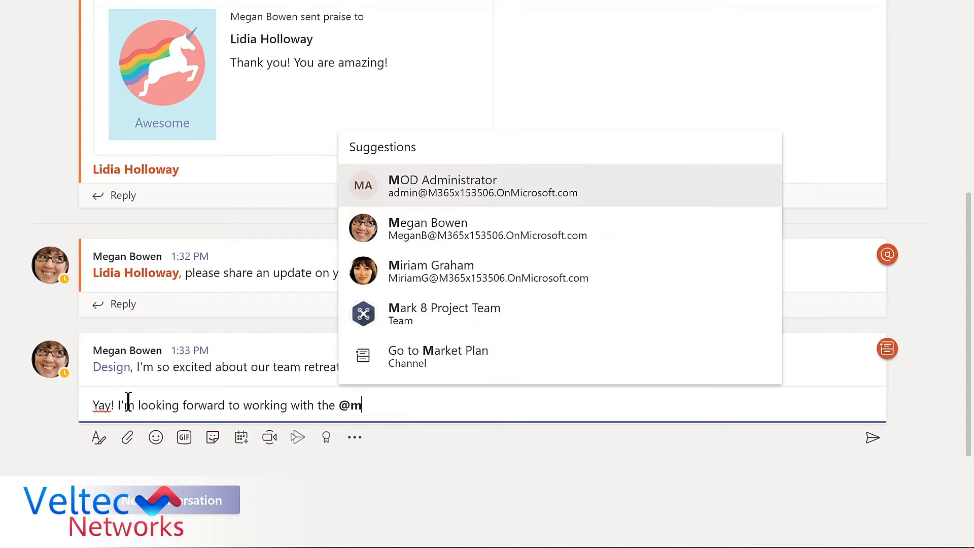
pyautogui.click(442, 313)
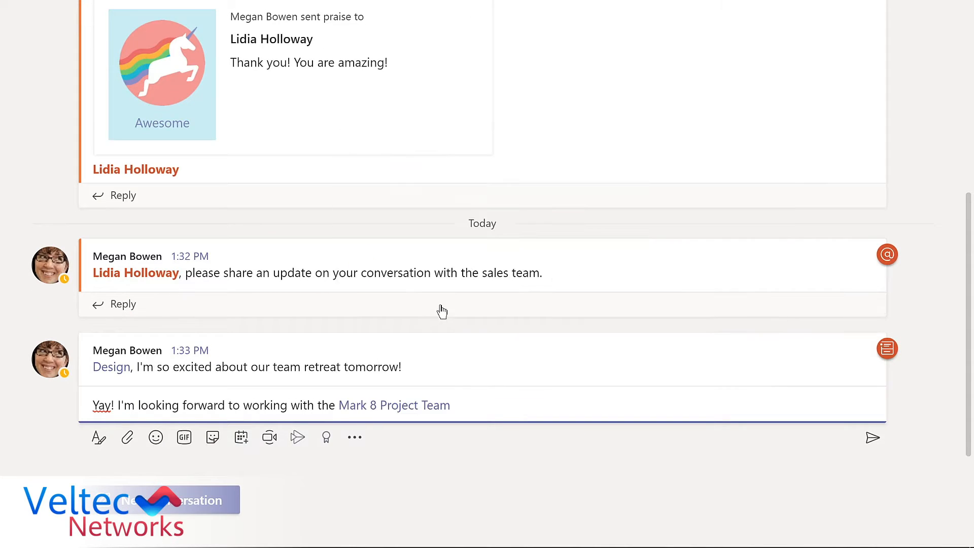
pyautogui.press('Return')
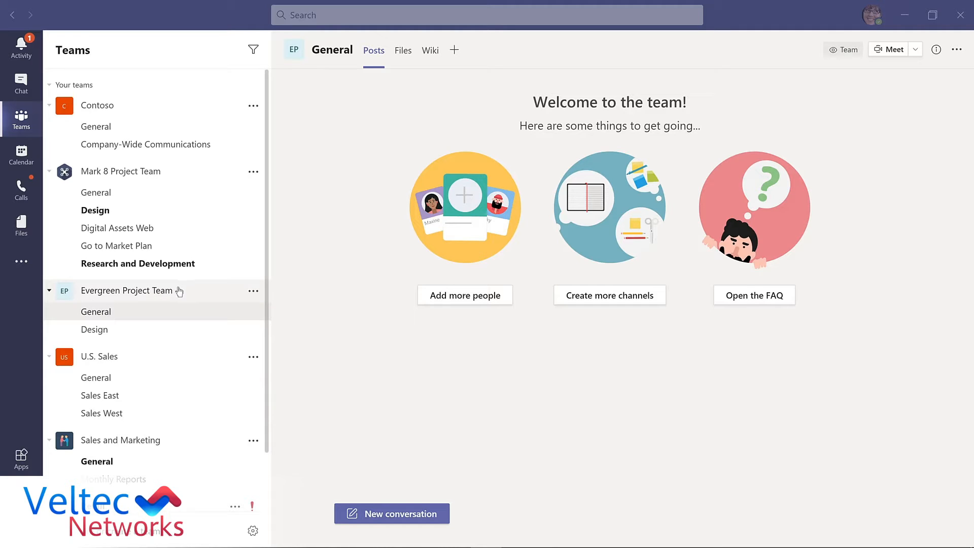
# Rename the Evergreen Project Team as "Evergreen LMS Project Team"
pyautogui.click(252, 293)
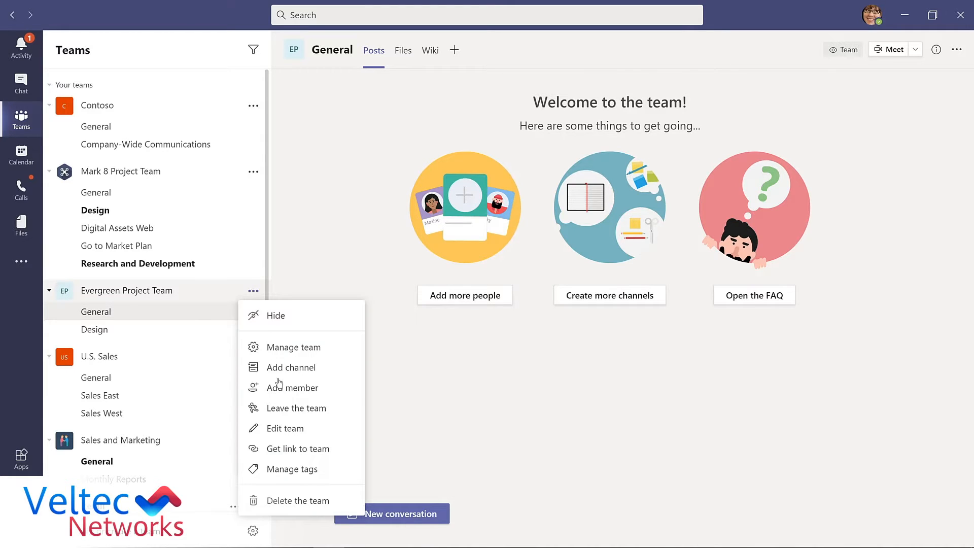
pyautogui.click(277, 431)
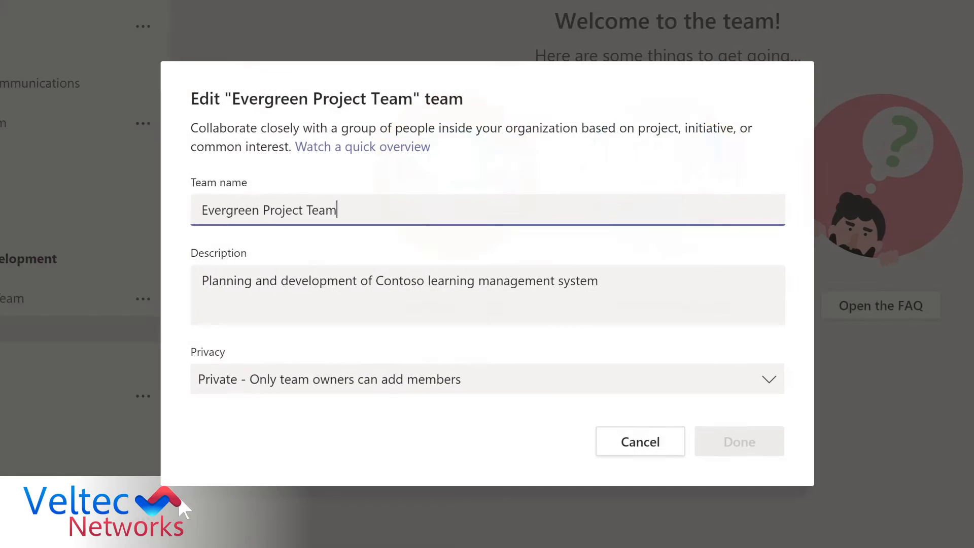
pyautogui.click(349, 231)
pyautogui.write('LMS Project Team')
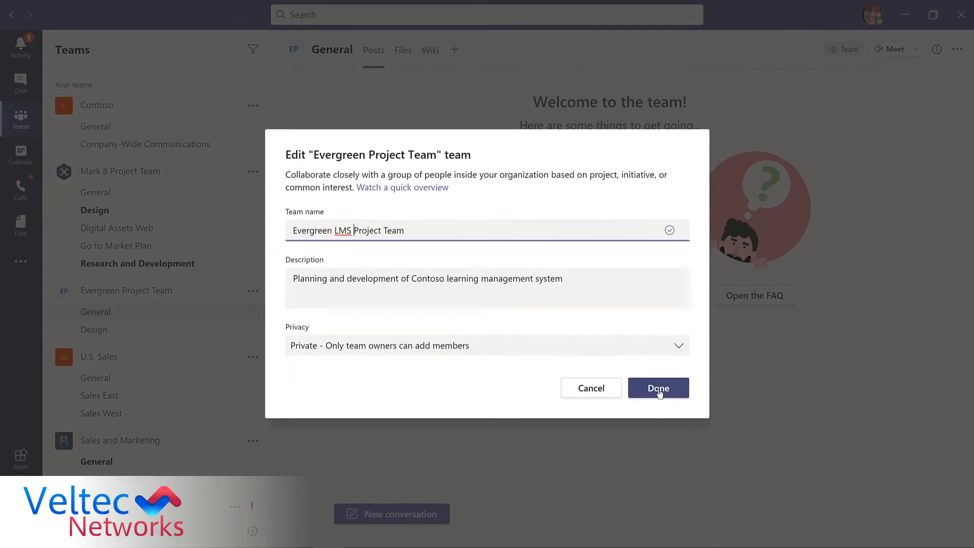
pyautogui.click(707, 422)
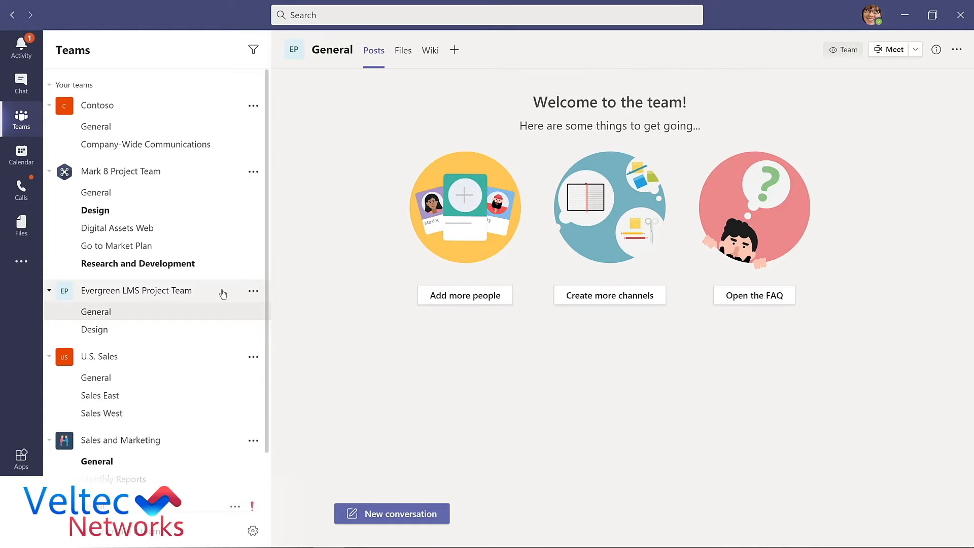
# Open the management page of the Evergreen LMS Project Team and add the product manager as a new member
pyautogui.click(252, 292)
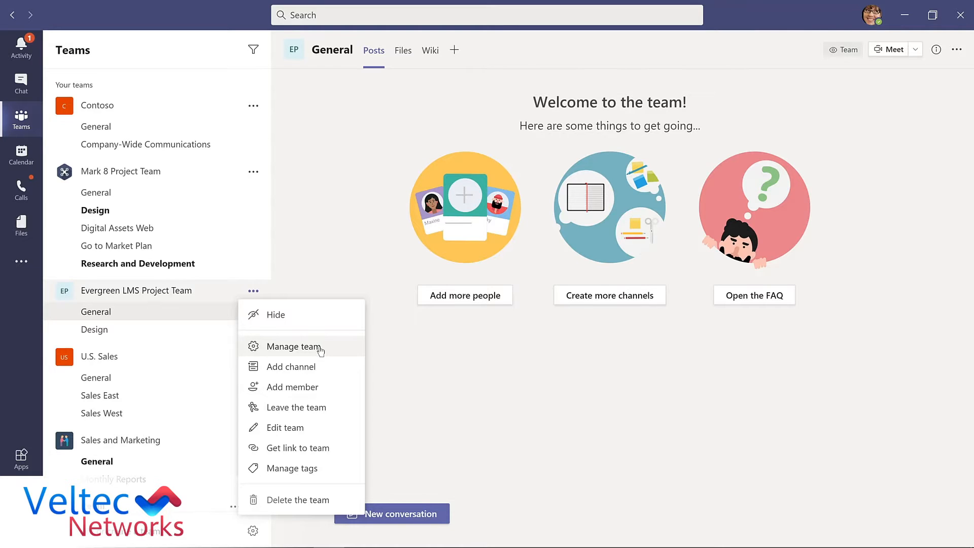
pyautogui.click(320, 350)
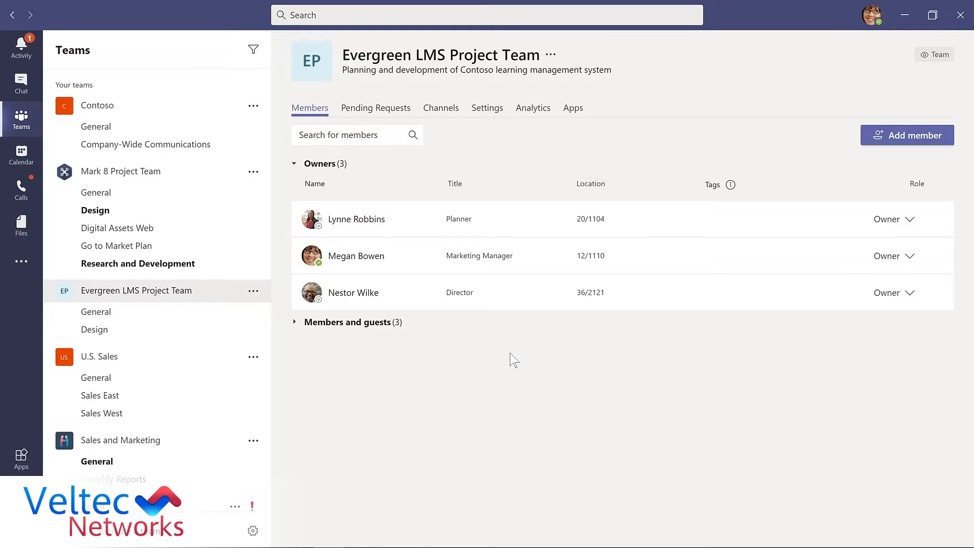
pyautogui.click(907, 135)
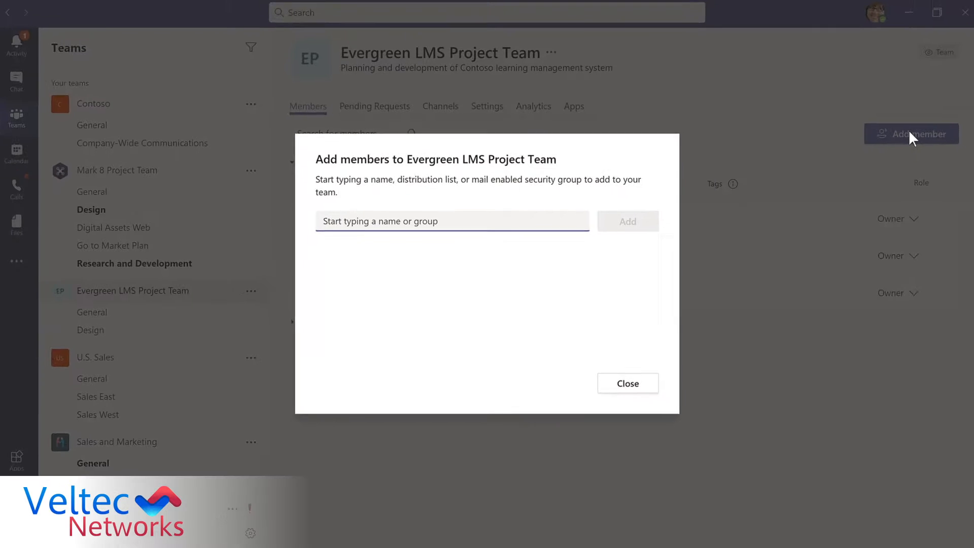
pyautogui.write('l')
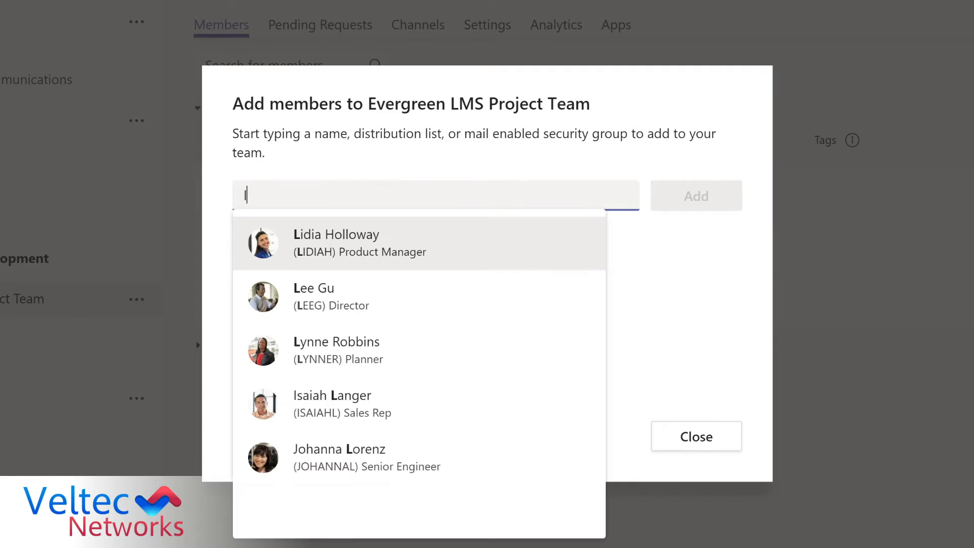
pyautogui.write('id')
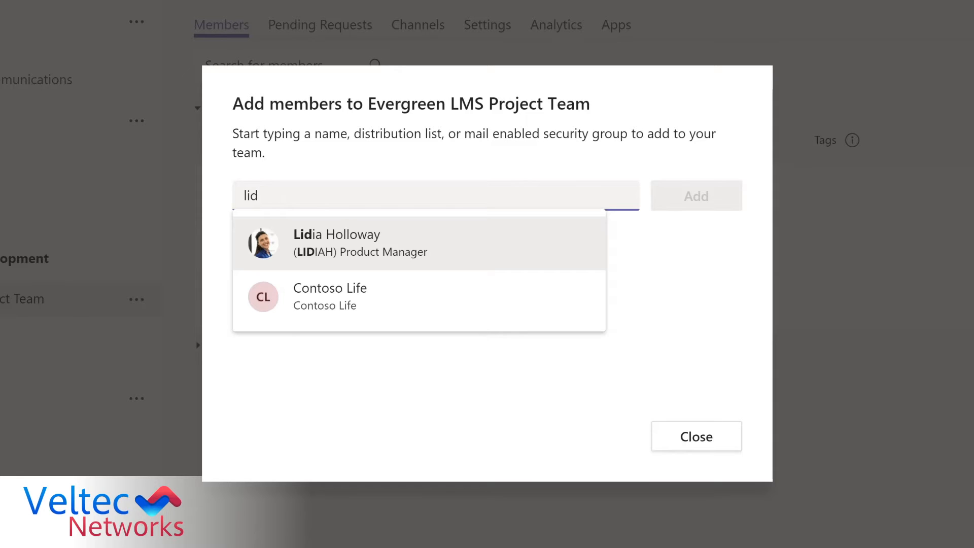
pyautogui.click(357, 243)
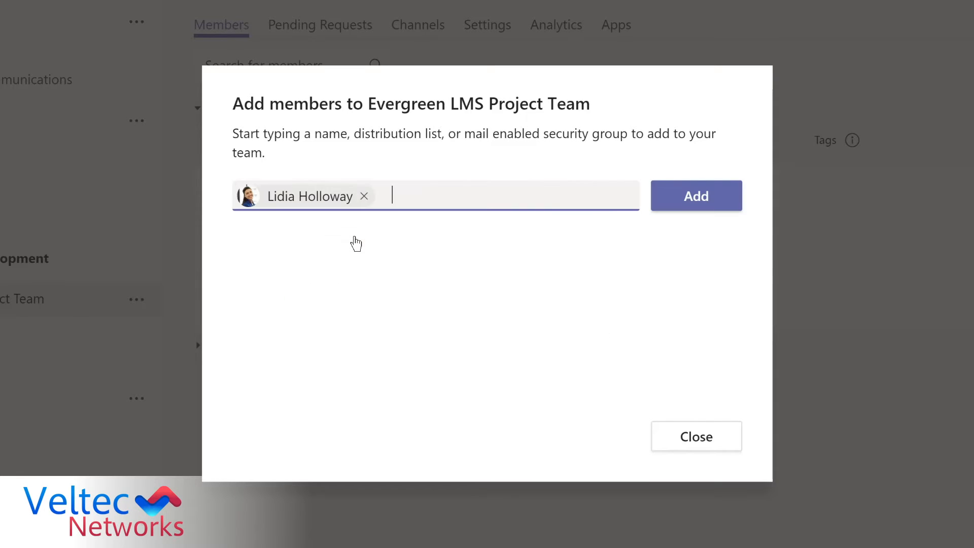
pyautogui.click(686, 200)
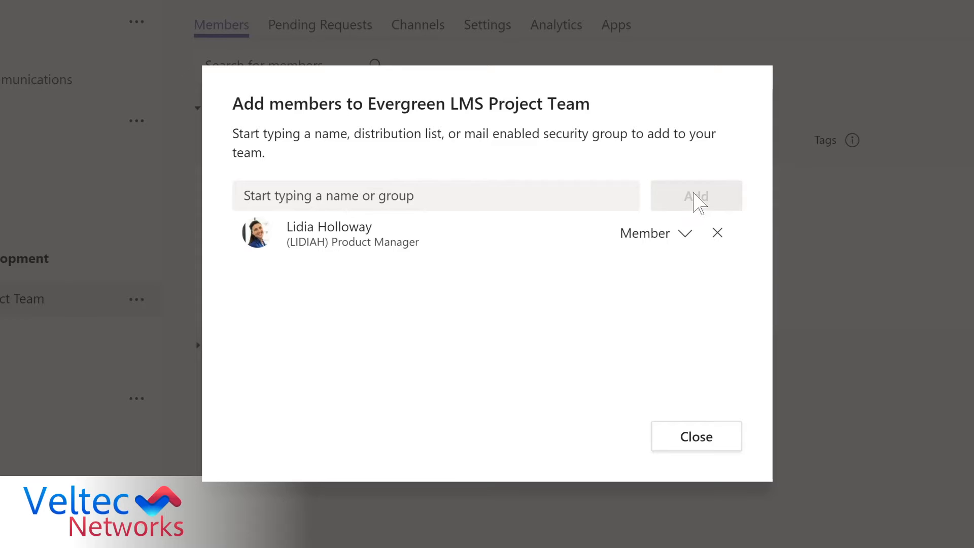
# Set the newly added product manager's role to Owner and close the member dialog
pyautogui.click(683, 234)
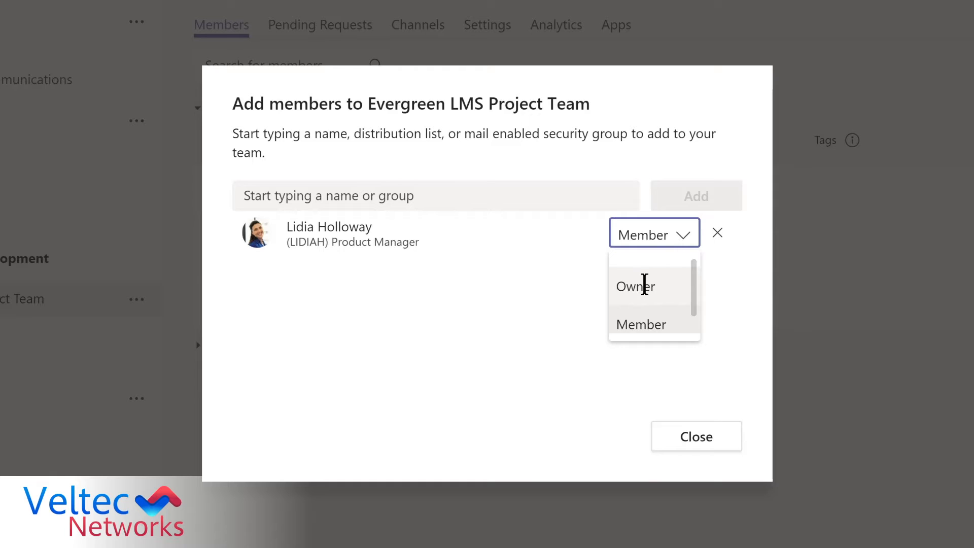
pyautogui.click(644, 284)
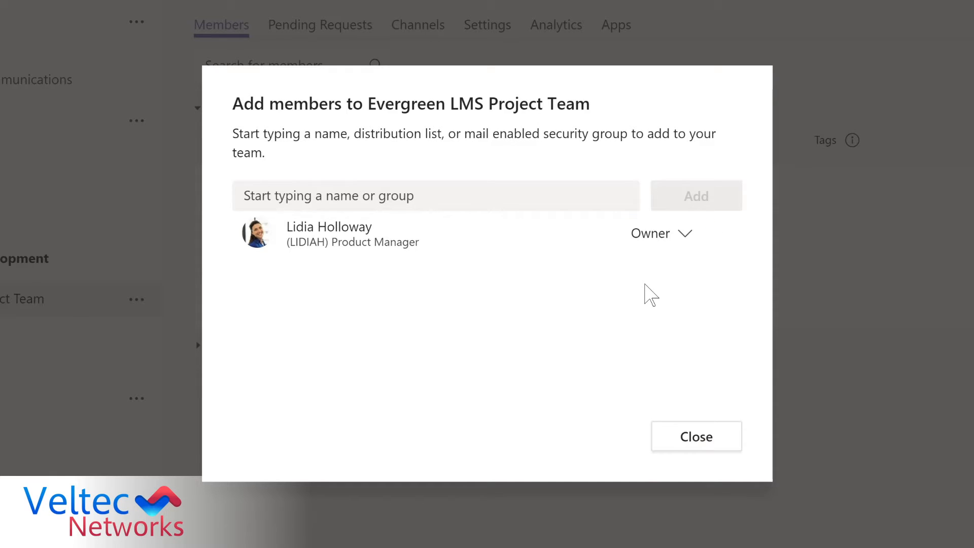
pyautogui.click(694, 440)
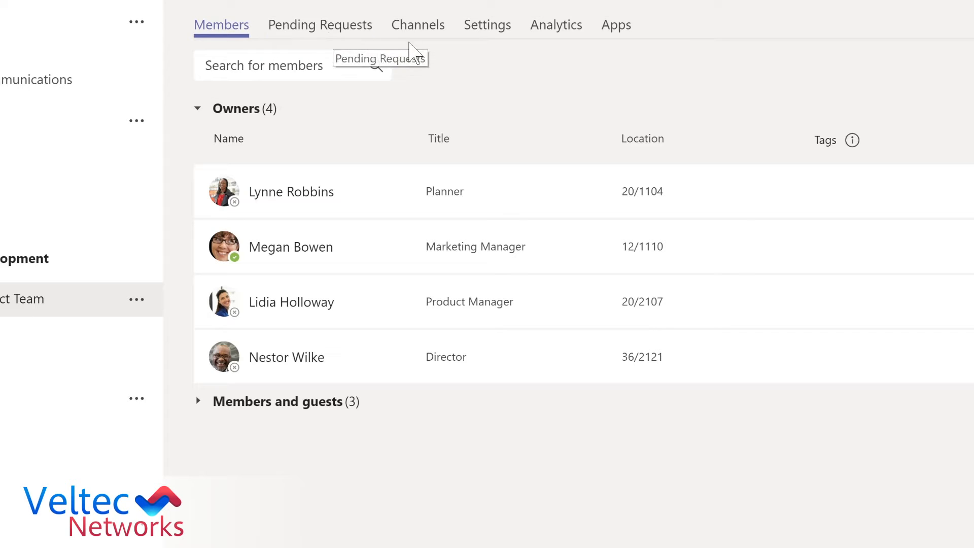
# View the team's channels, and in the team settings upload and save the round forest image as the team picture
pyautogui.click(421, 30)
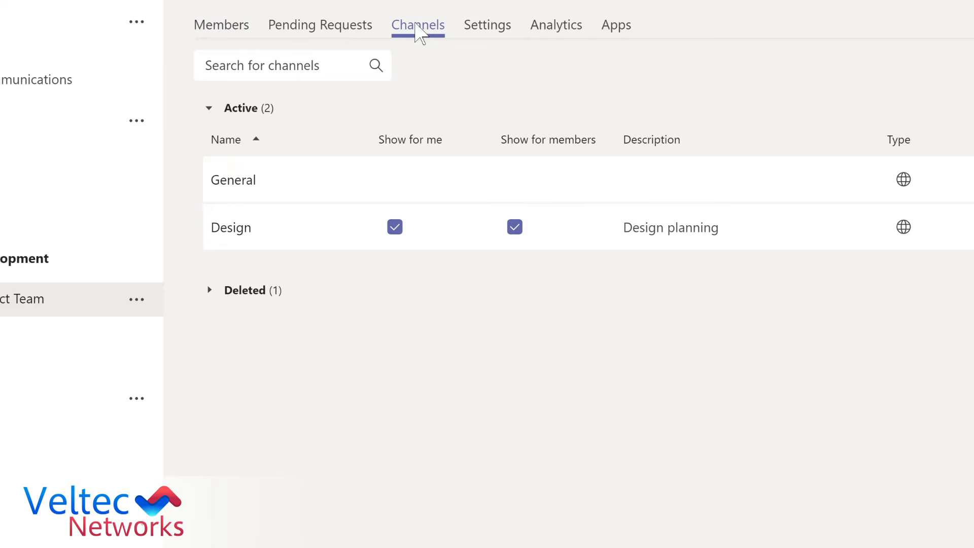
pyautogui.click(482, 30)
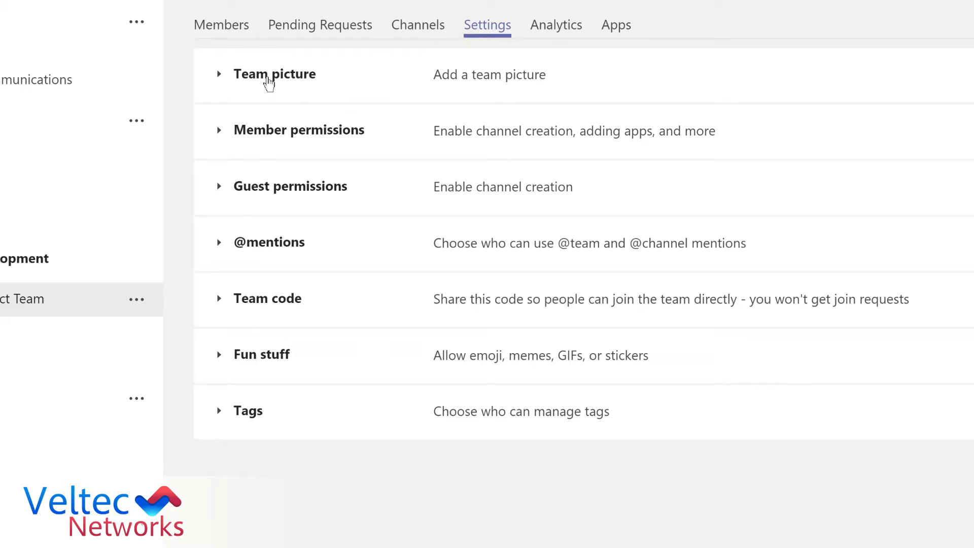
pyautogui.click(269, 81)
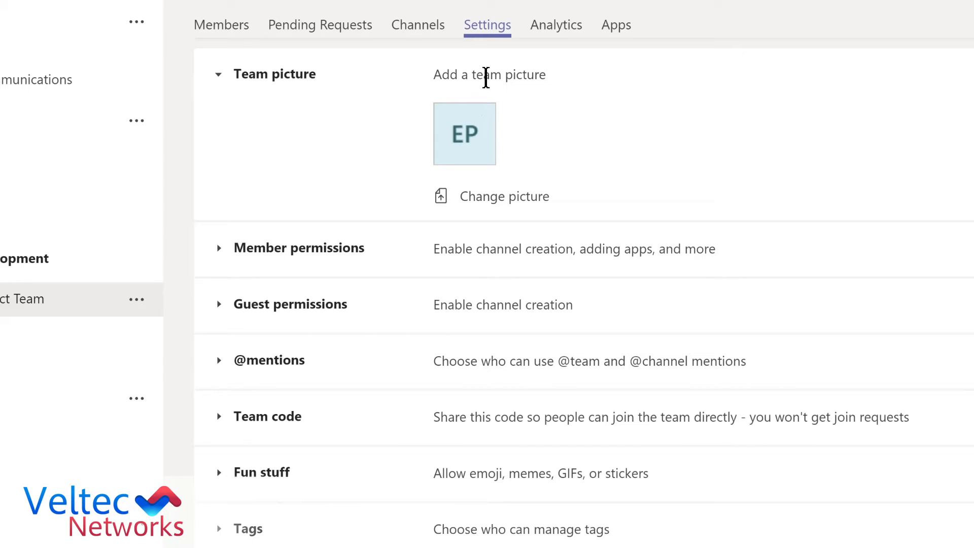
pyautogui.click(468, 203)
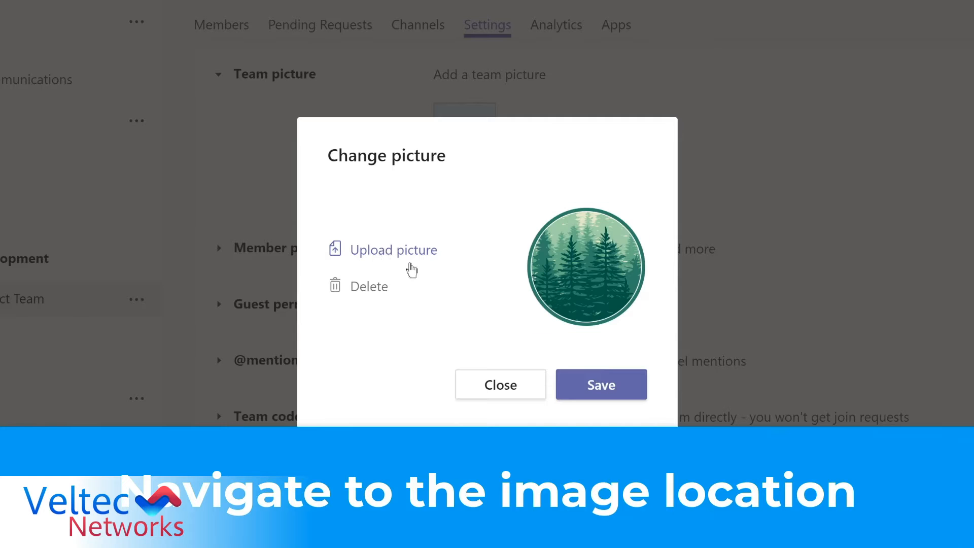
pyautogui.click(602, 386)
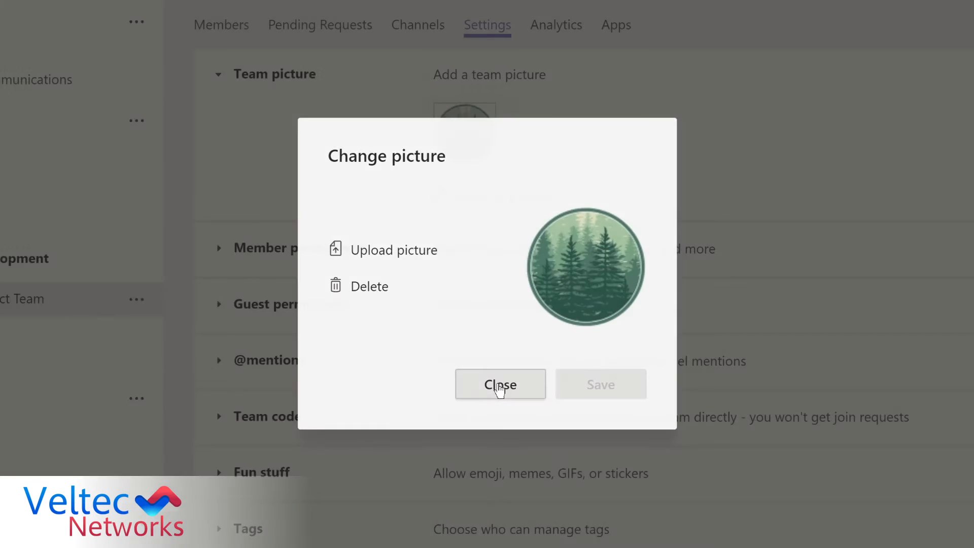
pyautogui.click(498, 381)
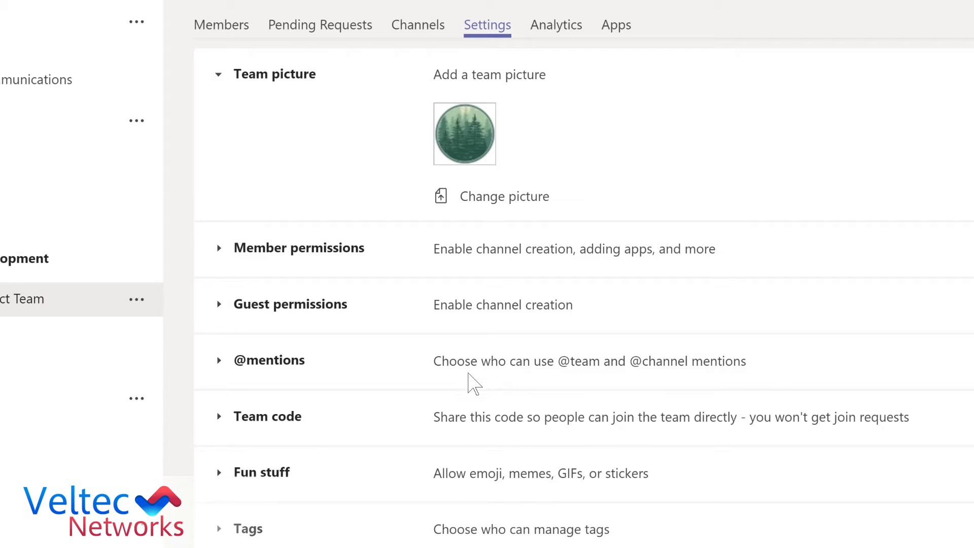
pyautogui.click(260, 361)
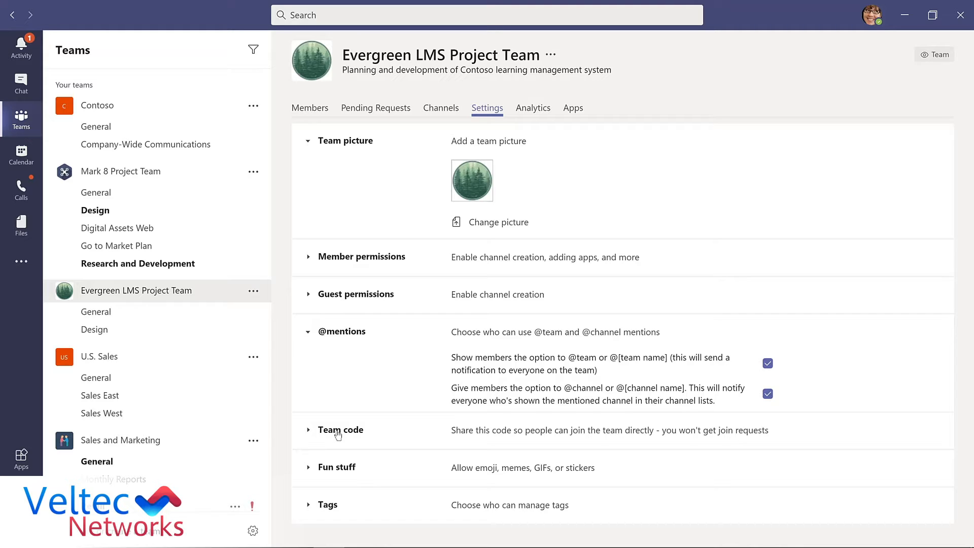
pyautogui.click(345, 469)
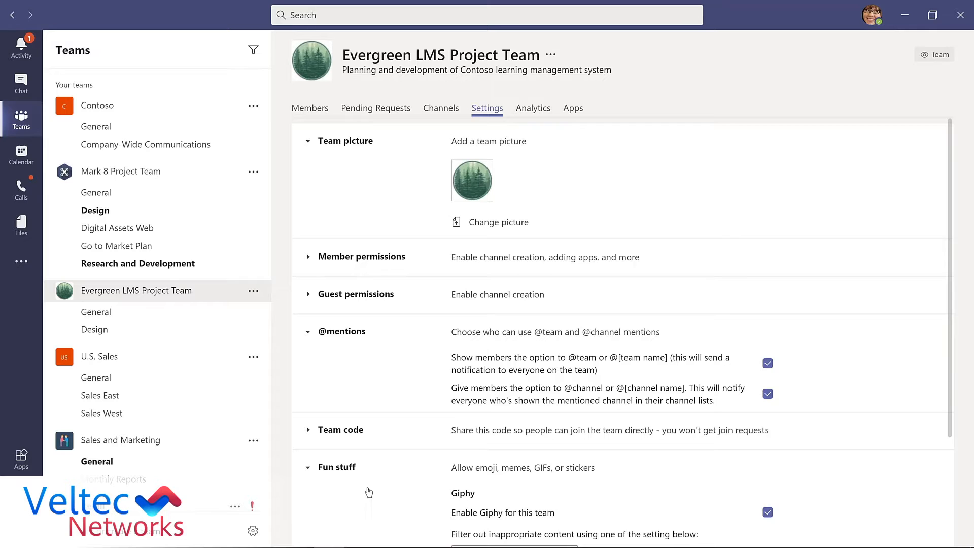
pyautogui.scroll(-2, 368, 489)
pyautogui.scroll(-2, 369, 489)
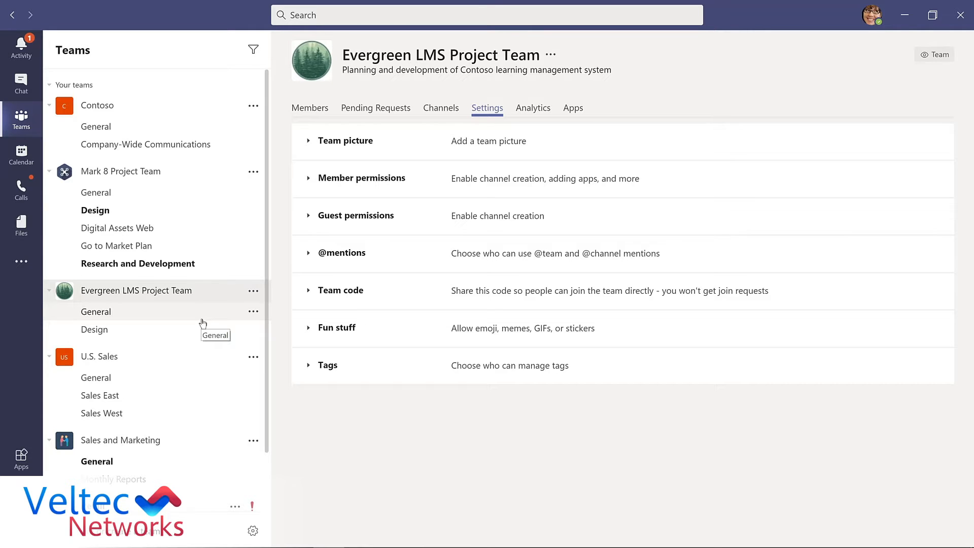
# Hide the Retail team from the teams list and show it again from the hidden teams
pyautogui.scroll(-2, 203, 330)
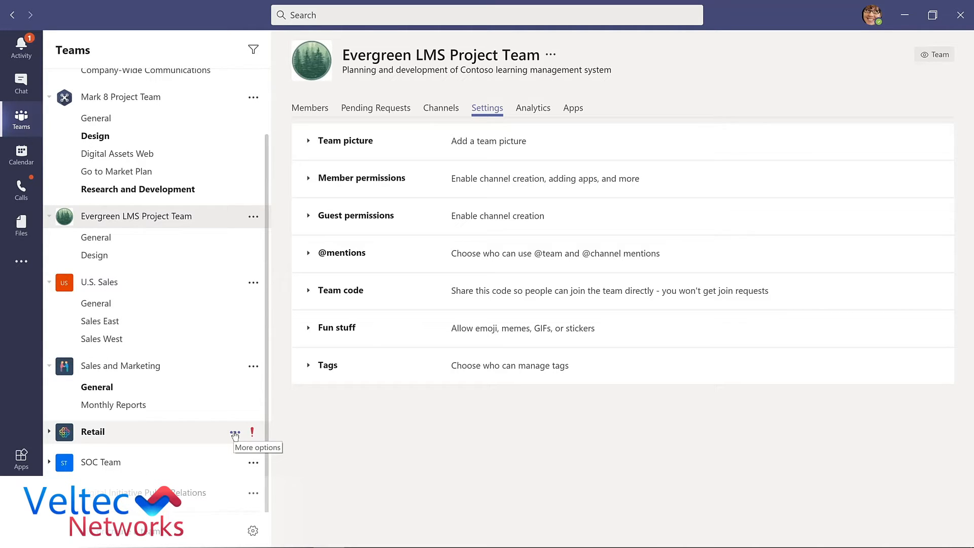
pyautogui.click(235, 434)
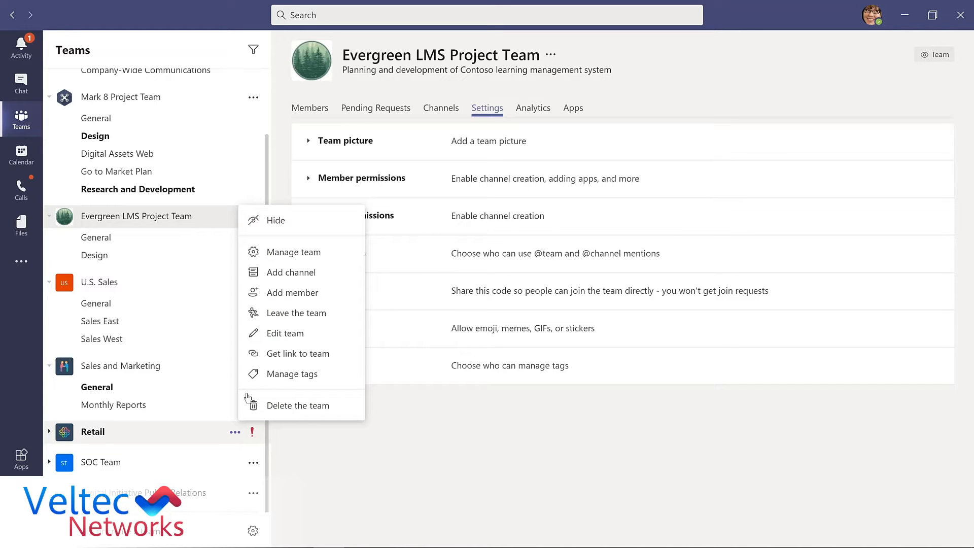
pyautogui.click(274, 222)
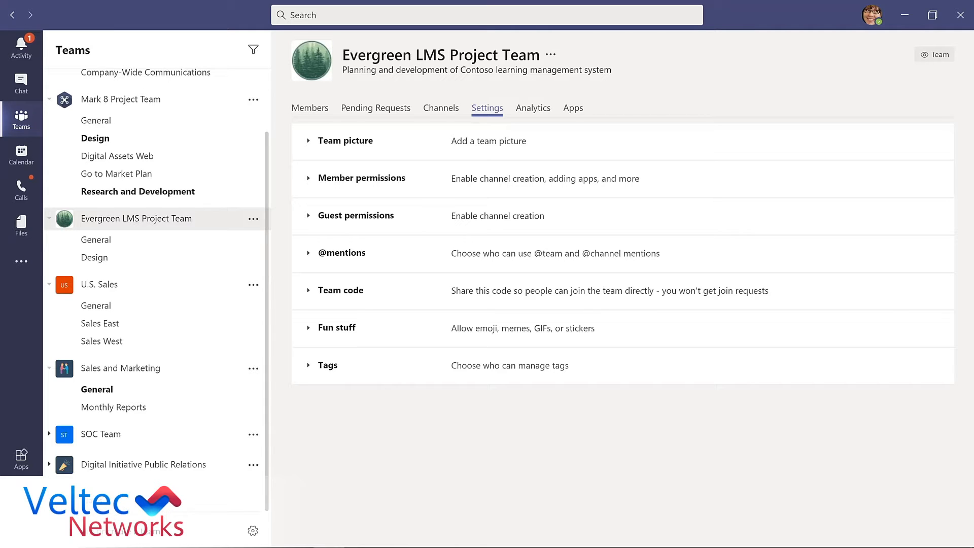
pyautogui.click(80, 501)
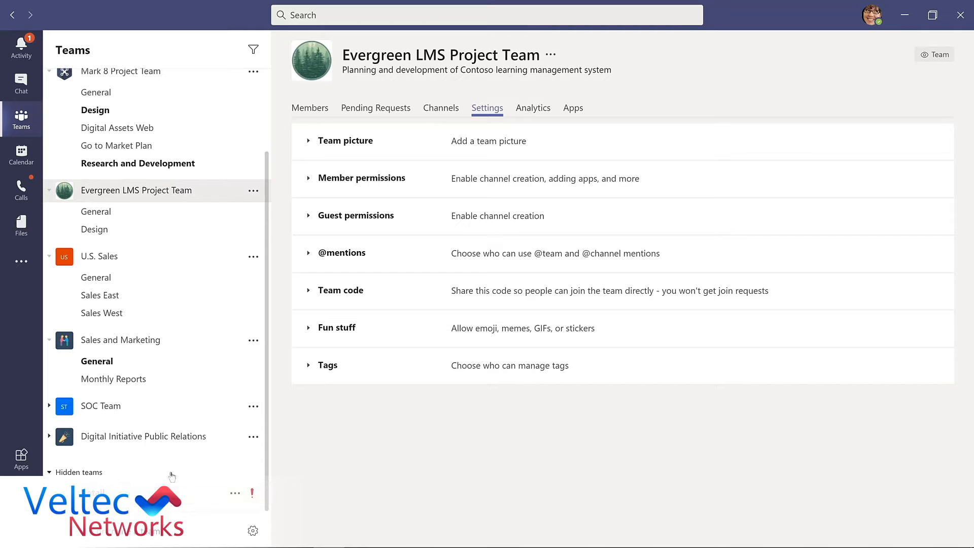
pyautogui.click(236, 495)
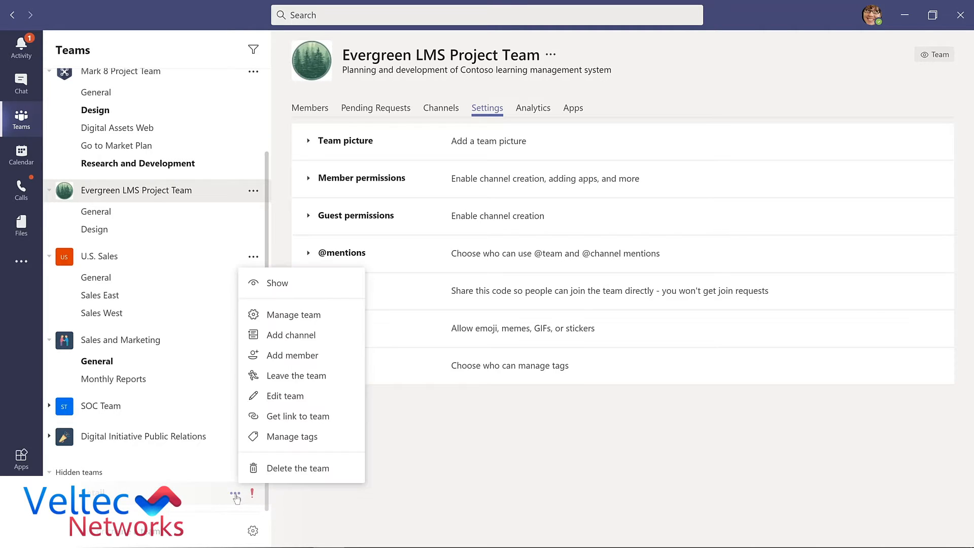
pyautogui.click(276, 284)
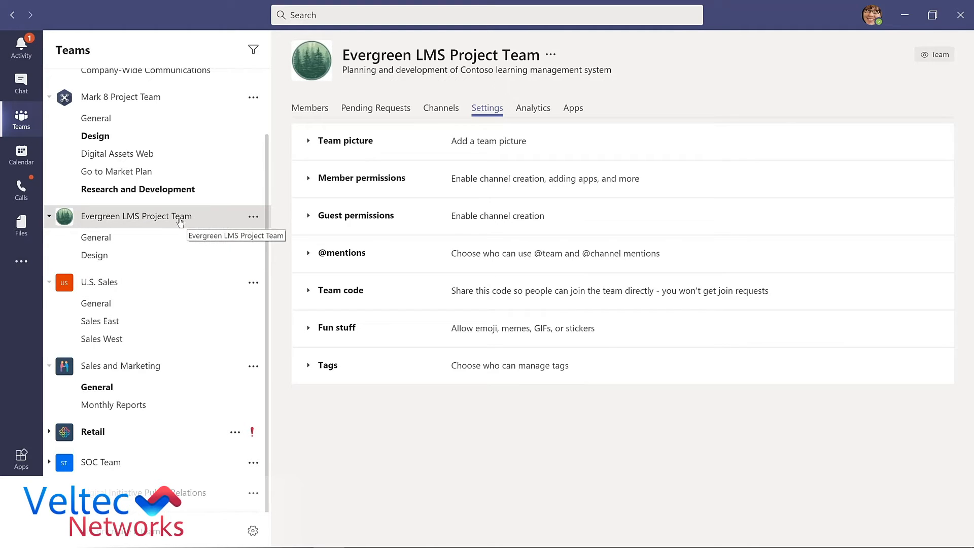
# Move the Evergreen LMS Project Team directly above the Mark 8 Project Team in the teams list
pyautogui.moveTo(180, 221); pyautogui.dragTo(172, 120)
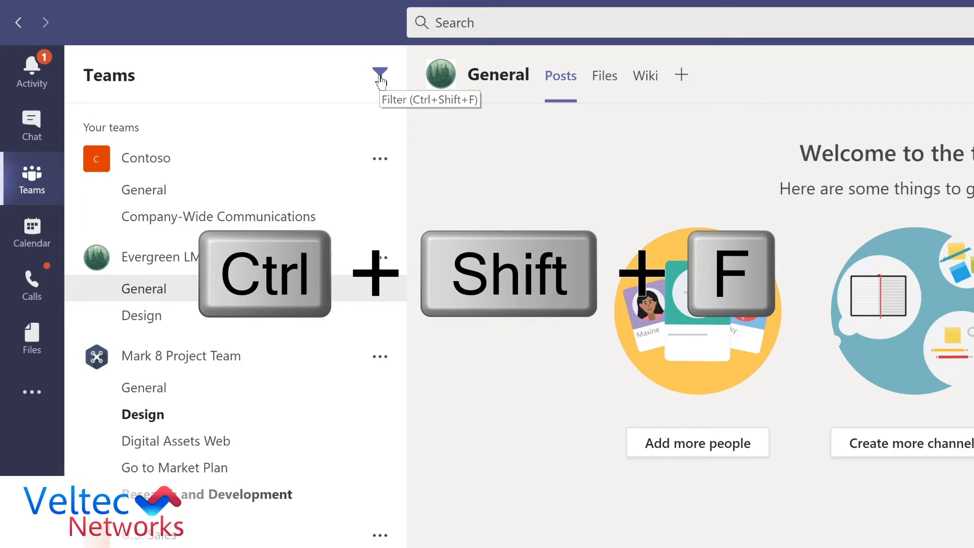
# Filter the teams list by "marketing", and replace the filter text with "project"
pyautogui.hotkey('ctrl', 'shift', 'f')
pyautogui.write('m')
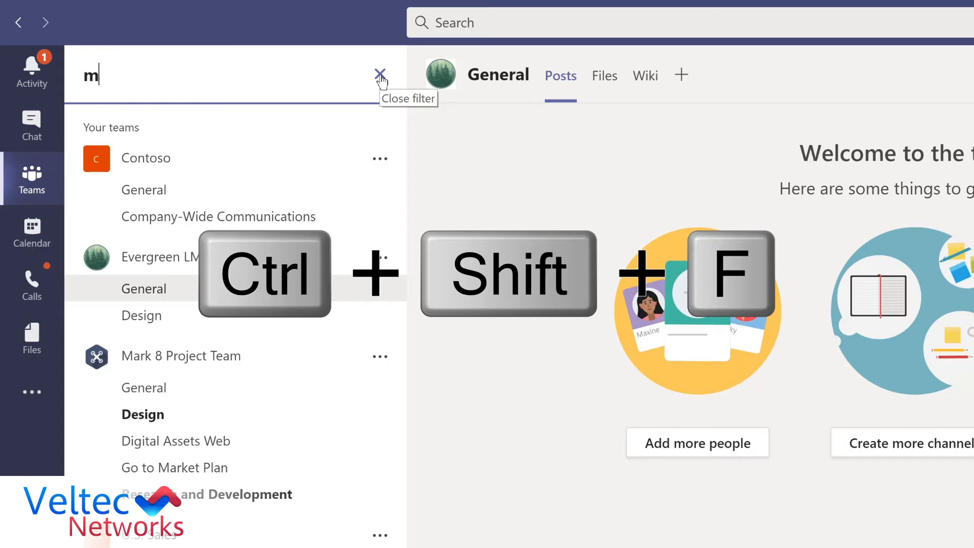
pyautogui.write('arketing')
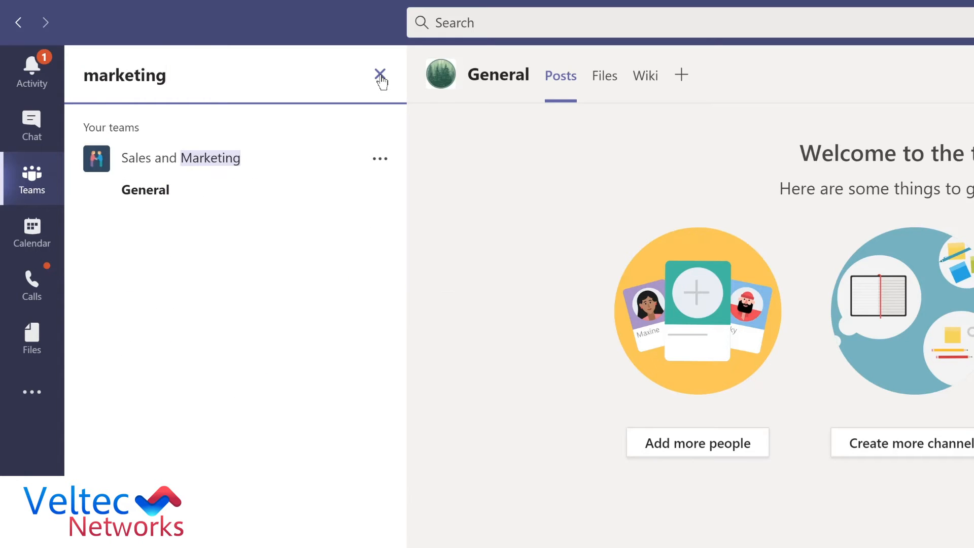
pyautogui.hotkey('ctrl', 'a')
pyautogui.write('proj')
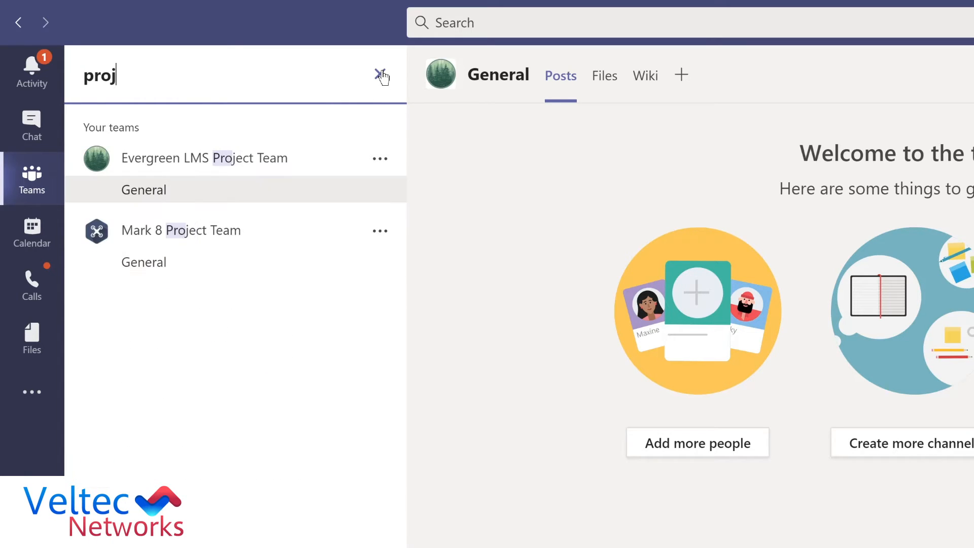
pyautogui.write('ect')
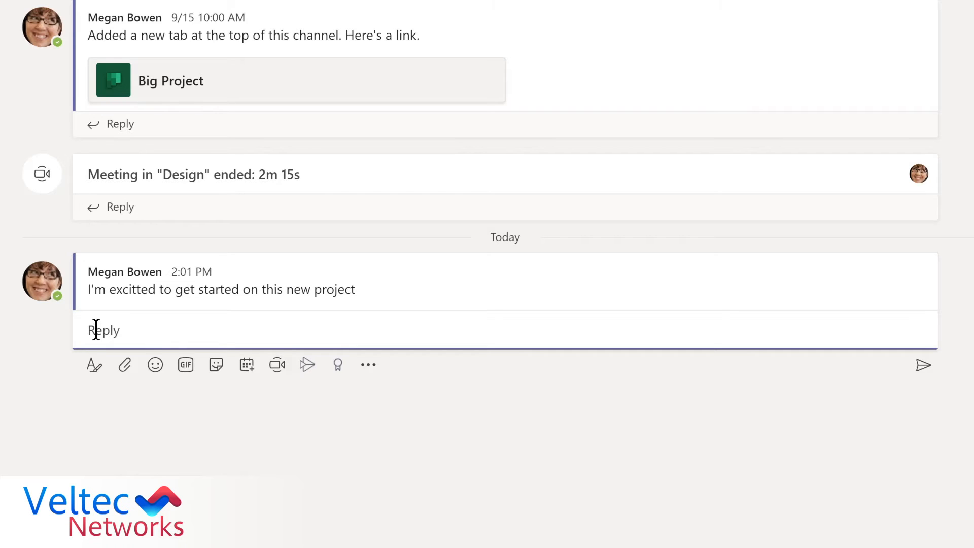
# Edit the posted message about getting started on the new project and correct the spelling of "excited"
pyautogui.click(322, 283)
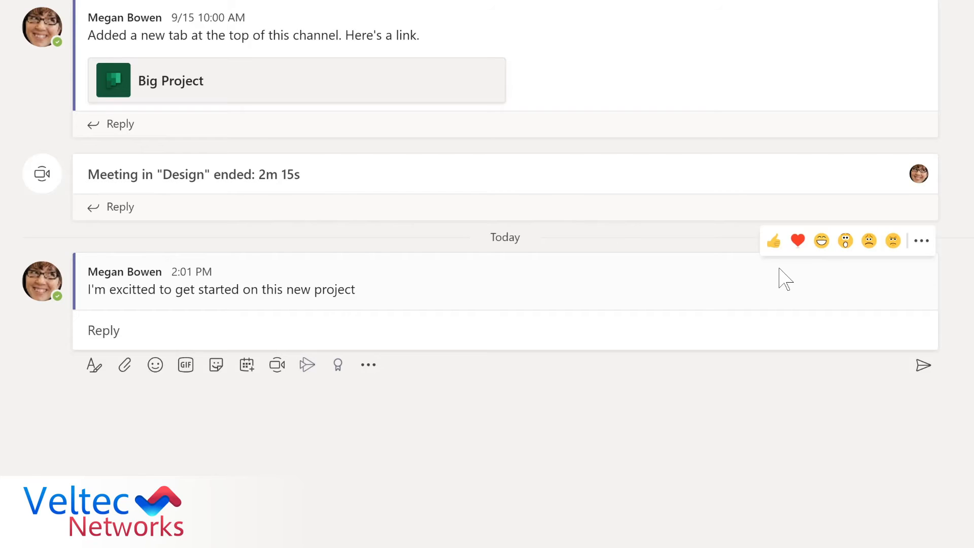
pyautogui.click(921, 242)
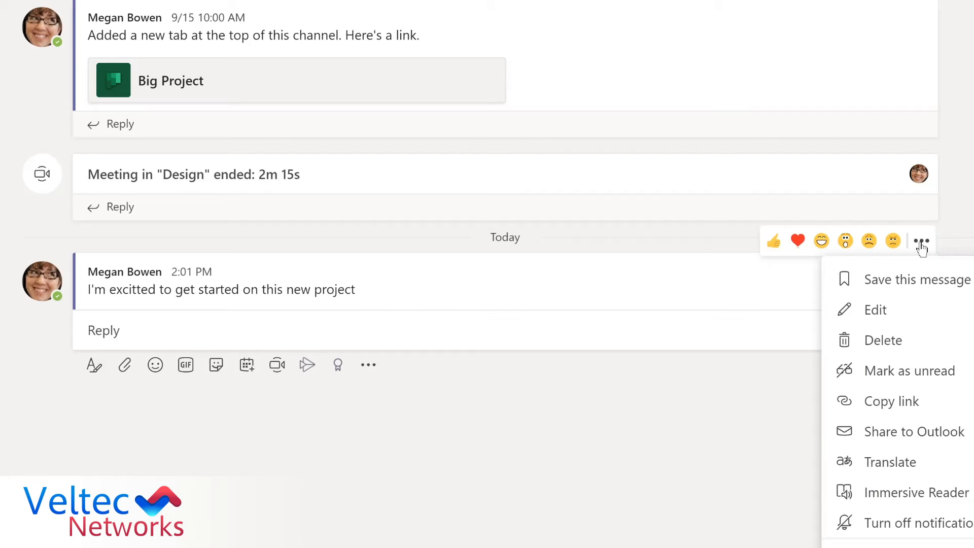
pyautogui.click(904, 311)
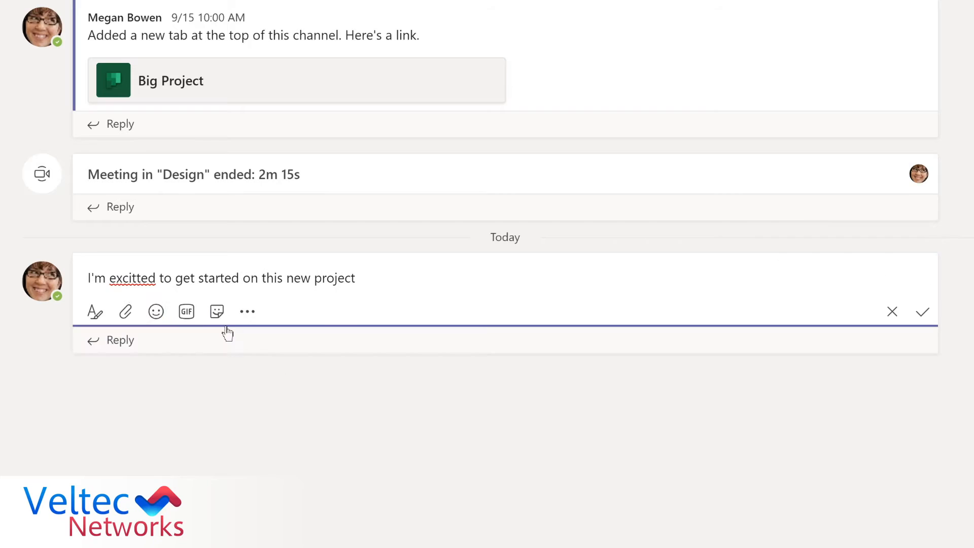
pyautogui.click(132, 278)
pyautogui.press('Delete')
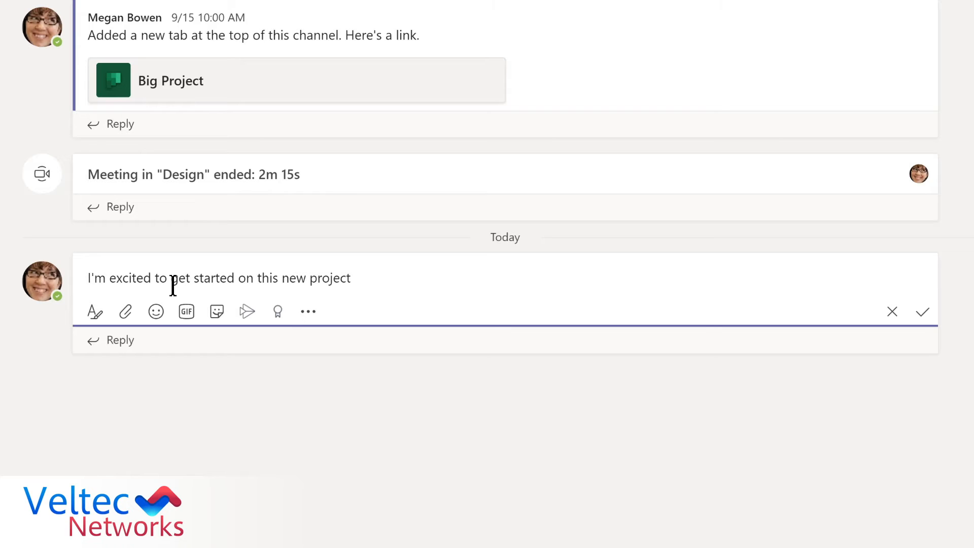
# Insert a mention of the Design channel followed by a comma at the start of the message
pyautogui.write('@')
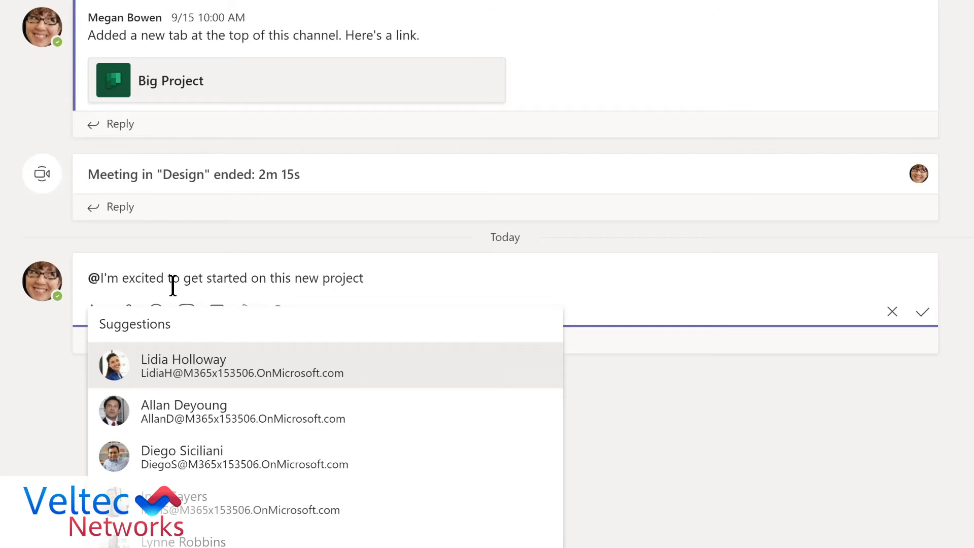
pyautogui.write('de')
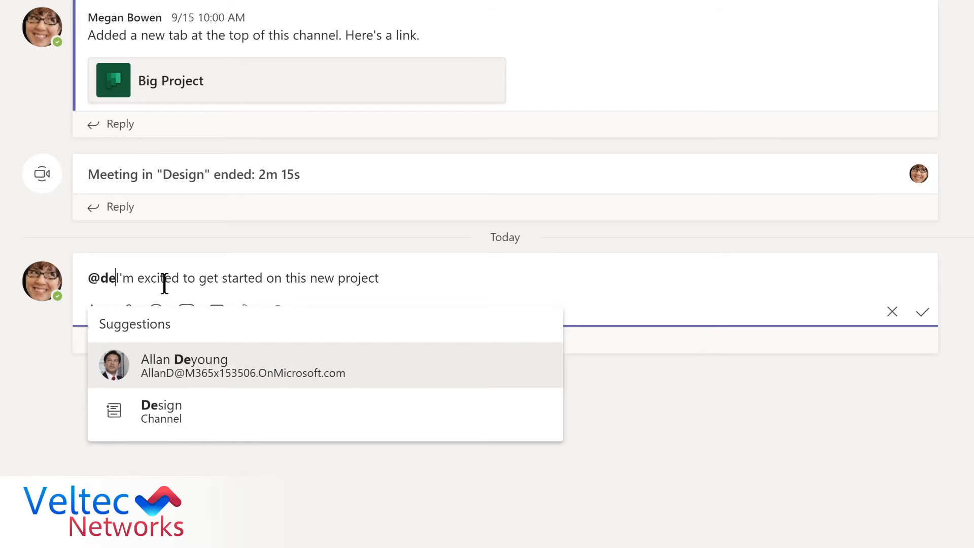
pyautogui.click(151, 412)
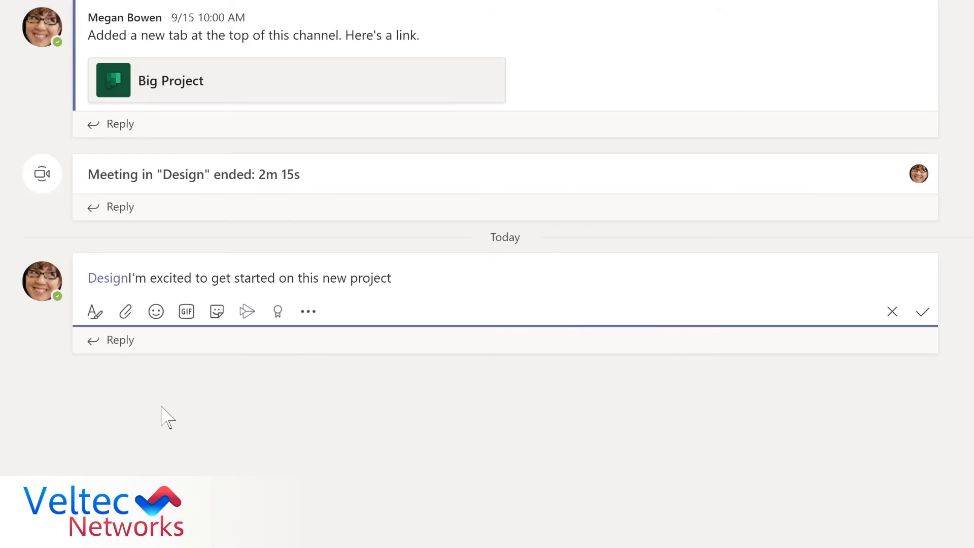
pyautogui.write(',')
# Insert "LMS" before "project", end the message with an exclamation mark, and save the edit
pyautogui.click(371, 285)
pyautogui.write('LMS')
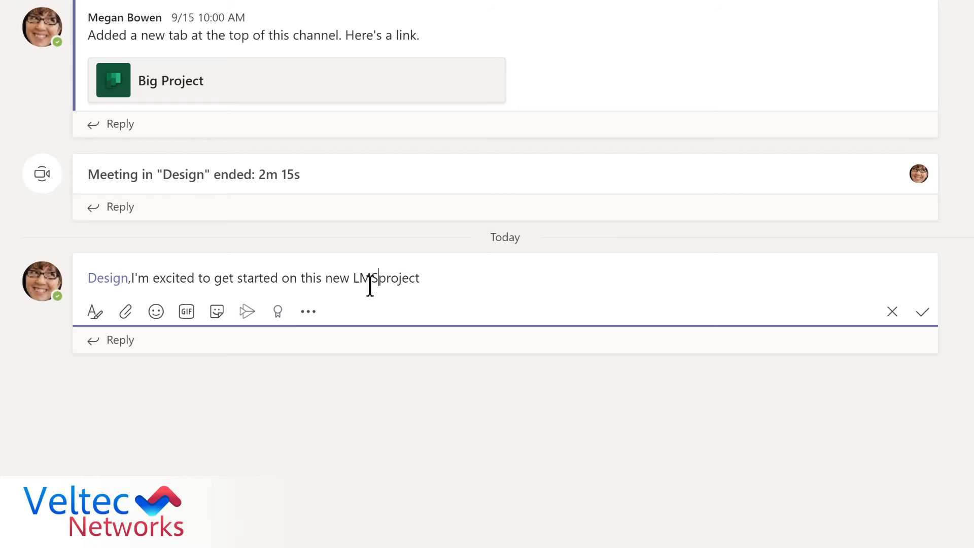
pyautogui.press('End')
pyautogui.write('!')
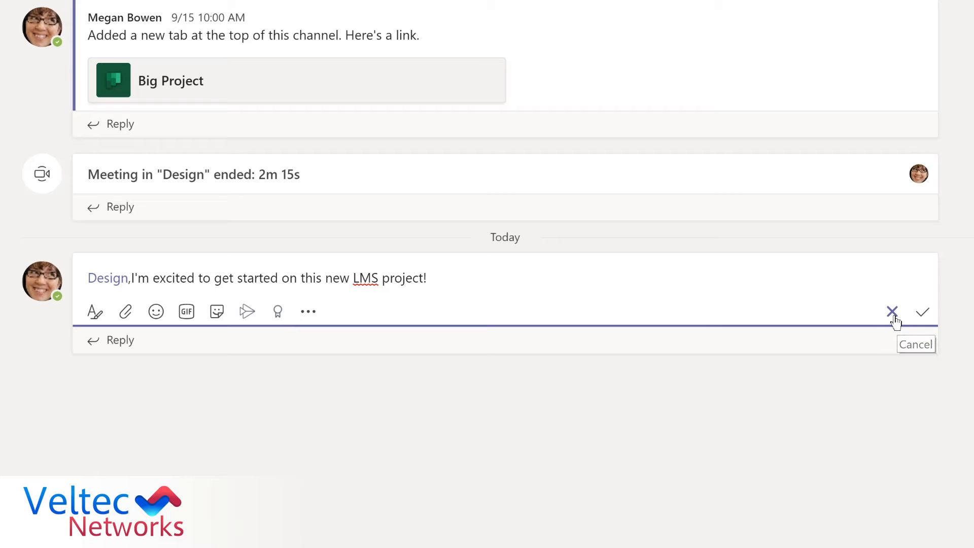
pyautogui.click(923, 313)
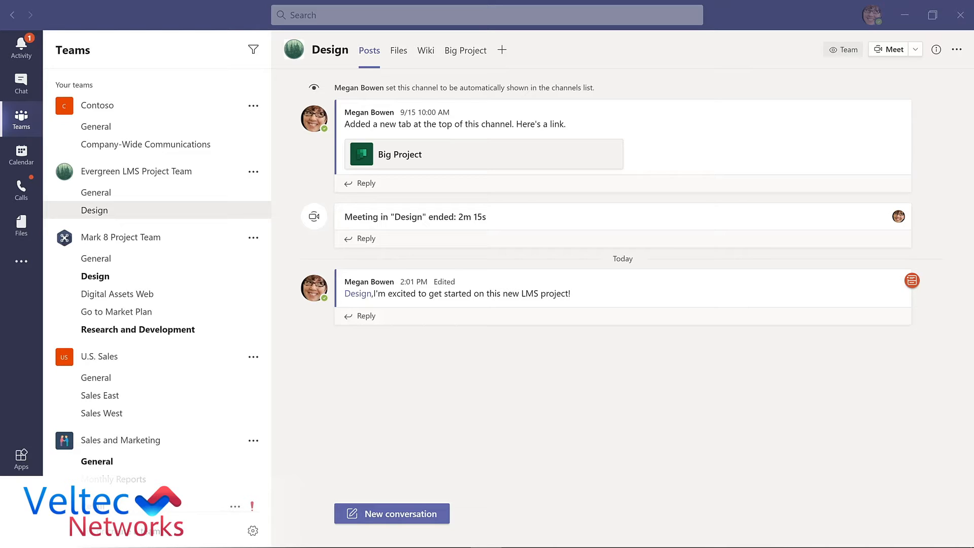
# Create a private channel named "Budget and Financials" in the Evergreen LMS Project Team
pyautogui.click(254, 173)
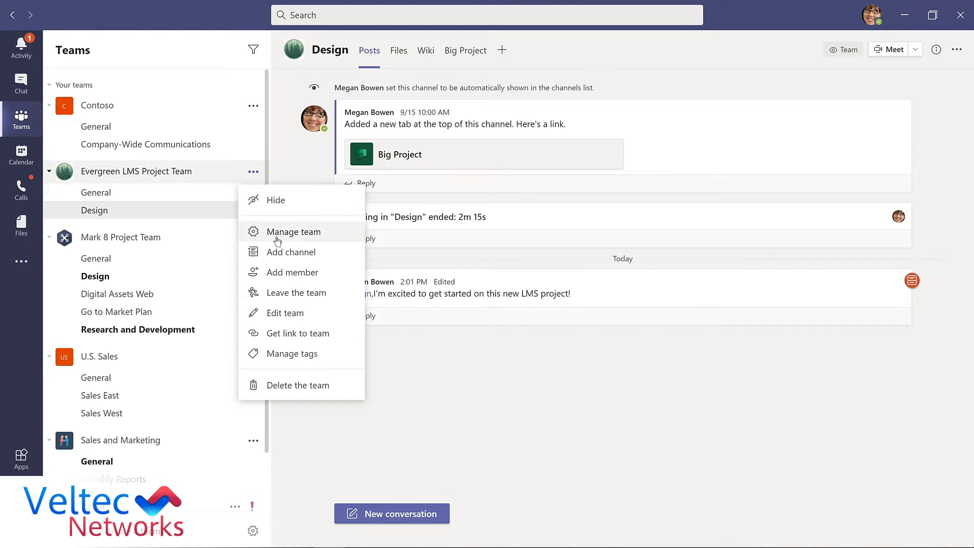
pyautogui.click(282, 253)
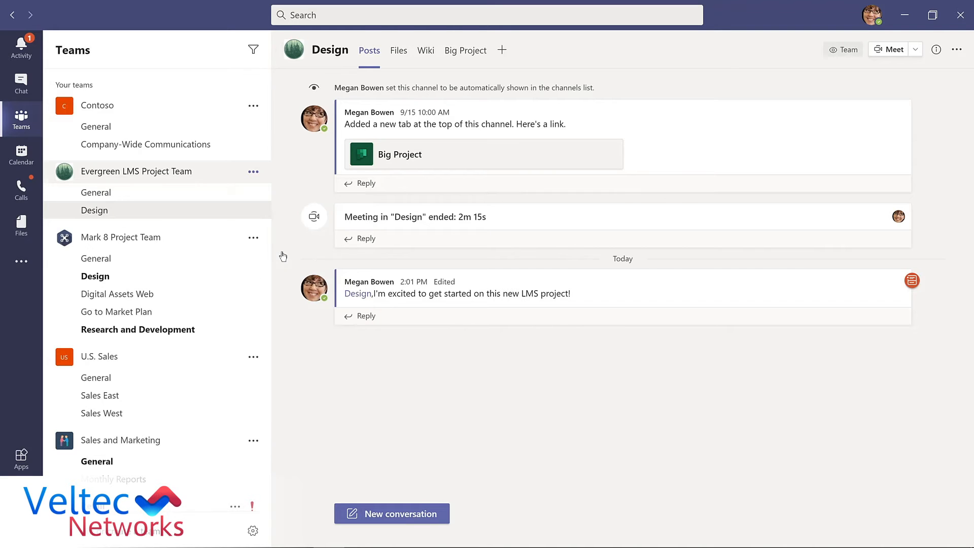
pyautogui.write('Budget and Financials')
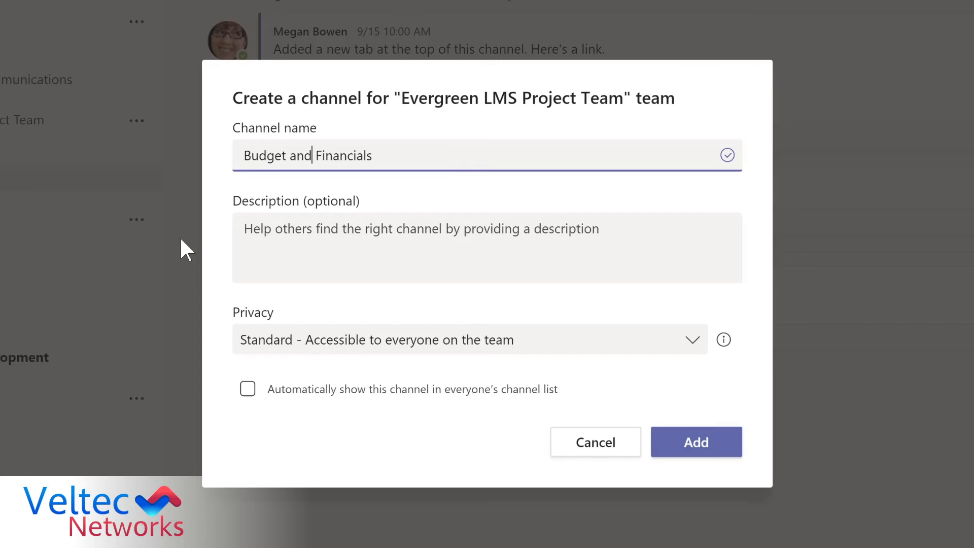
pyautogui.click(693, 341)
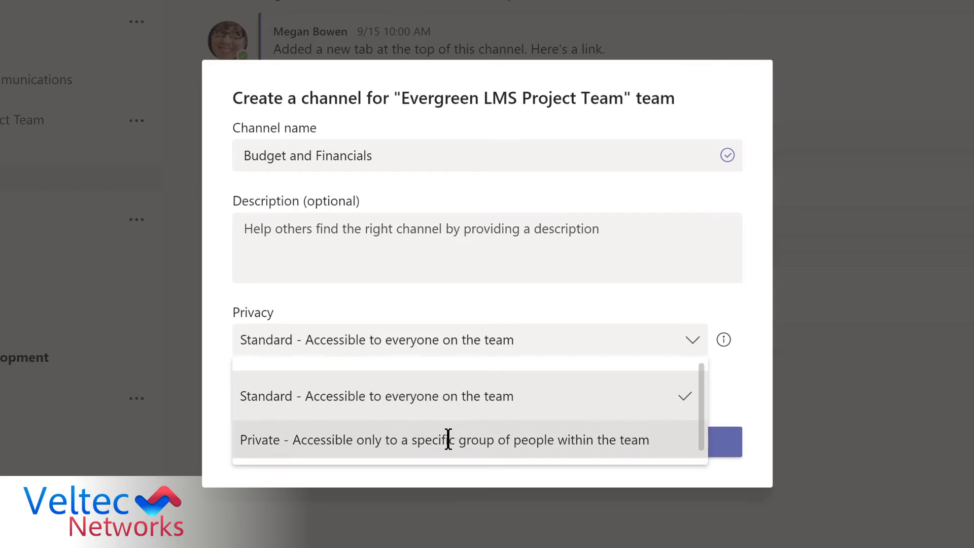
pyautogui.click(448, 440)
pyautogui.click(683, 451)
# Add the Product Manager and the Director as members of the Budget and Financials channel
pyautogui.write('lidia')
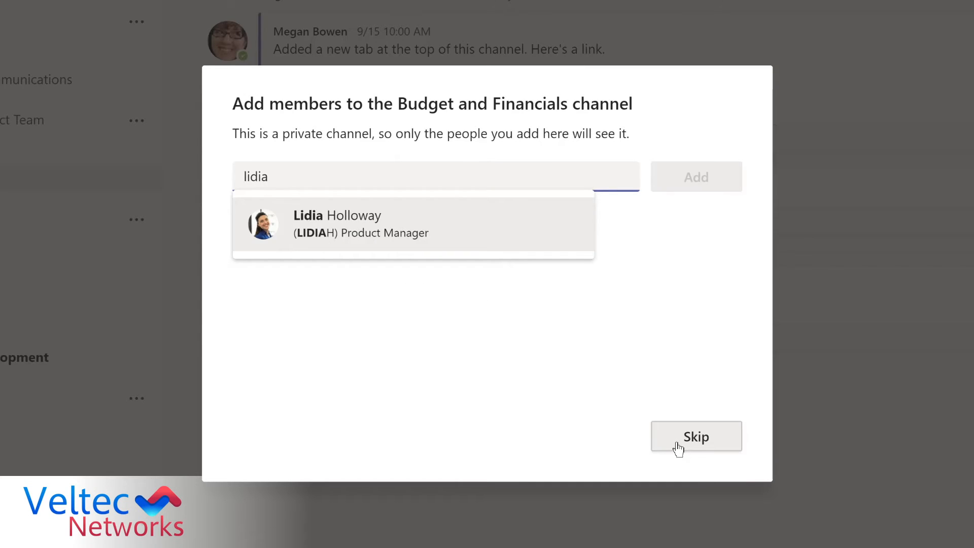
pyautogui.press('Return')
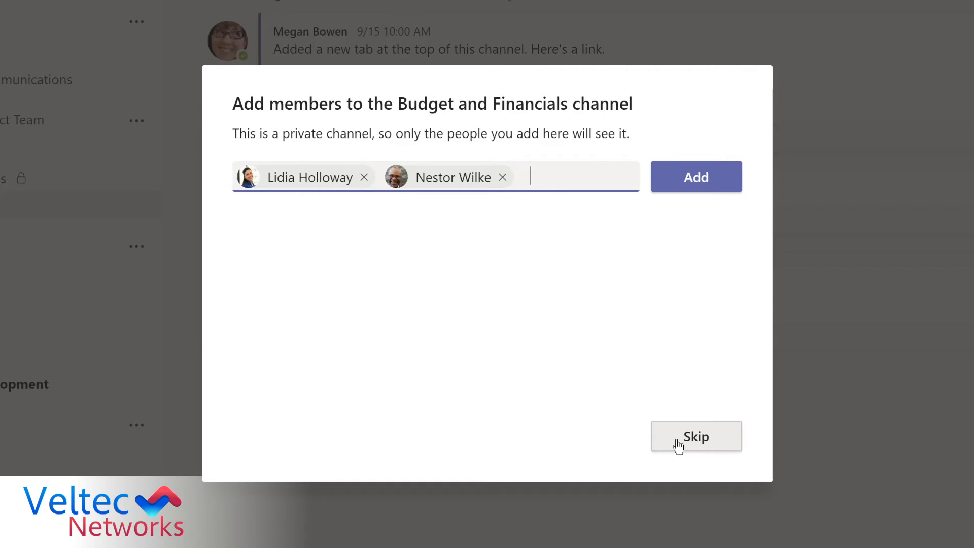
pyautogui.click(685, 182)
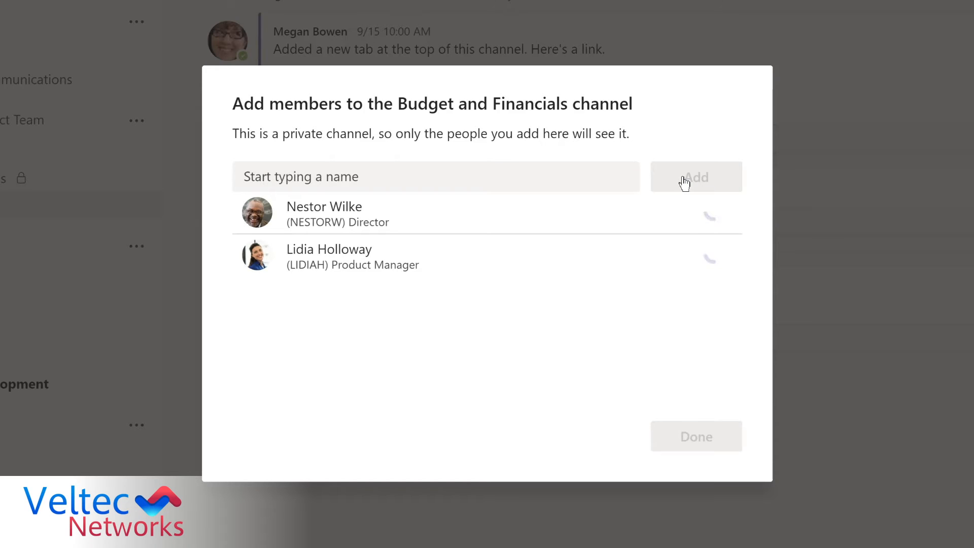
# Set both added members' roles to Owner and finish the channel's member setup
pyautogui.click(685, 215)
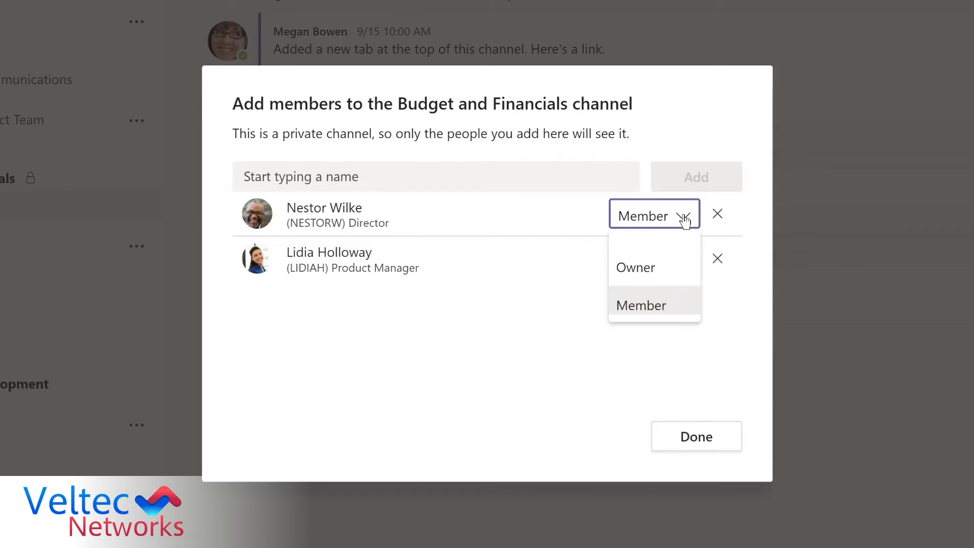
pyautogui.click(658, 267)
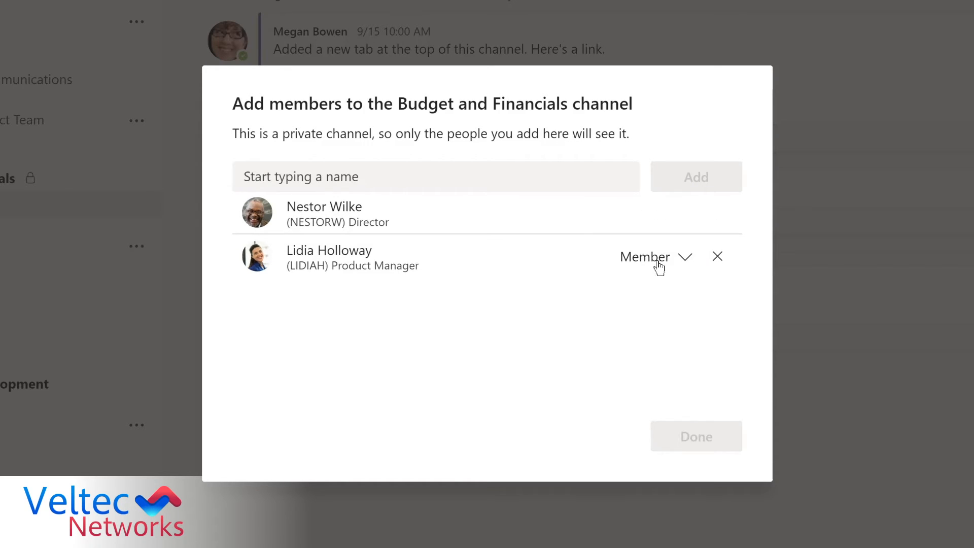
pyautogui.click(684, 260)
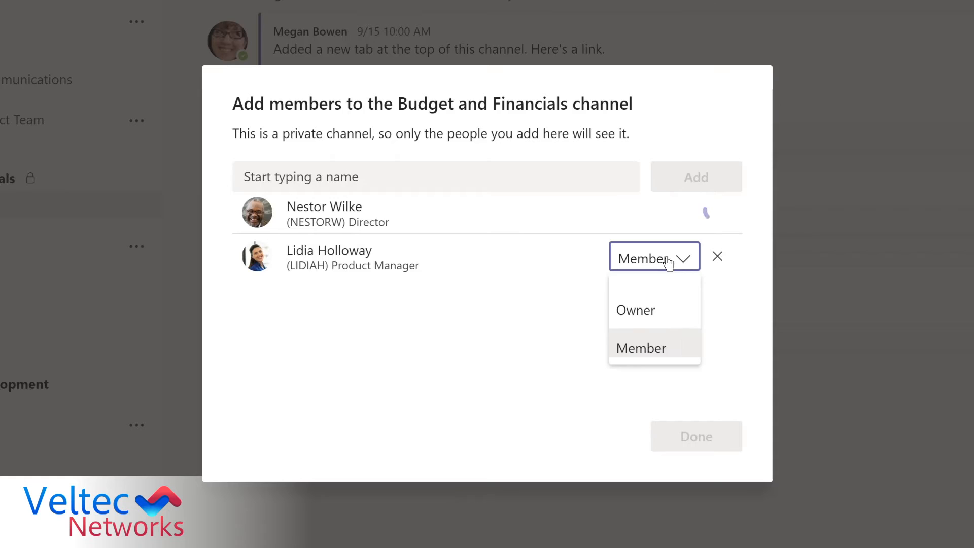
pyautogui.click(638, 308)
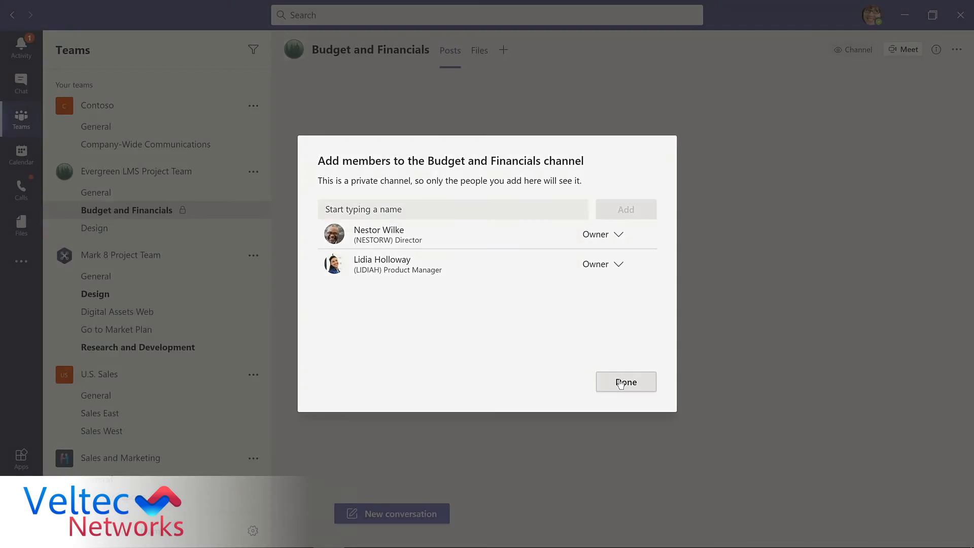
pyautogui.click(620, 382)
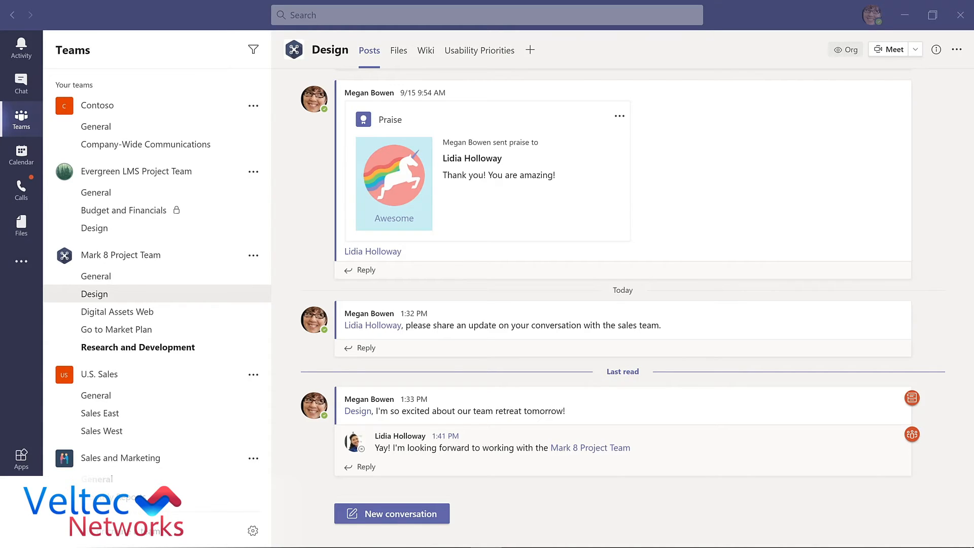
# Make the Contoso Marketing Principles-2021 presentation from the Mark 8 Design channel's files a channel tab
pyautogui.click(399, 52)
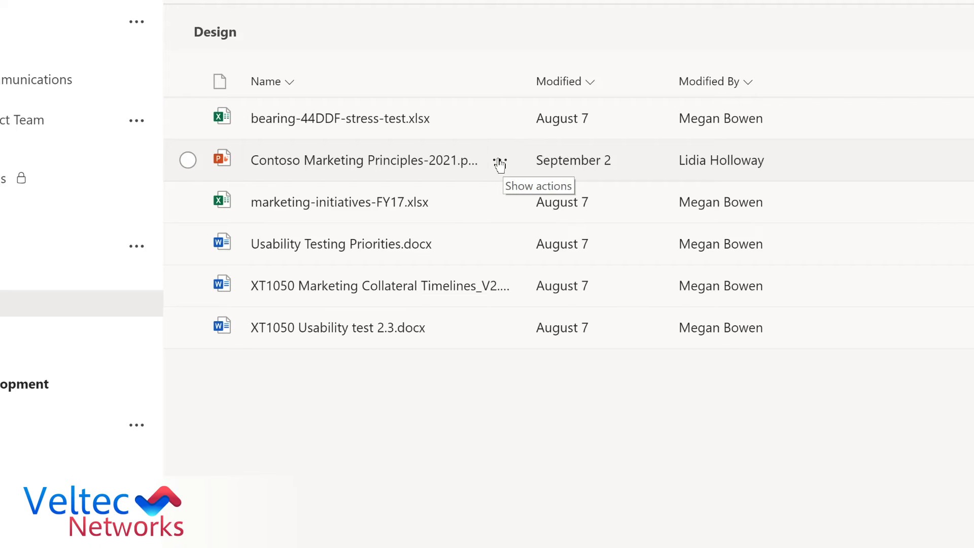
pyautogui.click(499, 163)
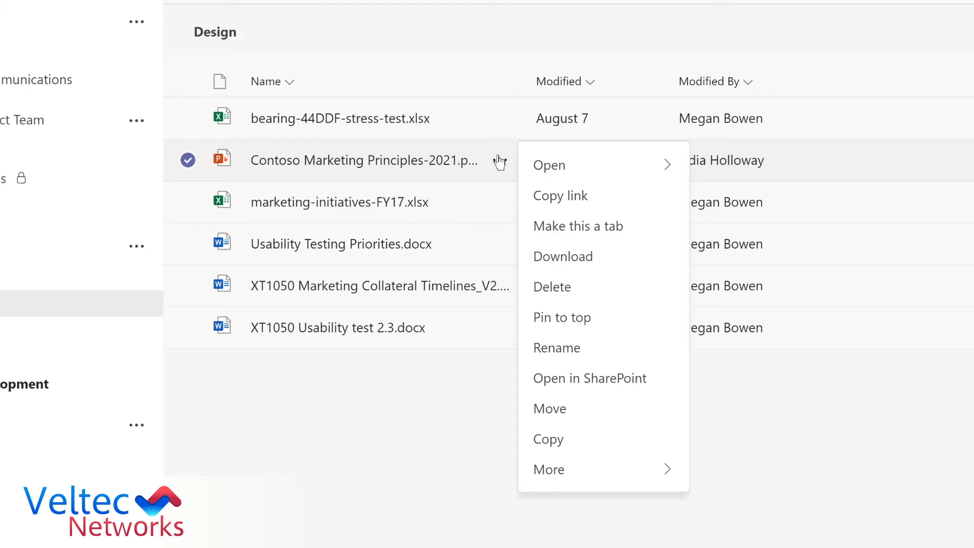
pyautogui.click(575, 228)
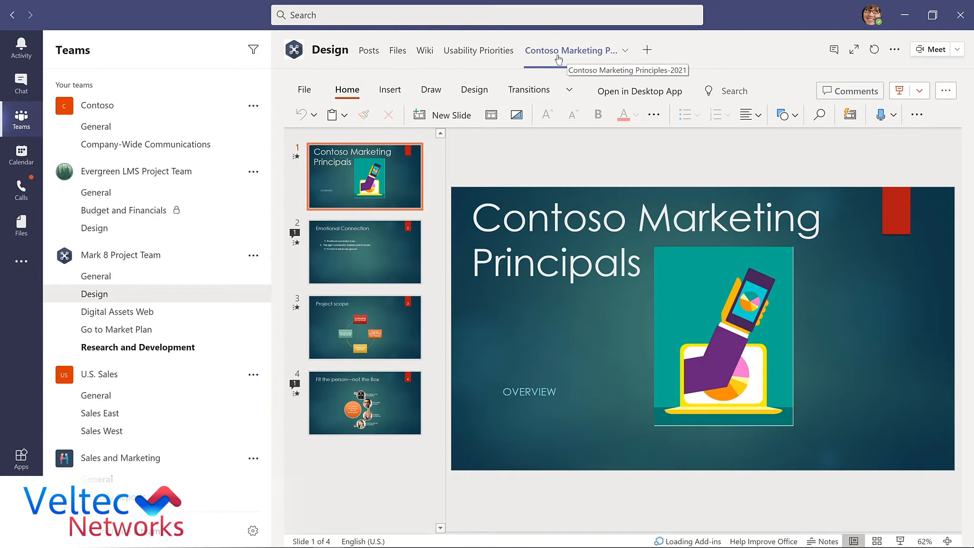
# View the Usability Priorities tab, and remove the Contoso Marketing Principles-2021 tab from the Design channel
pyautogui.click(463, 51)
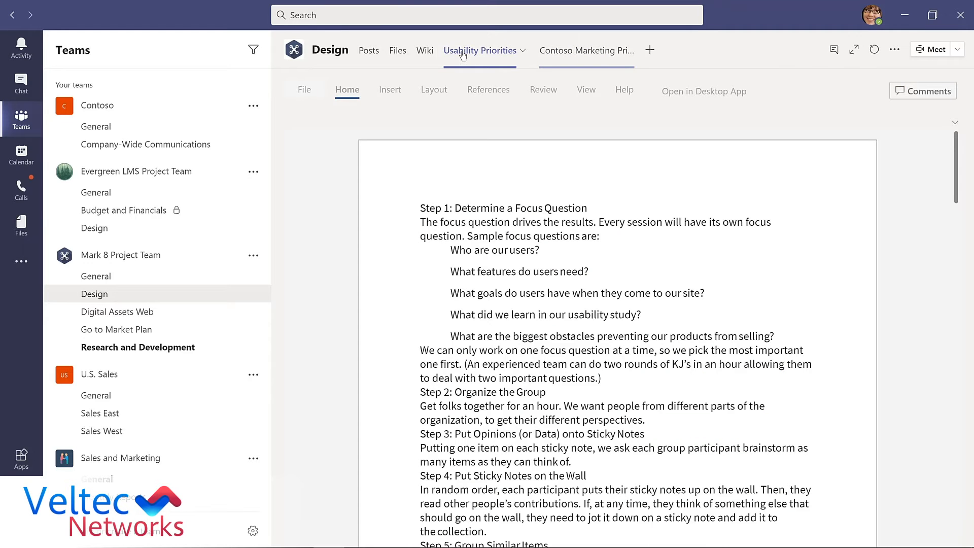
pyautogui.click(608, 53)
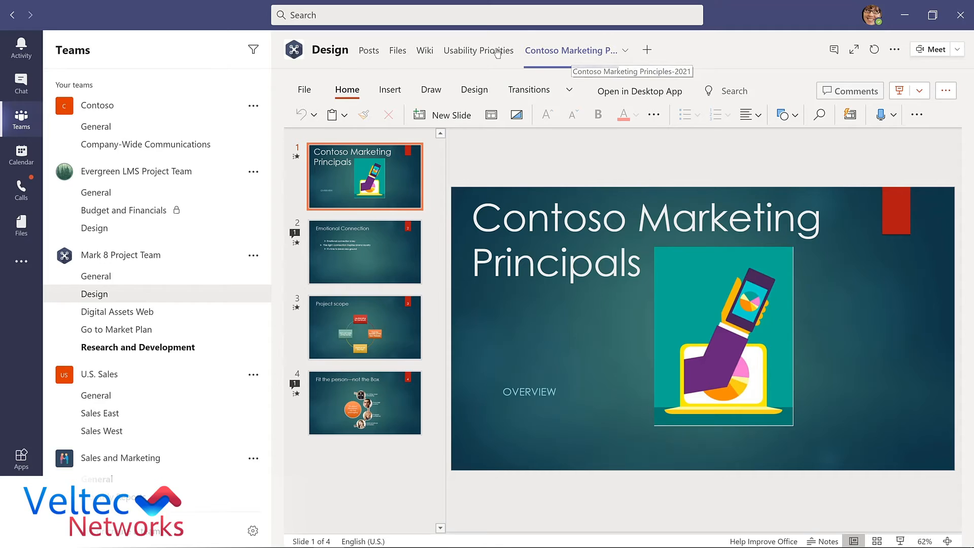
pyautogui.click(625, 53)
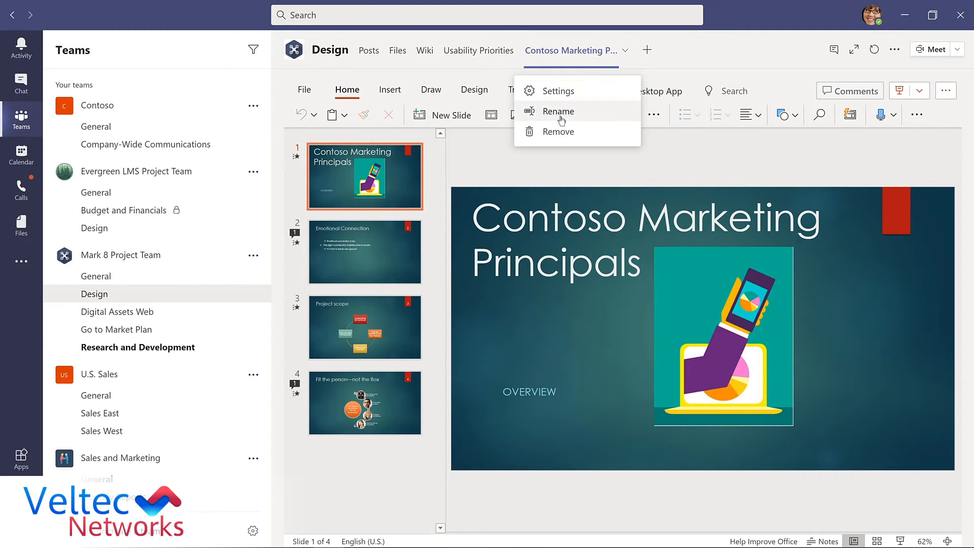
pyautogui.click(559, 132)
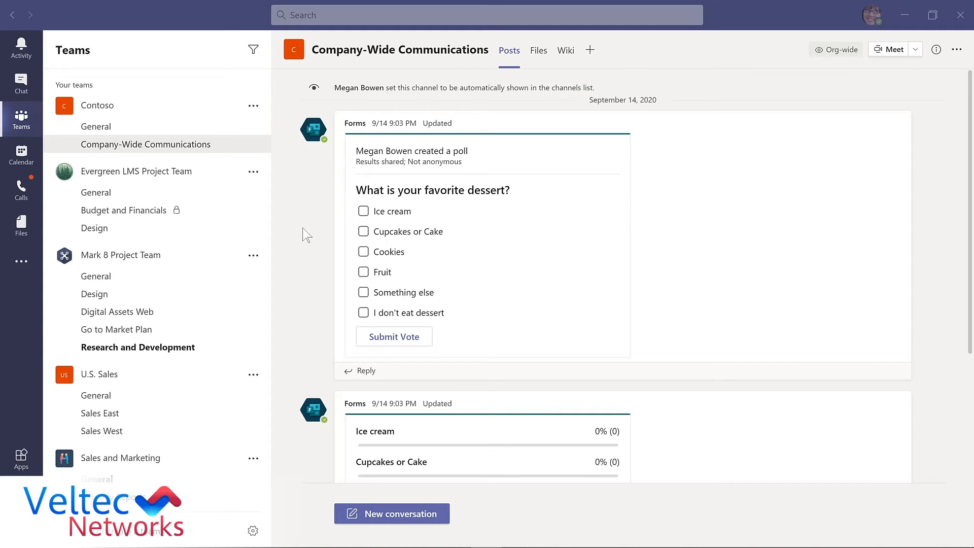
# Submit a vote for Ice cream, Cupcakes or Cake, and Cookies in the Company-Wide Communications favorite dessert poll
pyautogui.scroll(-3, 303, 236)
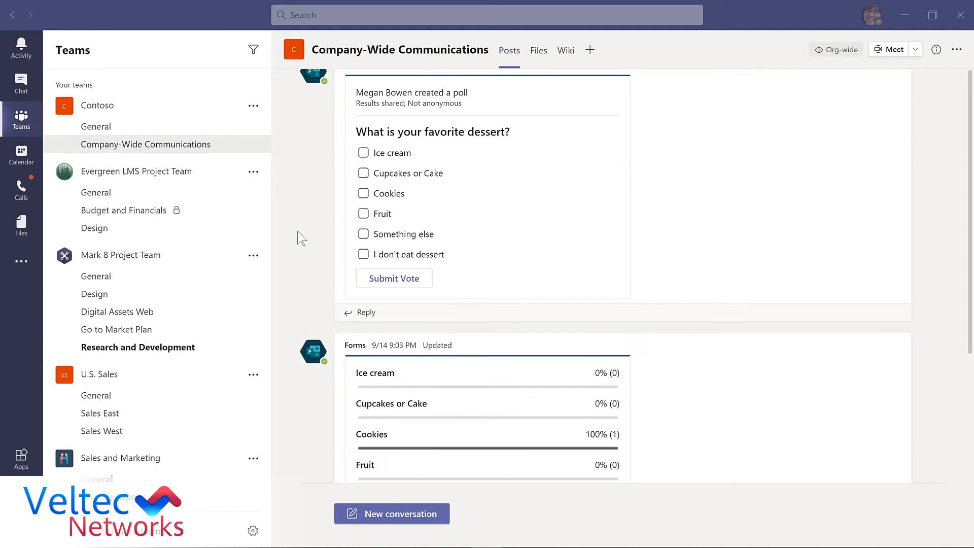
pyautogui.scroll(-1, 301, 237)
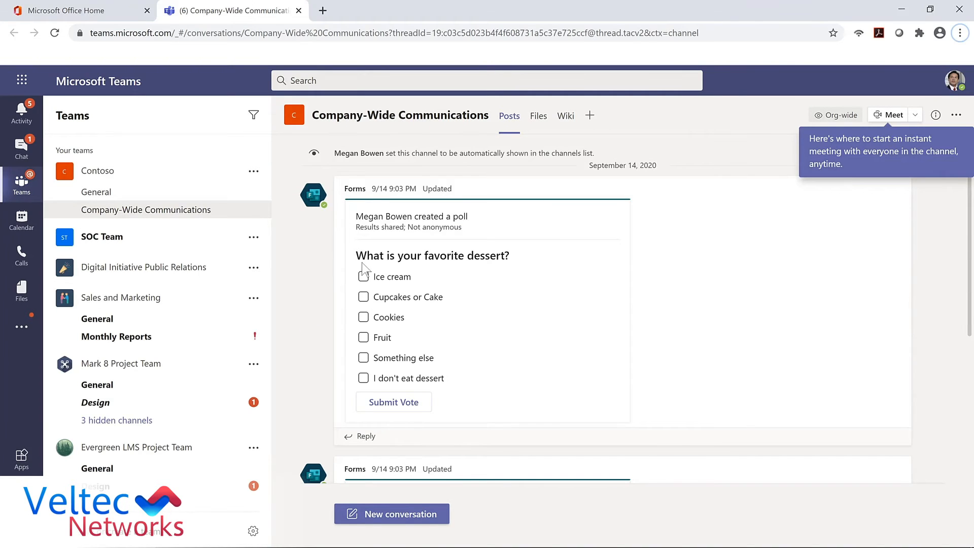
pyautogui.click(364, 298)
pyautogui.click(365, 277)
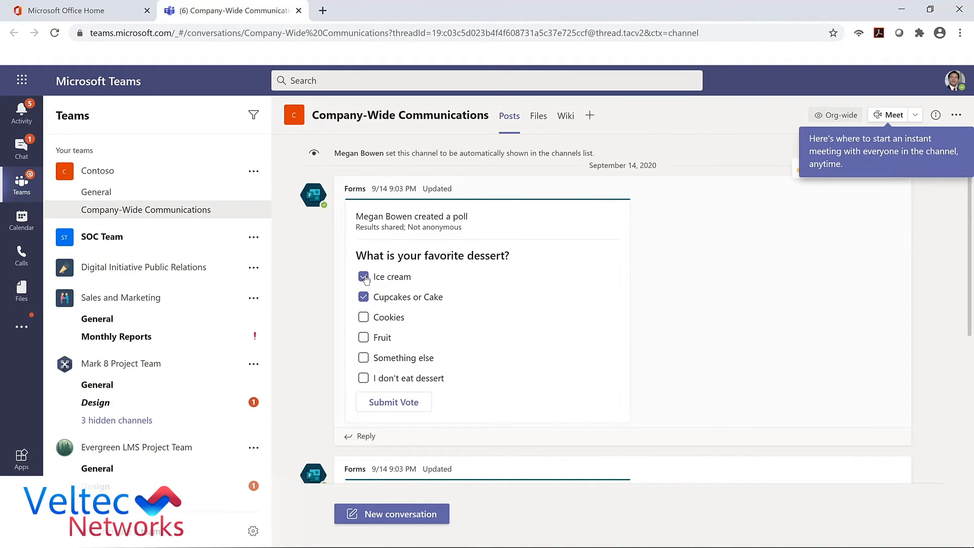
pyautogui.click(365, 318)
pyautogui.click(395, 402)
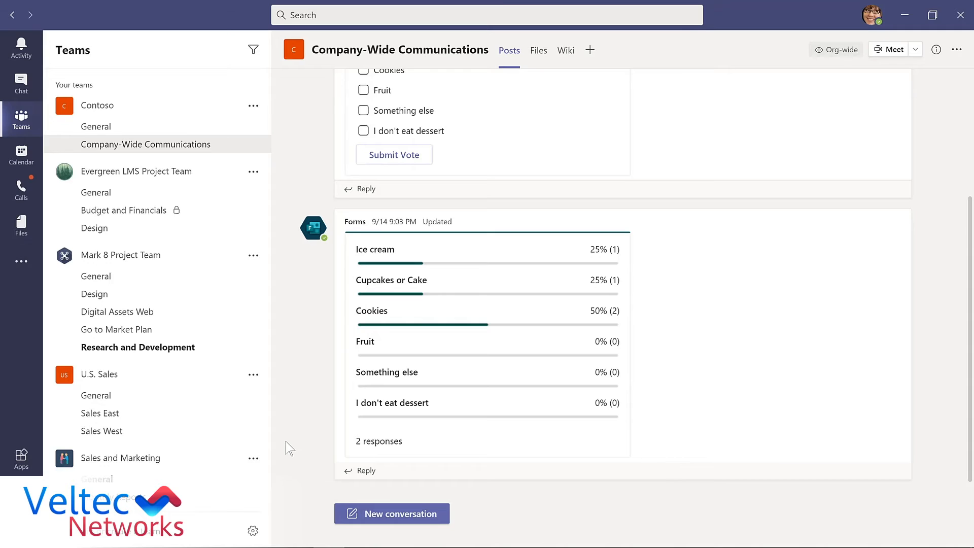
# Start a new Forms poll in the Company-Wide Communications channel with the question "How much do you like Microsoft Teams?"
pyautogui.click(397, 514)
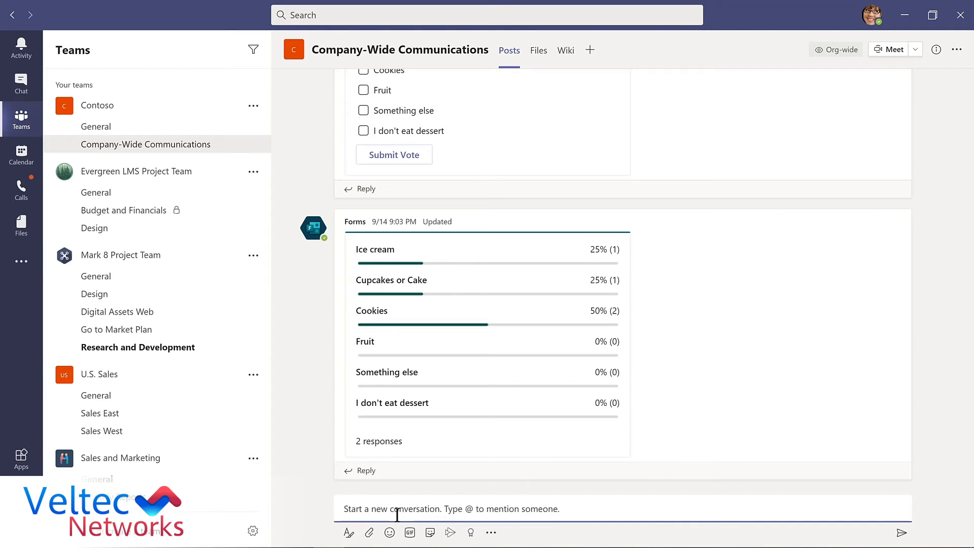
pyautogui.click(490, 532)
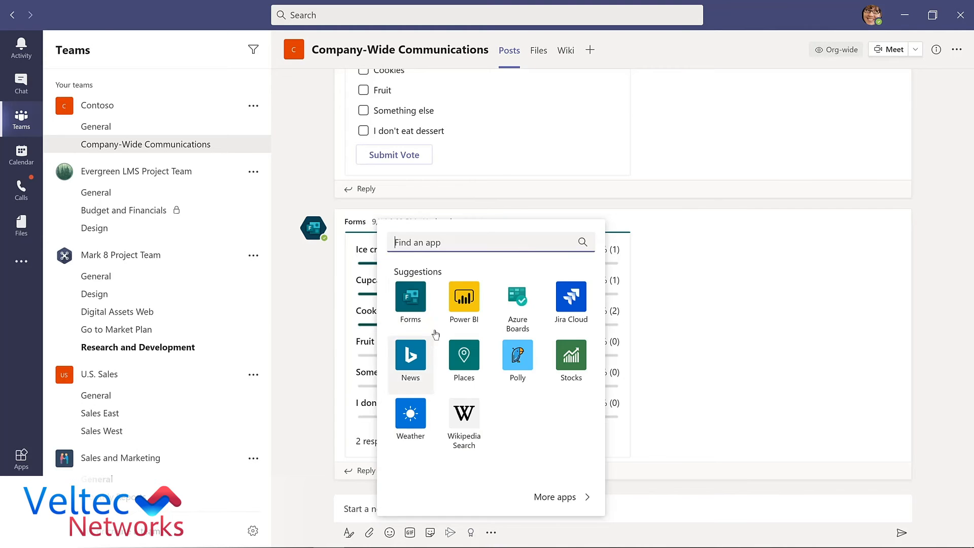
pyautogui.click(412, 299)
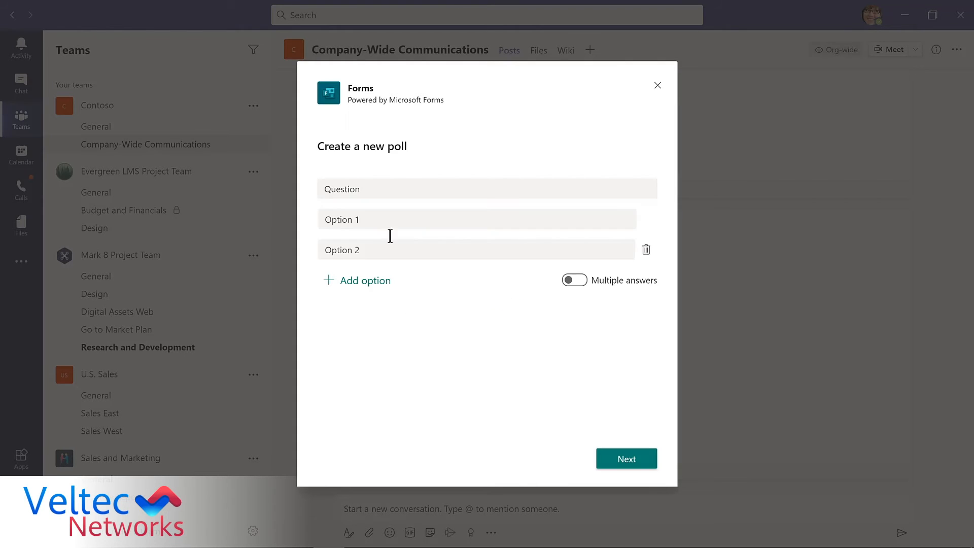
pyautogui.click(372, 188)
pyautogui.write('Ho')
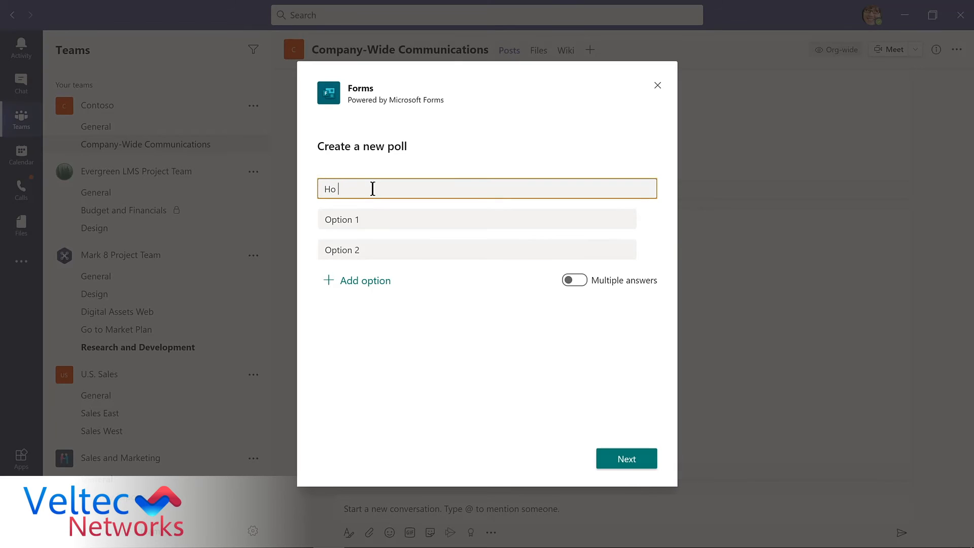
pyautogui.write('w much do you like Microsoft Teams?')
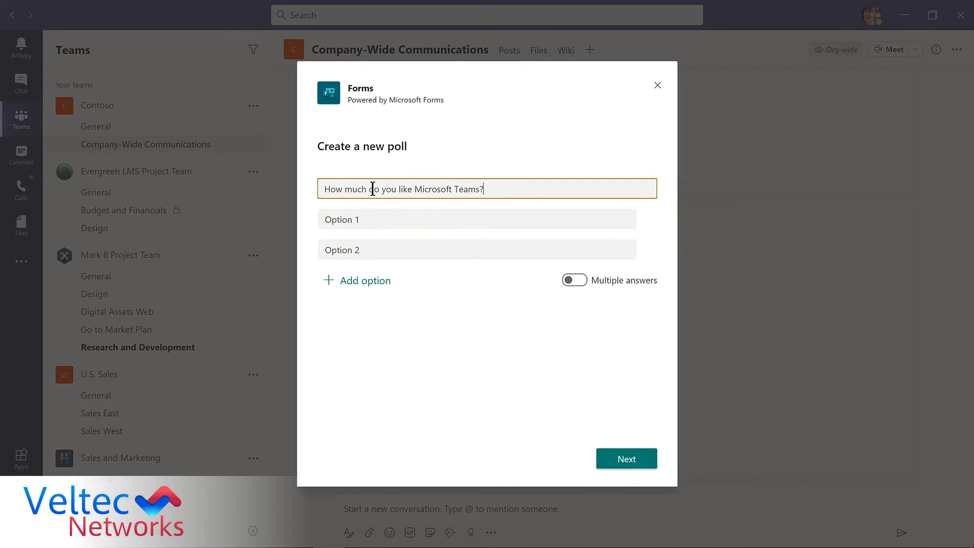
# Add the poll options "Teams is amazing!" and "Such a big time saver!", and send the poll to the channel
pyautogui.press('Tab')
pyautogui.write('Teams is amazing!')
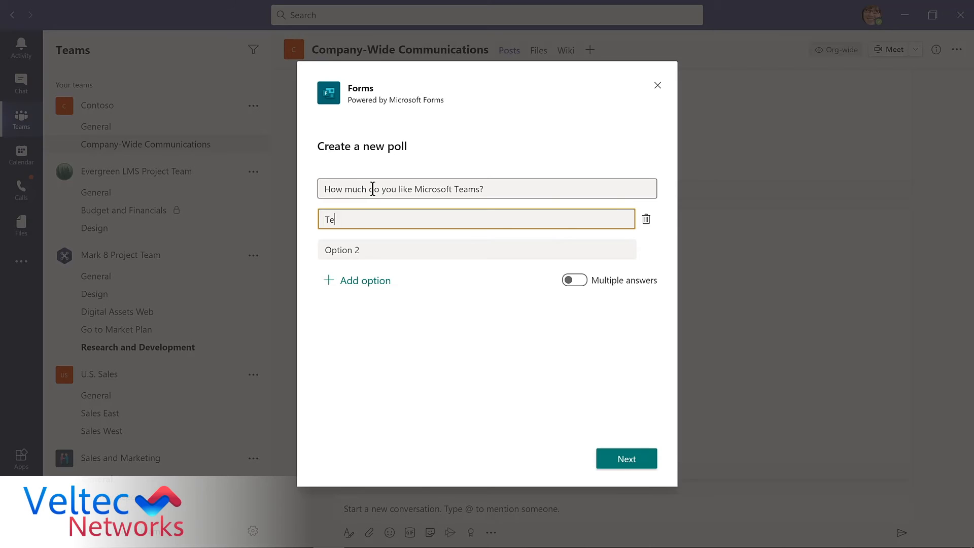
pyautogui.press('Tab')
pyautogui.press('Tab')
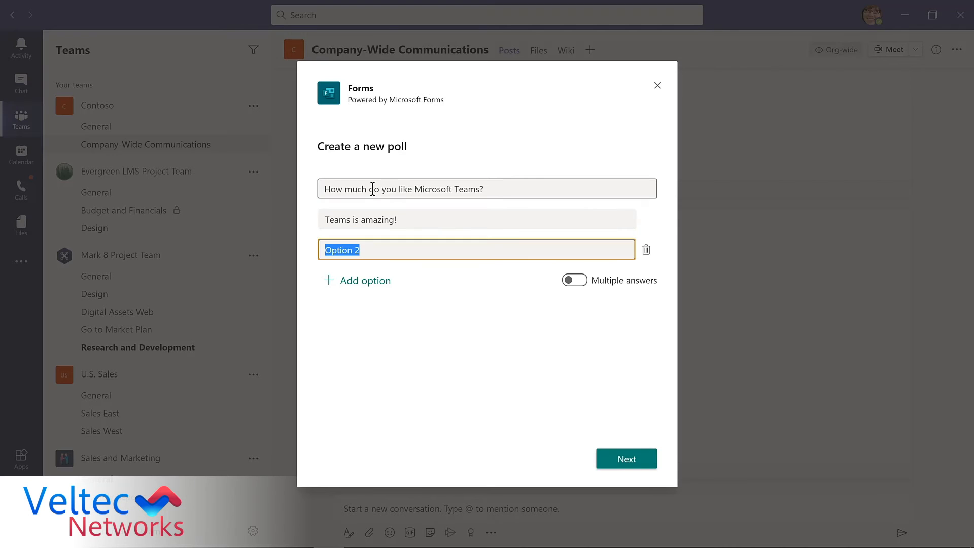
pyautogui.write('Such a big time saver!')
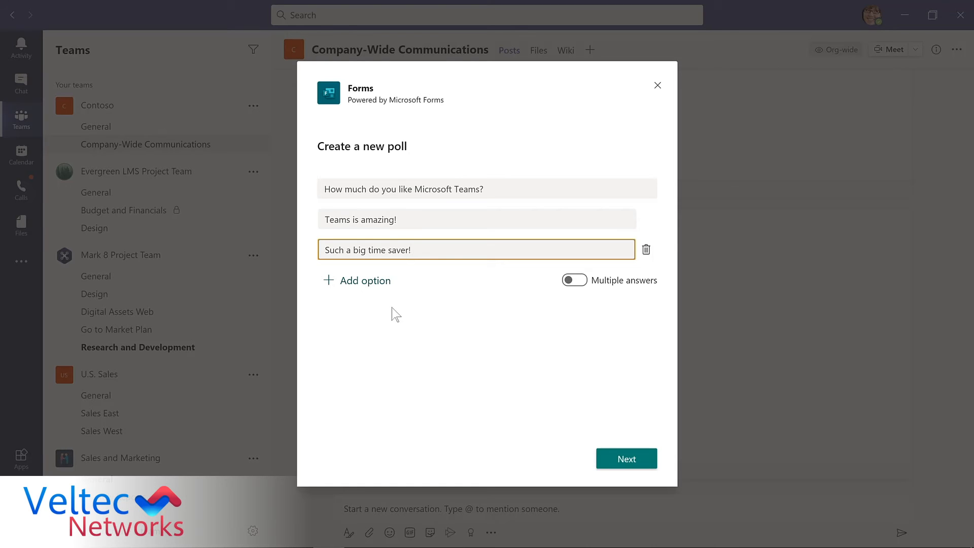
pyautogui.click(612, 456)
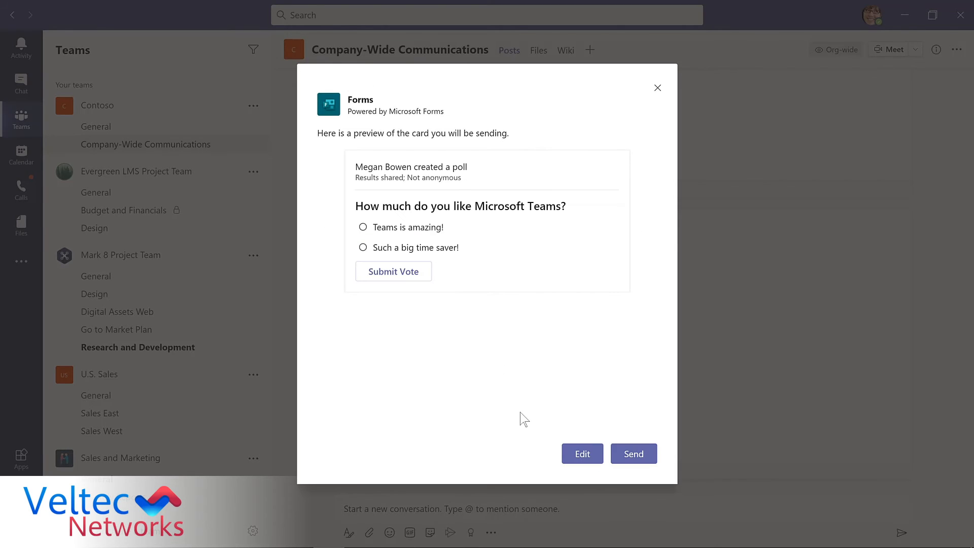
pyautogui.click(635, 459)
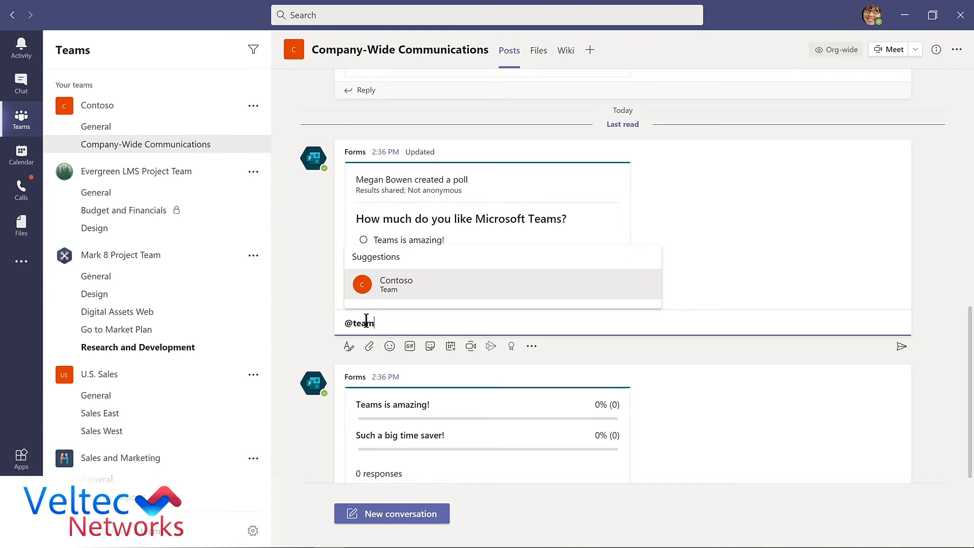
# Reply to the new poll with a mention of the Contoso team and "Please complete this poll by Friday!"
pyautogui.press('Return')
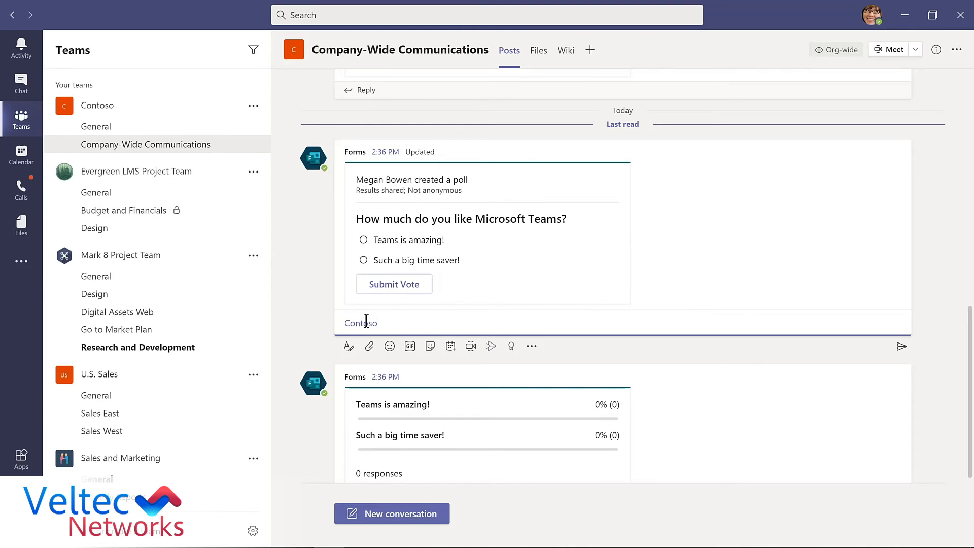
pyautogui.write('Please complete this poll by Friday!')
pyautogui.press('Return')
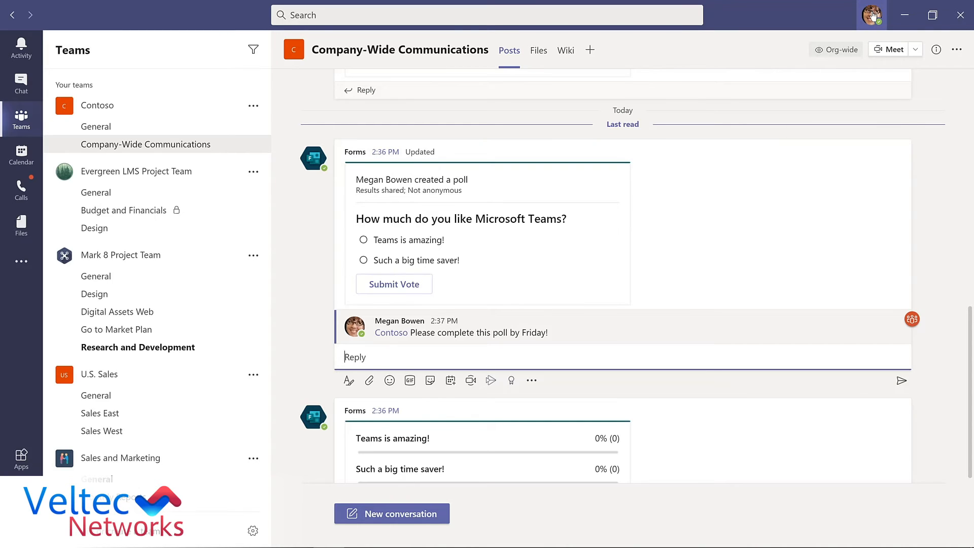
# Switch the app's theme to Dark in the general settings and close the settings
pyautogui.click(872, 16)
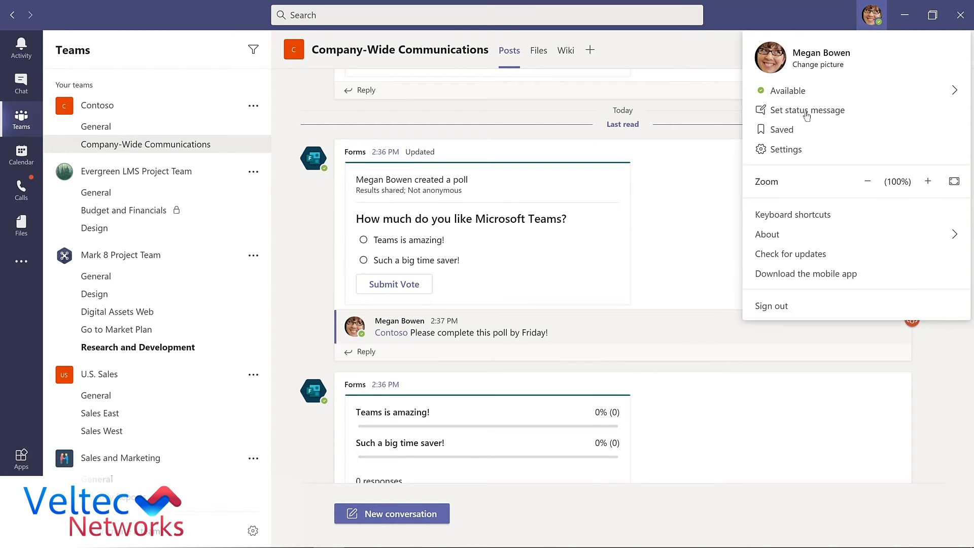
pyautogui.click(787, 150)
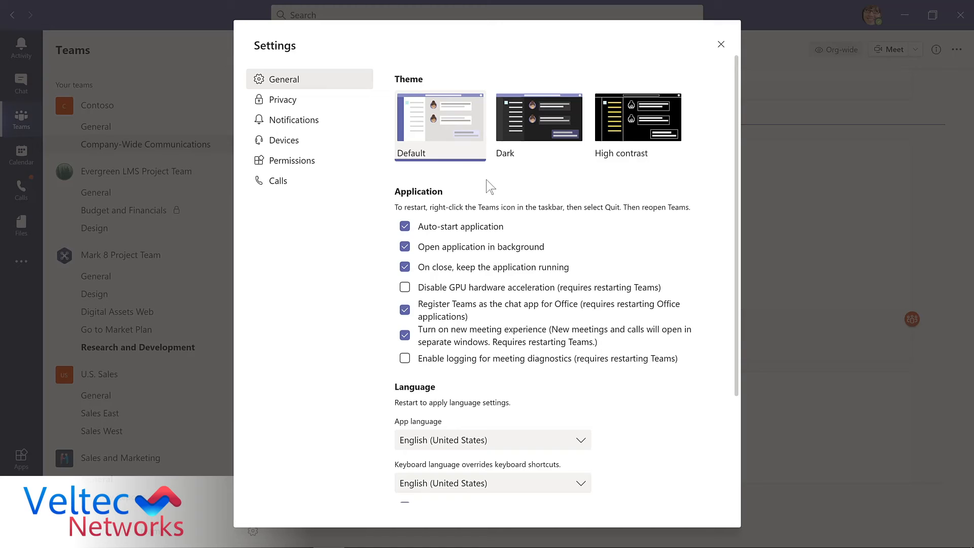
pyautogui.click(539, 122)
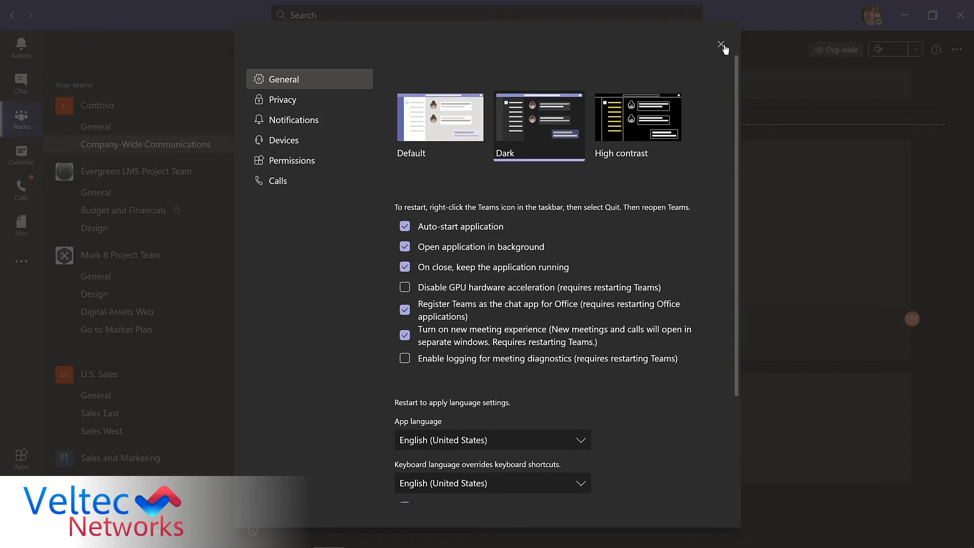
pyautogui.click(721, 45)
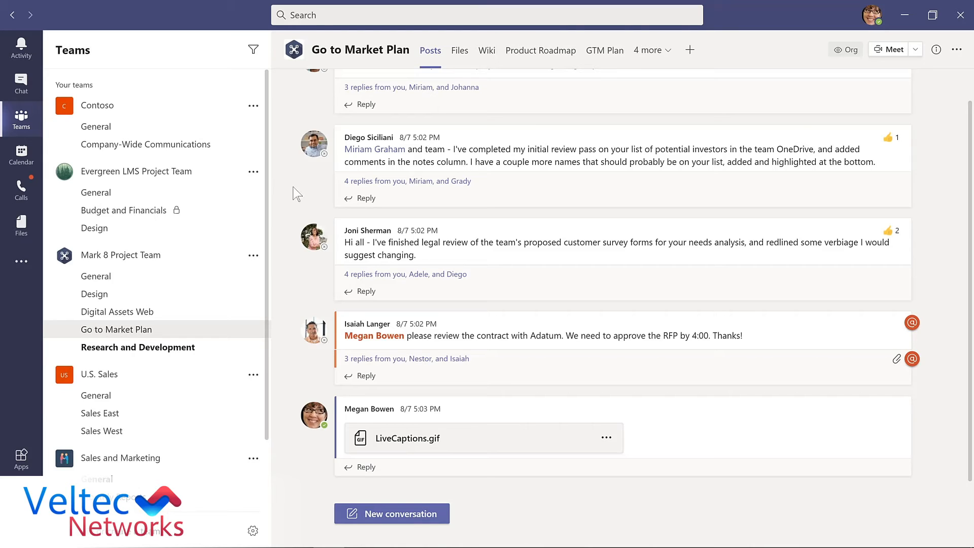
# Save the potential investors review message and the customer survey legal review message in the Go to Market Plan channel
pyautogui.moveTo(616, 146)
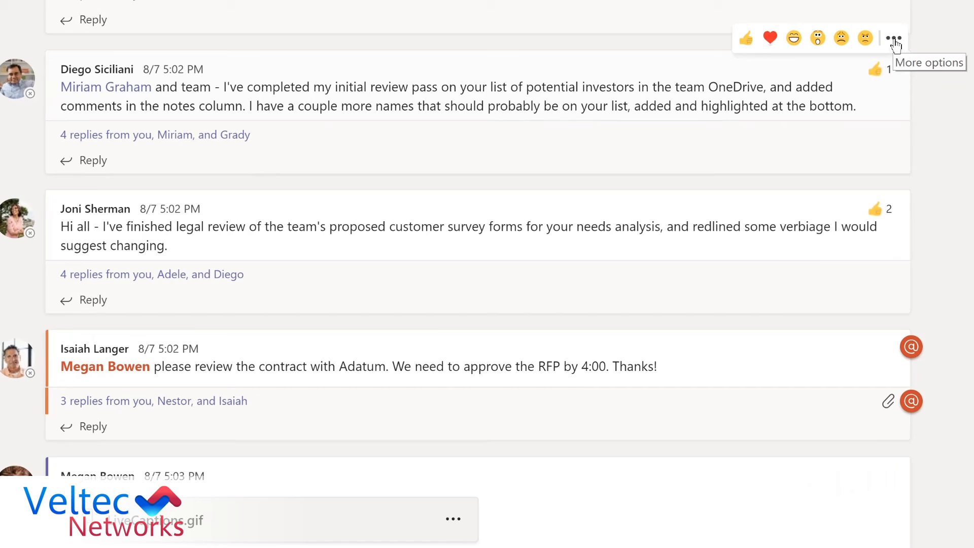
pyautogui.click(900, 117)
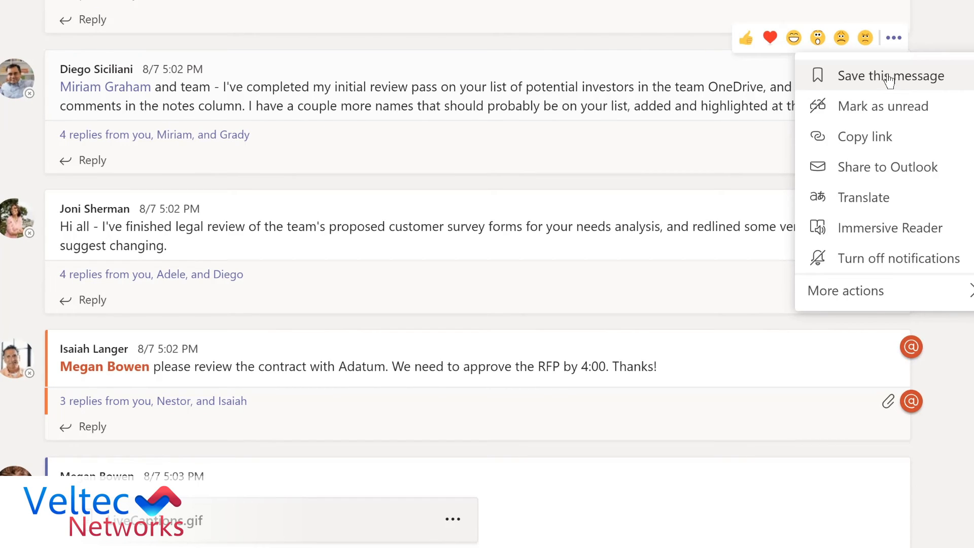
pyautogui.click(889, 77)
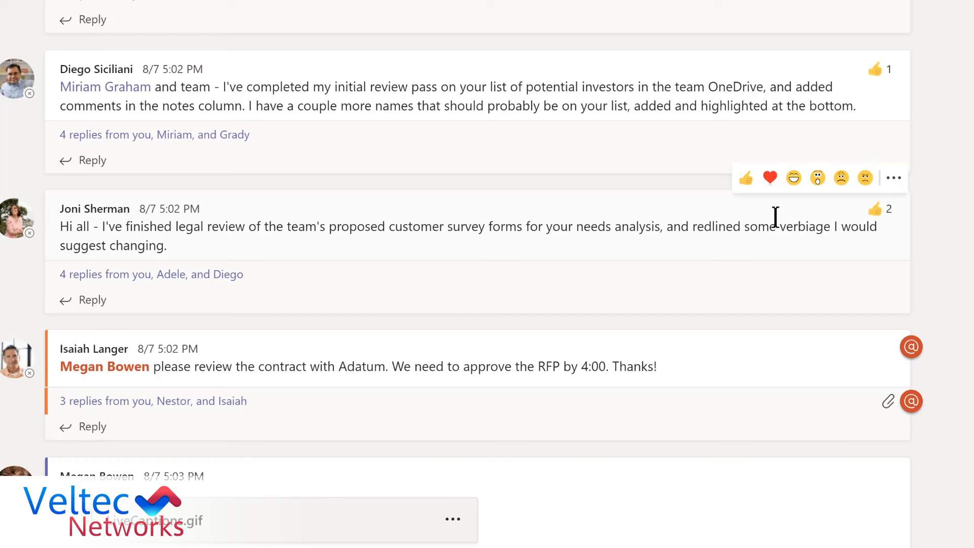
pyautogui.click(895, 181)
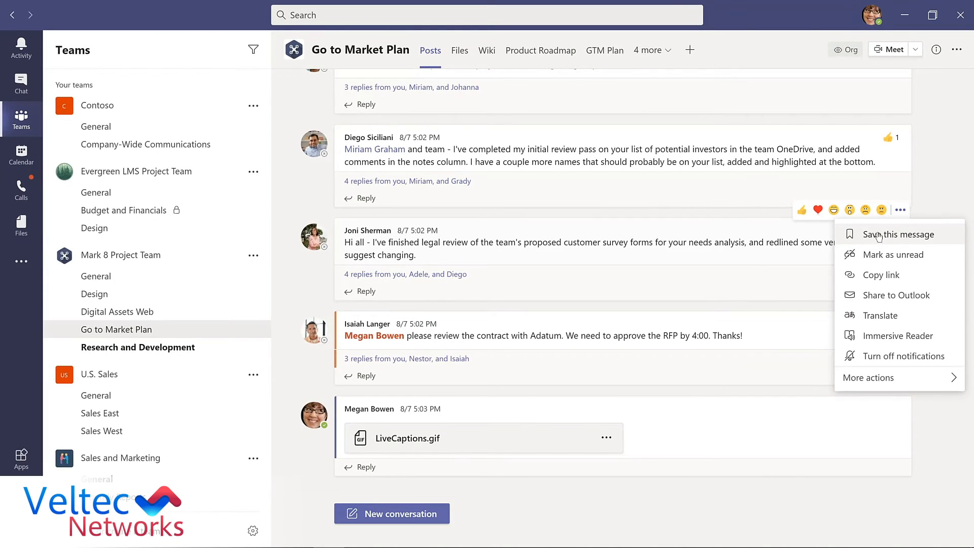
pyautogui.click(879, 235)
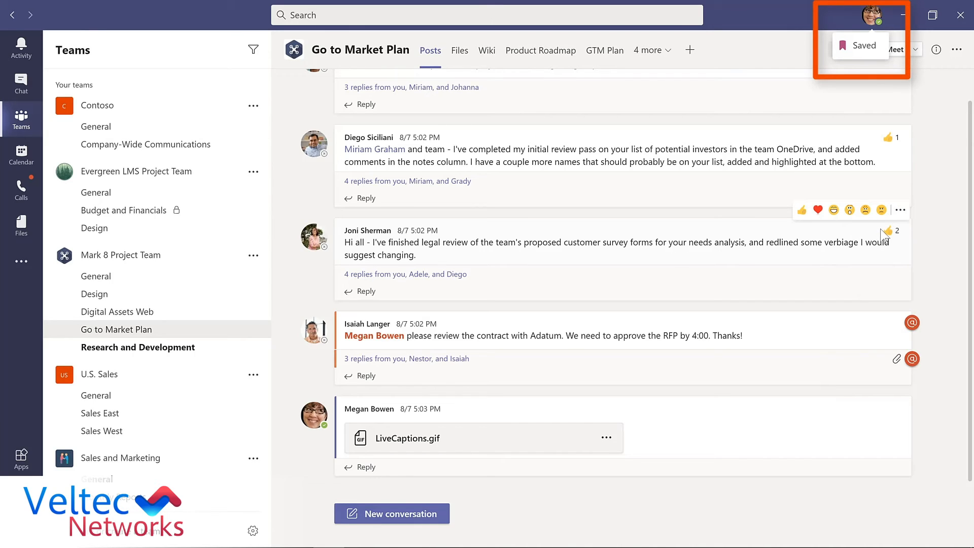
pyautogui.moveTo(882, 232)
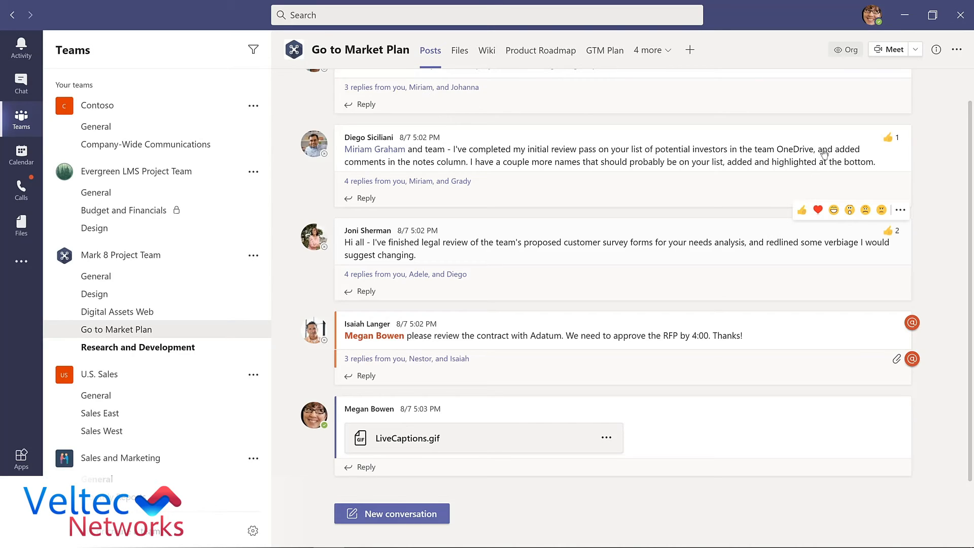
# Open the saved messages list from the profile and unsave the message about the potential investors review
pyautogui.click(874, 17)
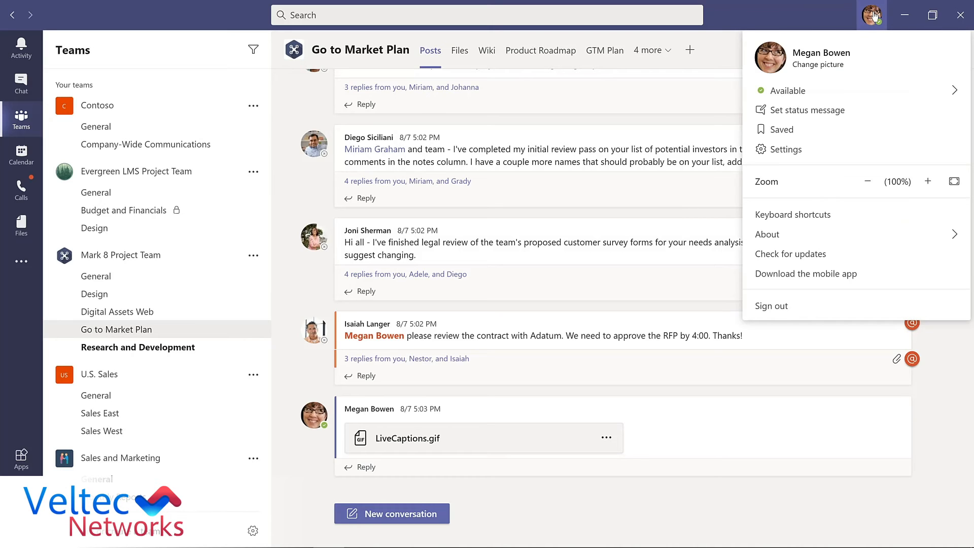
pyautogui.click(782, 130)
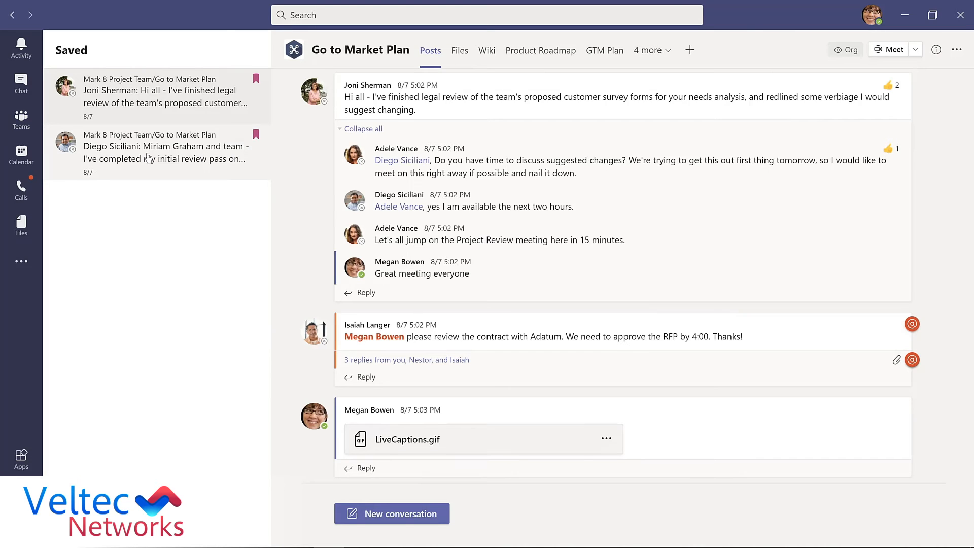
pyautogui.click(222, 147)
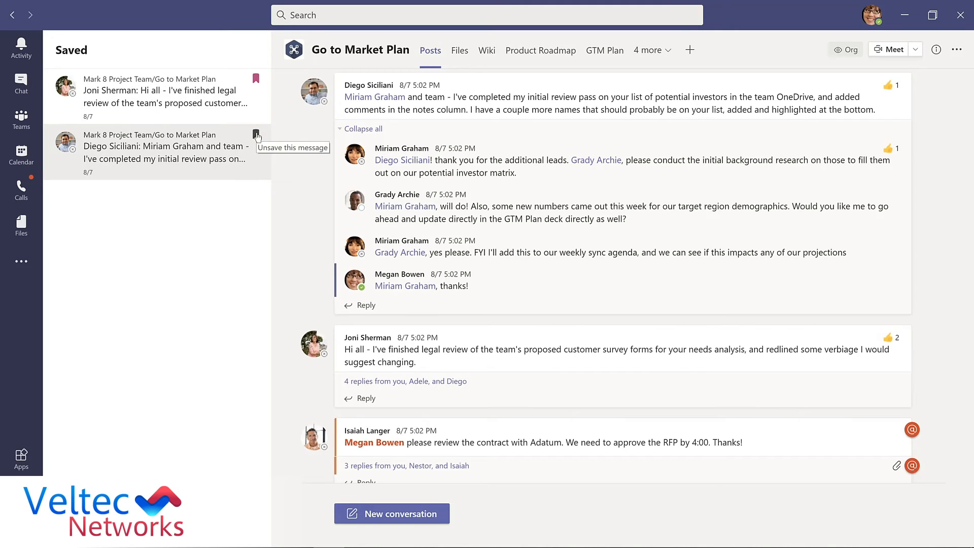
pyautogui.click(256, 135)
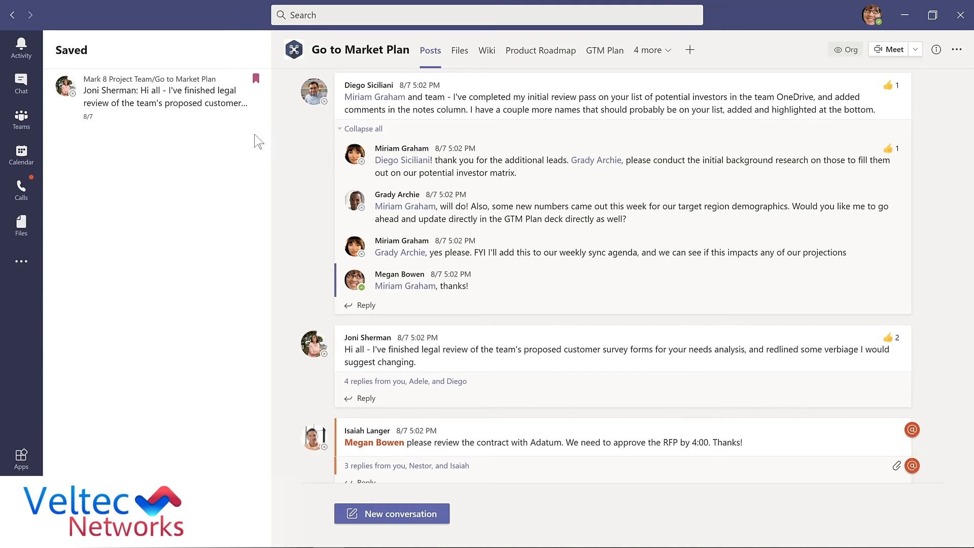
# Run the /saved command from the Evergreen LMS Project Team's Design channel and unsave the potential investors review message
pyautogui.click(104, 229)
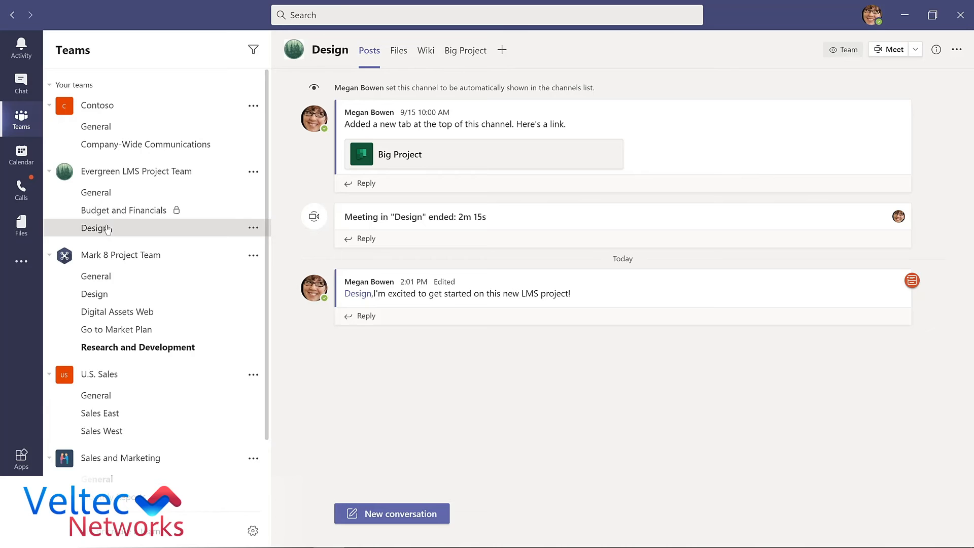
pyautogui.click(342, 15)
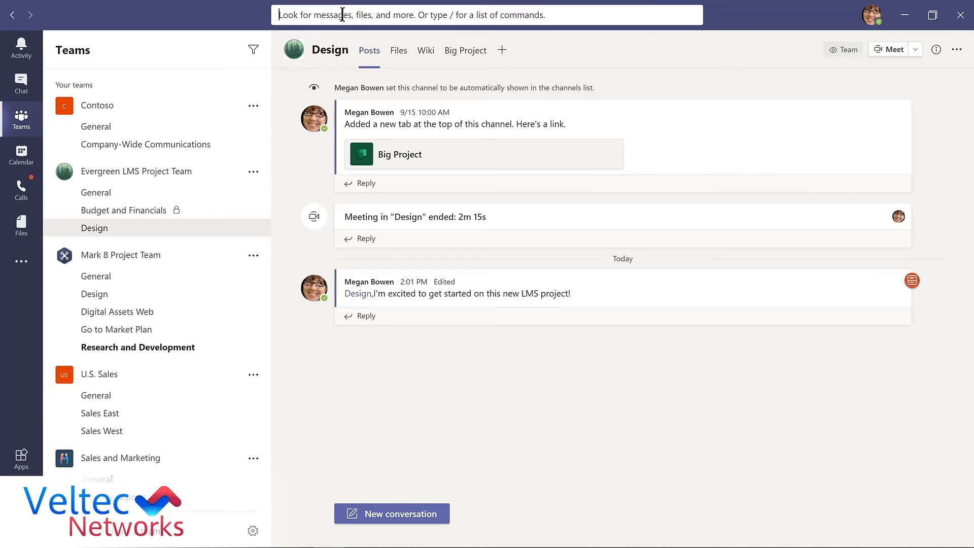
pyautogui.write('/saved')
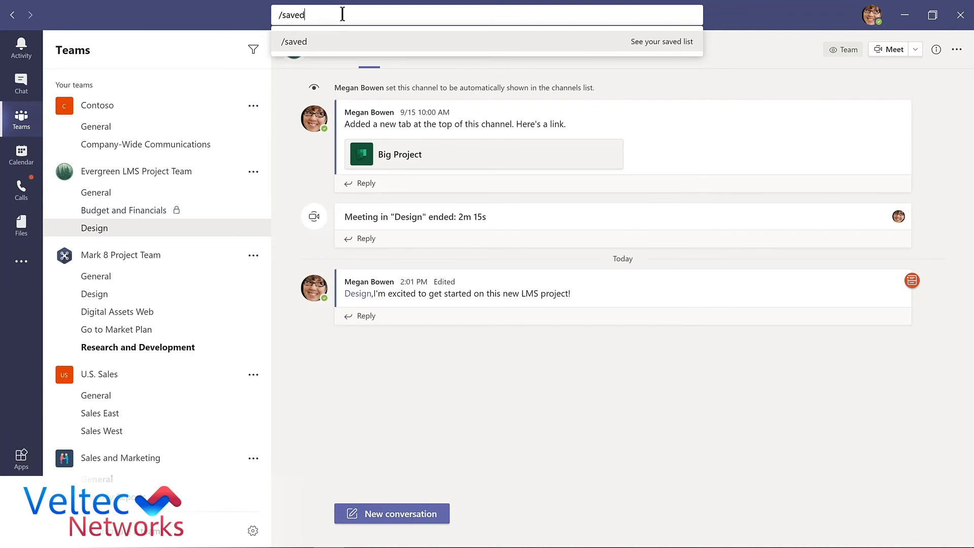
pyautogui.press('Return')
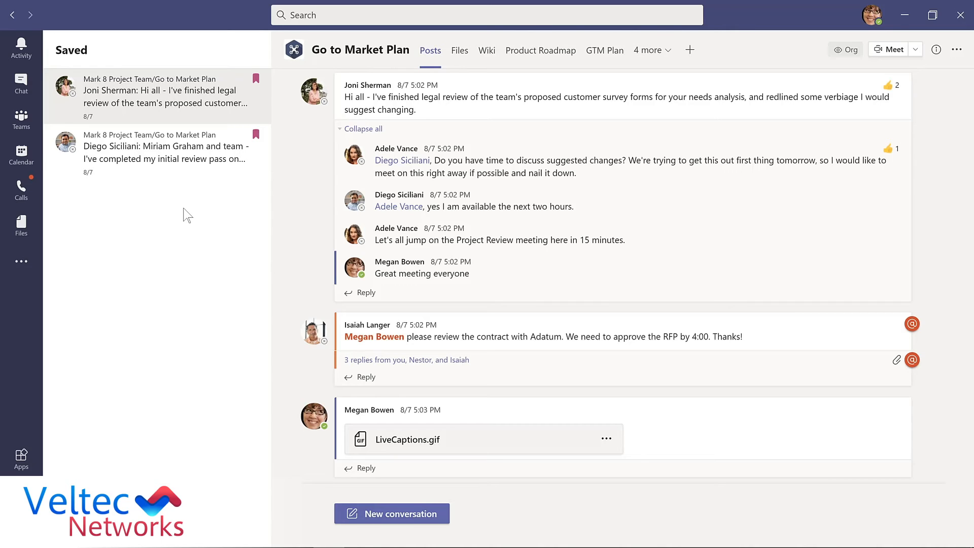
pyautogui.click(256, 135)
# Save the Adatum contract review message in the Go to Market Plan channel, and unsave it through its message options
pyautogui.click(23, 123)
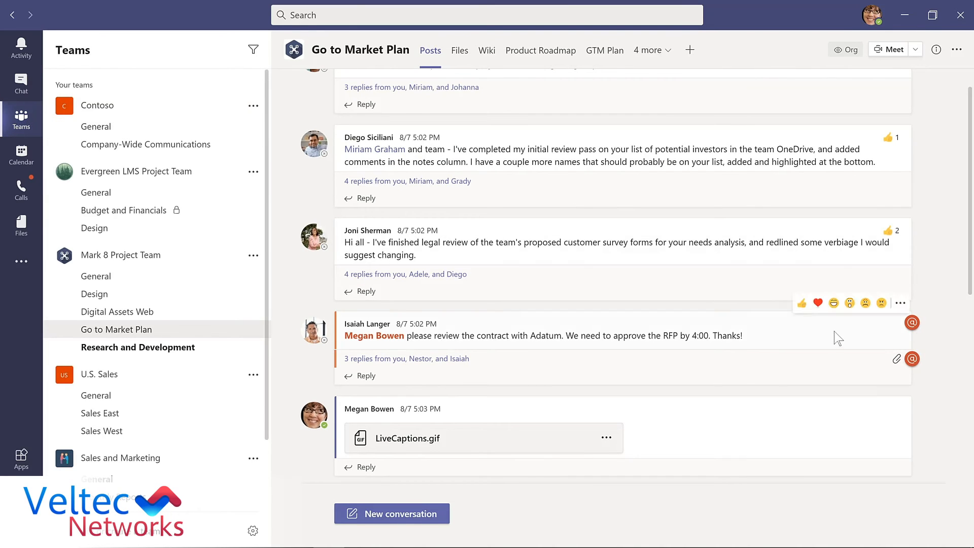
pyautogui.click(899, 303)
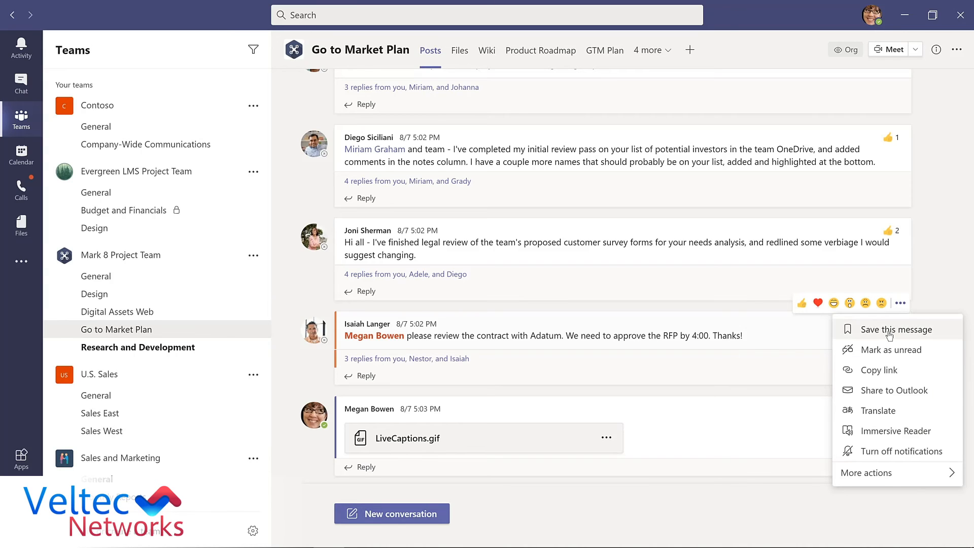
pyautogui.click(893, 330)
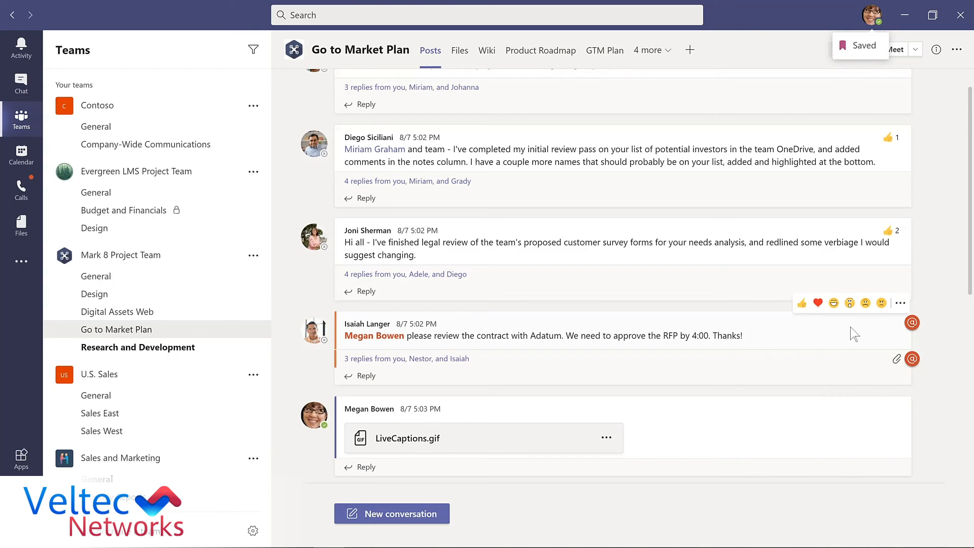
pyautogui.click(901, 303)
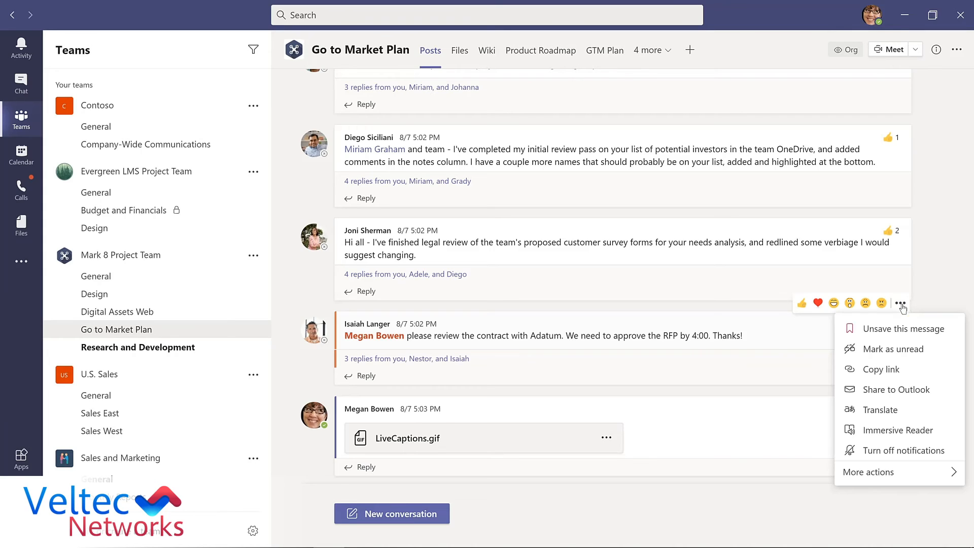
pyautogui.click(890, 330)
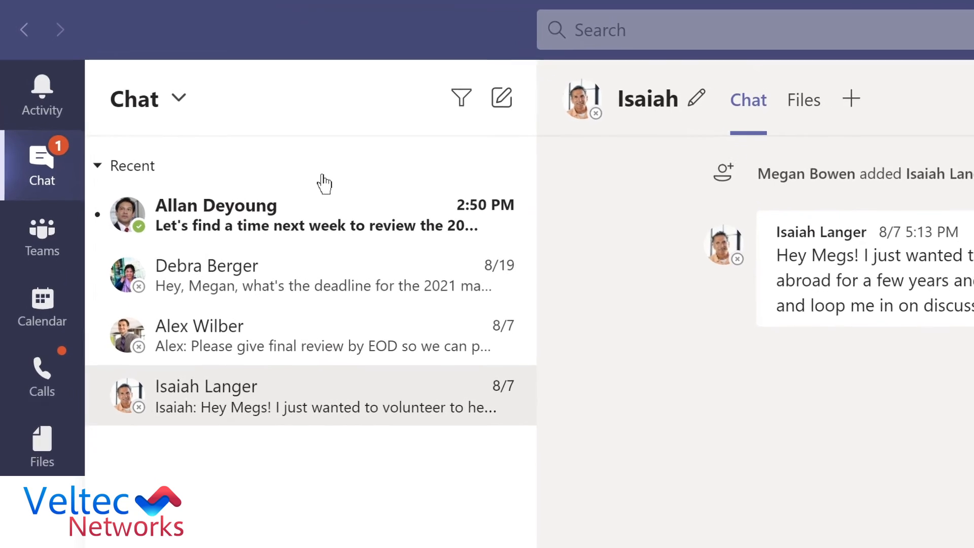
# Pin the unread chat about finding a review time next week to the top of the chat list
pyautogui.moveTo(363, 216)
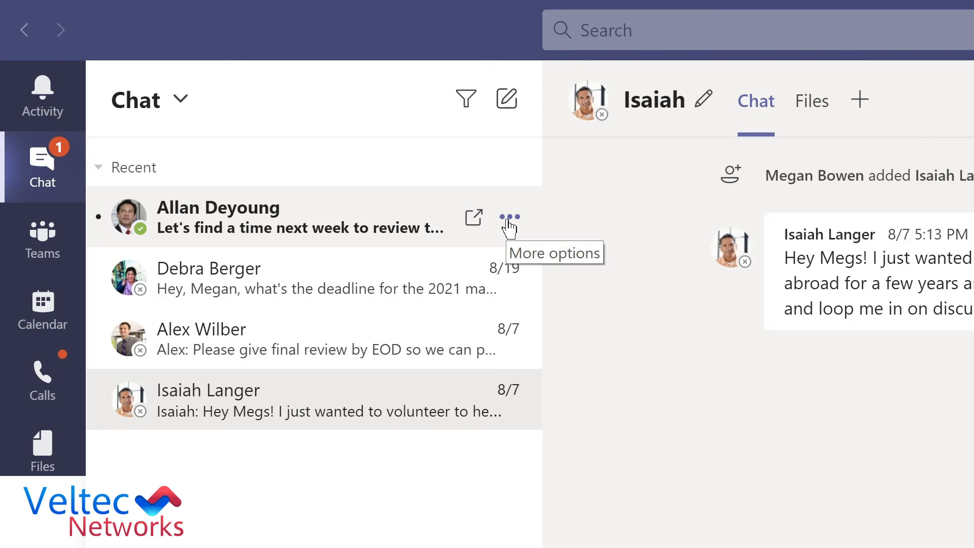
pyautogui.click(510, 219)
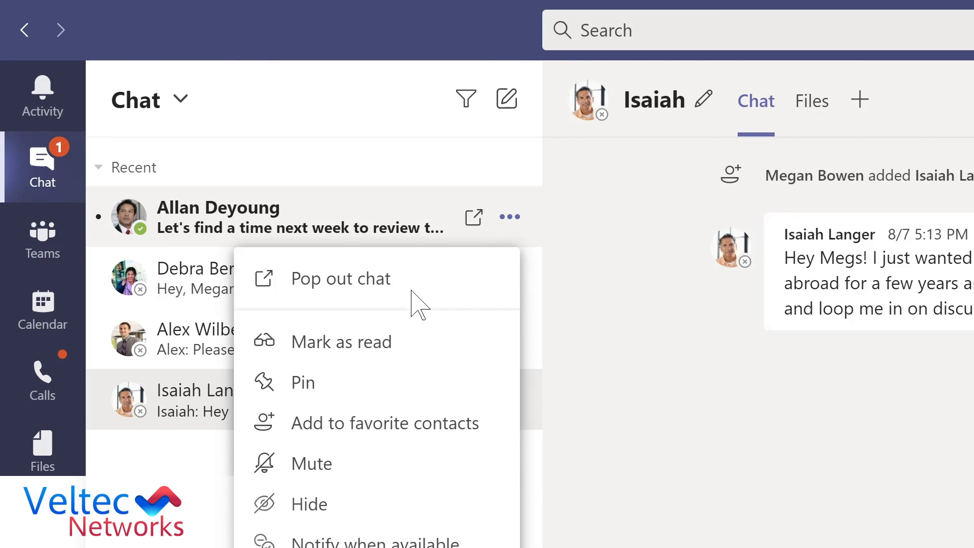
pyautogui.click(305, 390)
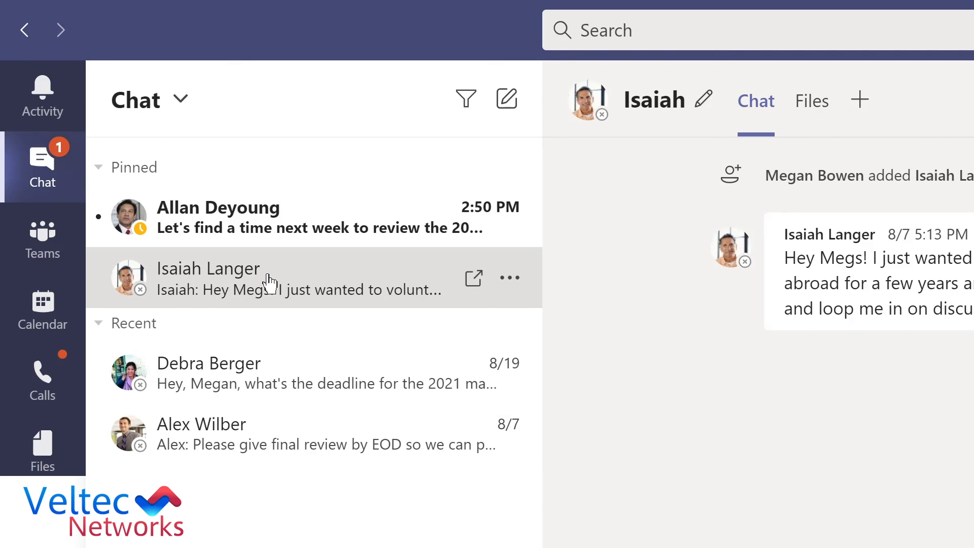
# Move the second pinned chat, the one about volunteering to help, to the top of the pinned chats, and unpin it
pyautogui.moveTo(269, 282); pyautogui.dragTo(272, 208)
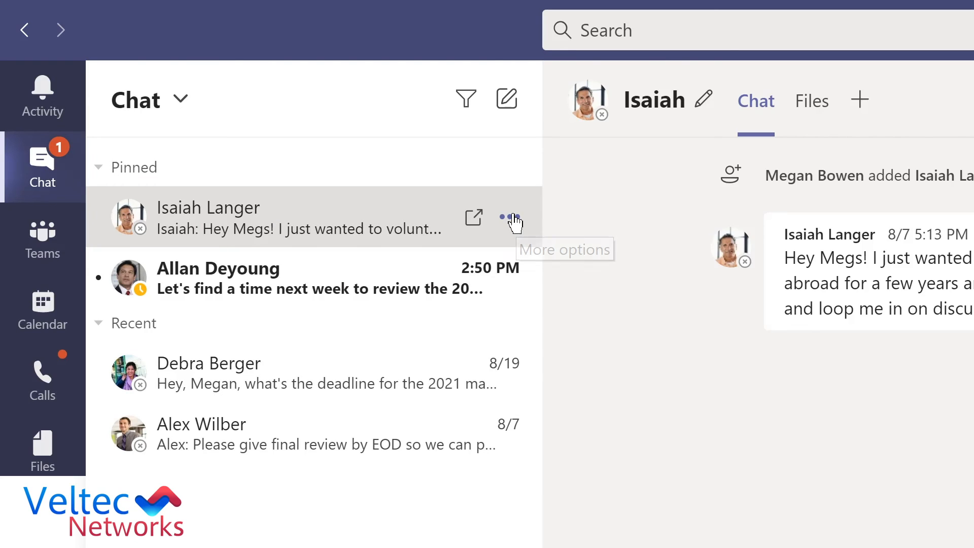
pyautogui.click(511, 218)
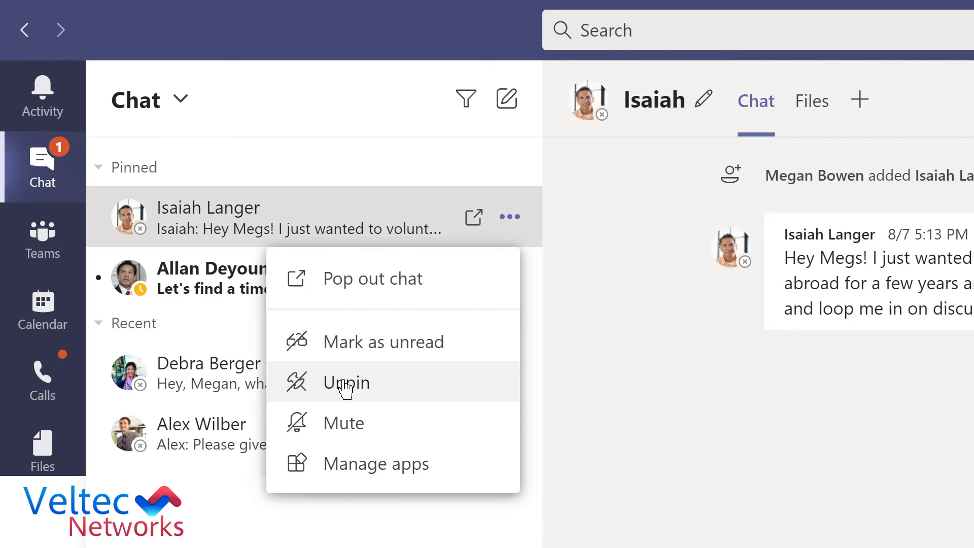
pyautogui.click(349, 387)
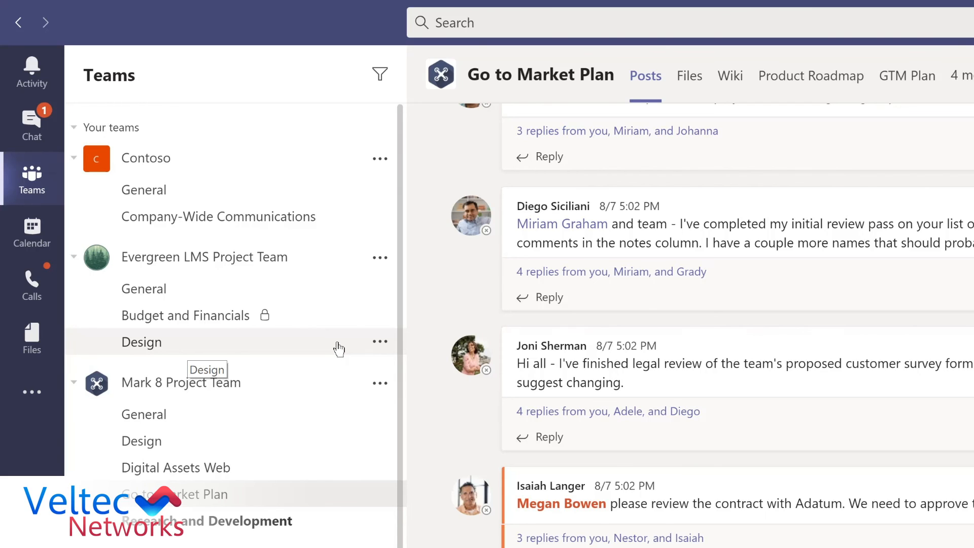
# Pin the Design channel of the Evergreen LMS Project Team in the teams list
pyautogui.click(379, 344)
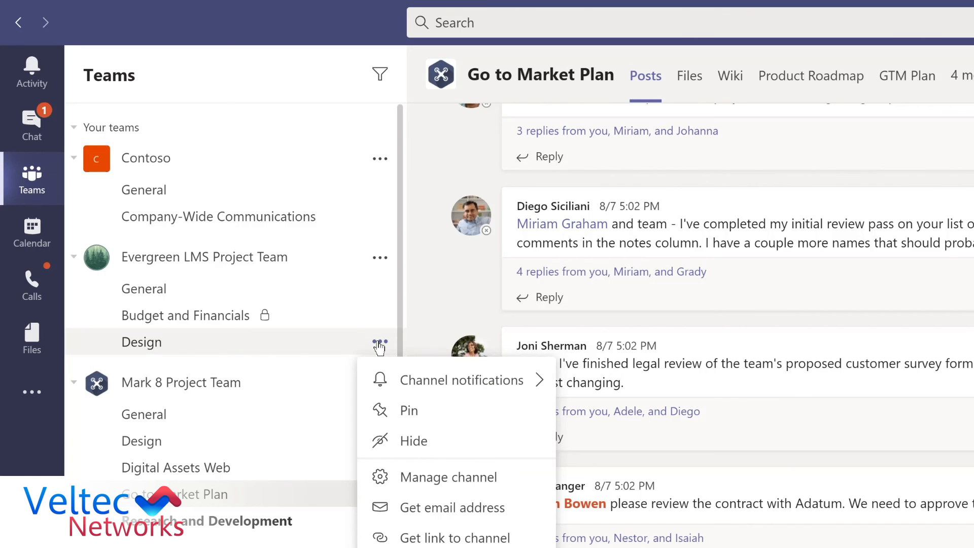
pyautogui.click(406, 415)
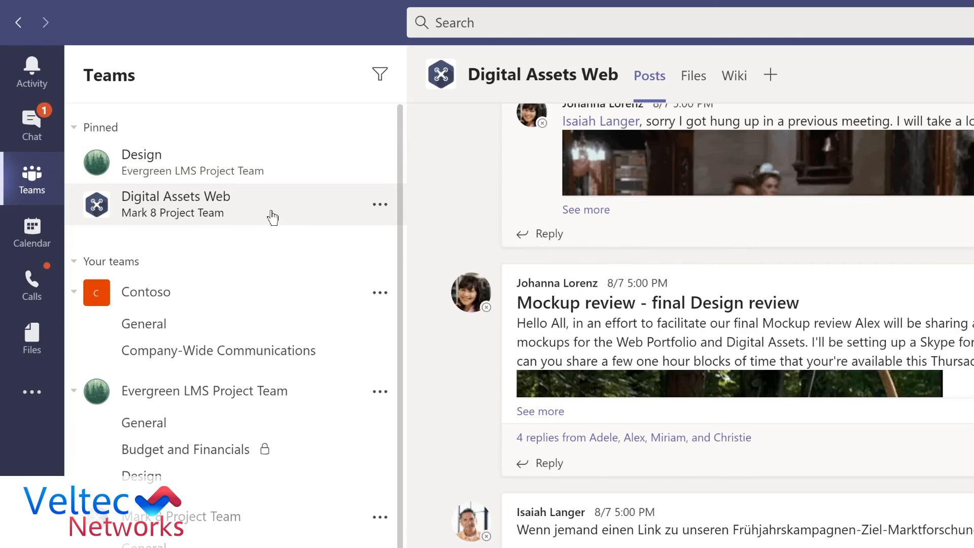
# Move the pinned Digital Assets Web channel above the pinned Design channel, and unpin Digital Assets Web
pyautogui.moveTo(273, 217); pyautogui.dragTo(272, 150)
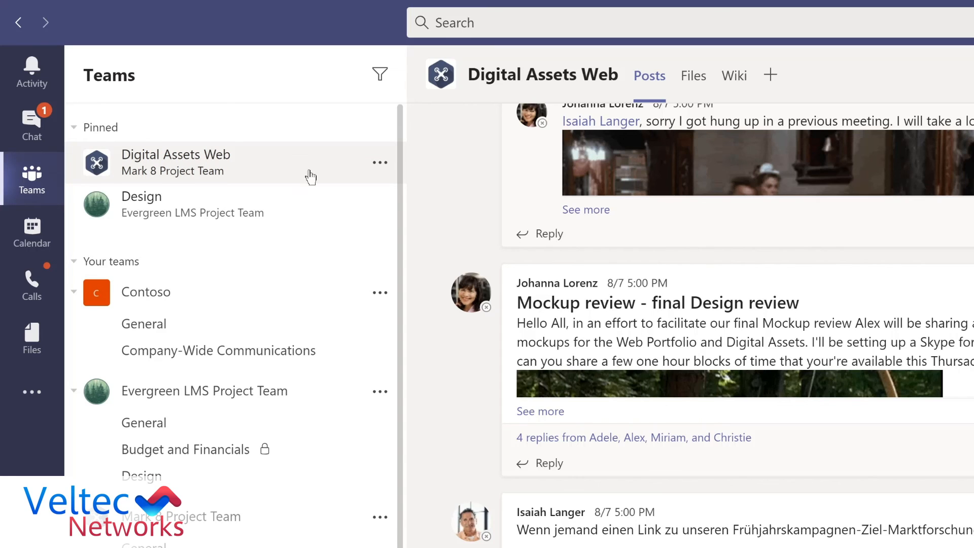
pyautogui.click(381, 163)
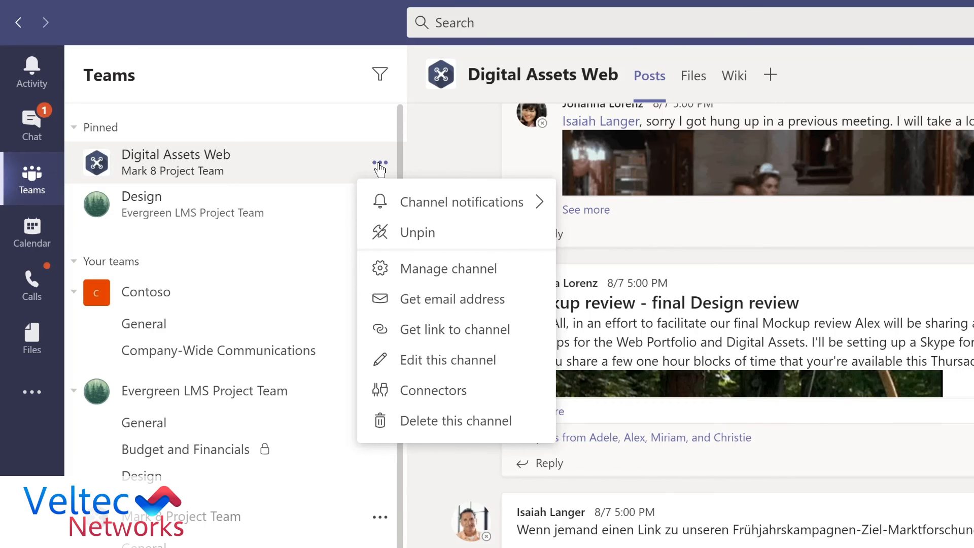
pyautogui.click(396, 233)
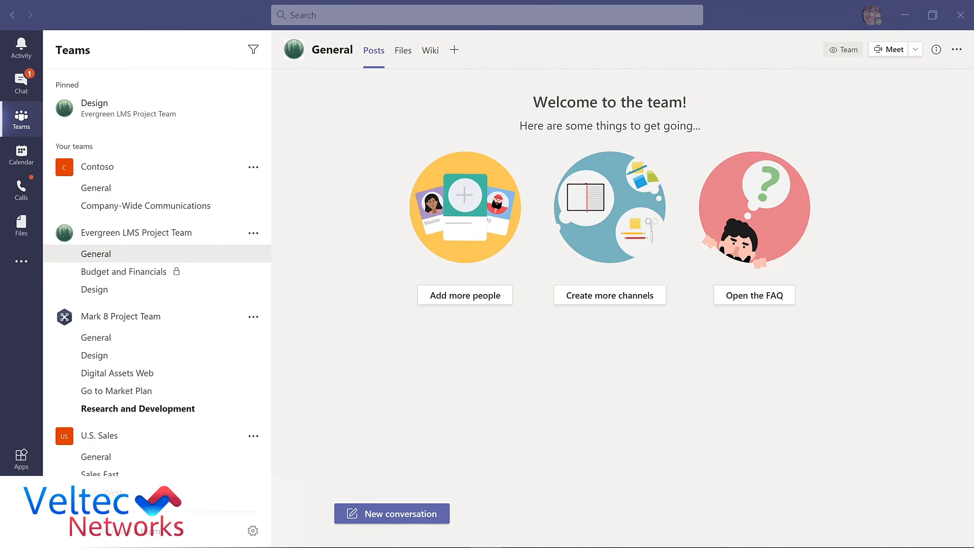
# Start a formatted conversation in the Evergreen LMS Project Team's General channel with the subject "I'm excited to start planning our new LMS!"
pyautogui.click(386, 514)
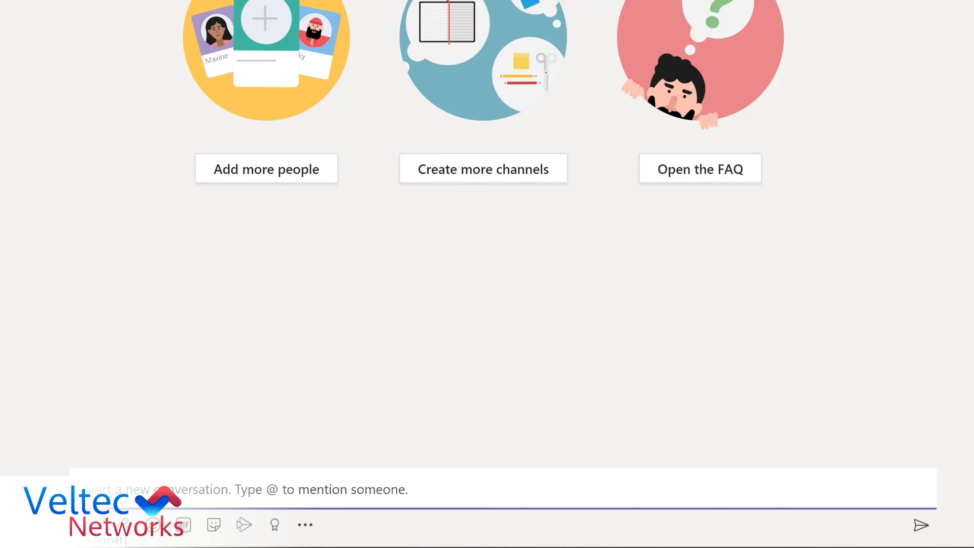
pyautogui.click(91, 525)
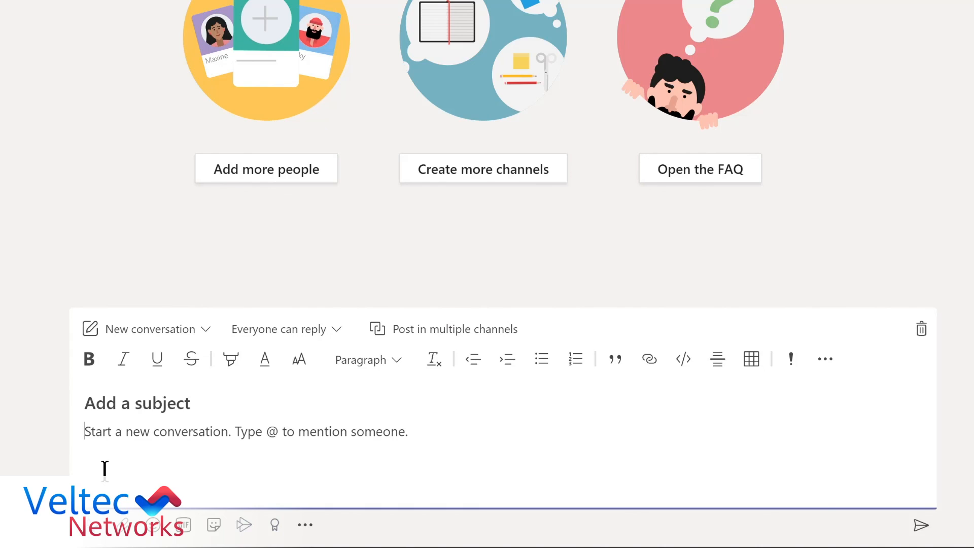
pyautogui.click(124, 404)
pyautogui.write("I'm ")
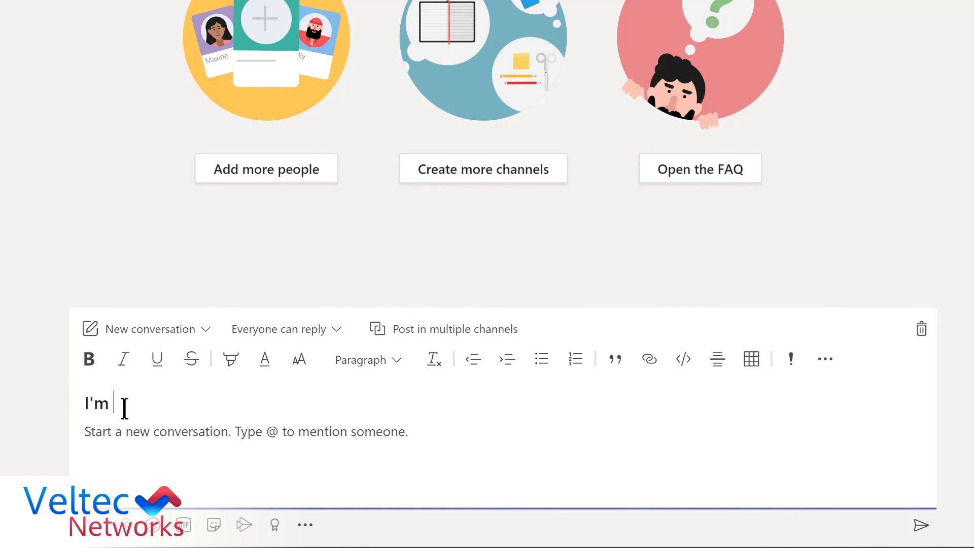
pyautogui.write('excited to start planning our new LMS!')
# Write the message "We'll be sharing details and actions in the Design channel", mentioning the Design channel
pyautogui.click(147, 437)
pyautogui.write('W')
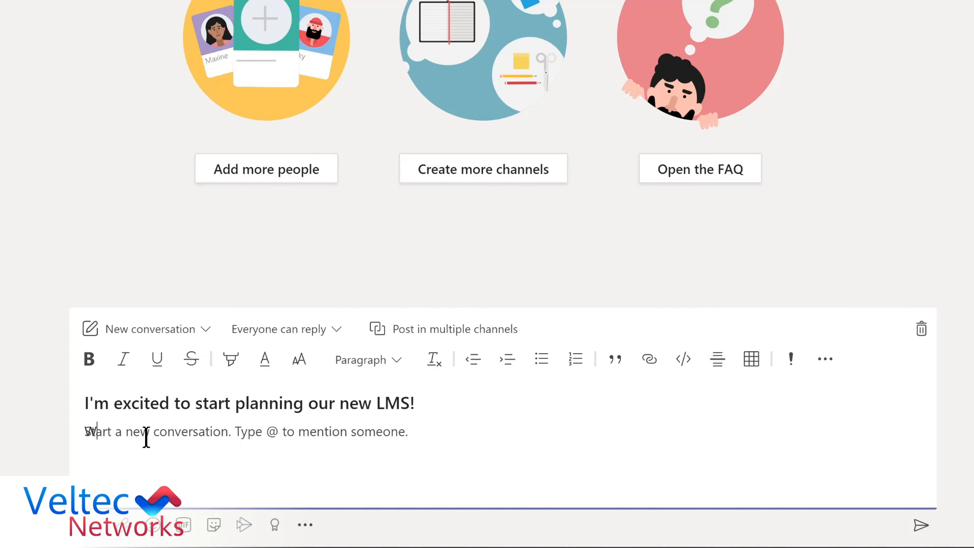
pyautogui.write("e'll be sharing details and actions in the @Design")
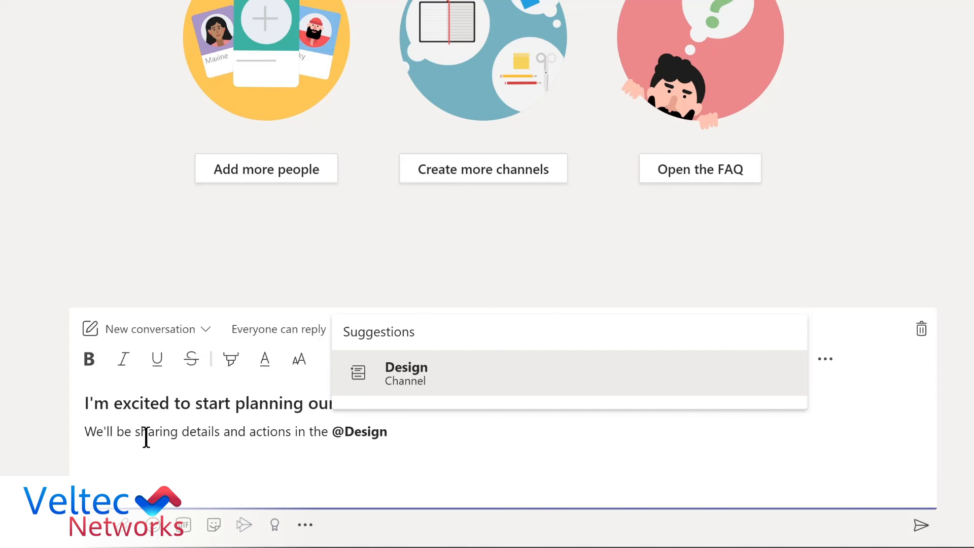
pyautogui.press('Return')
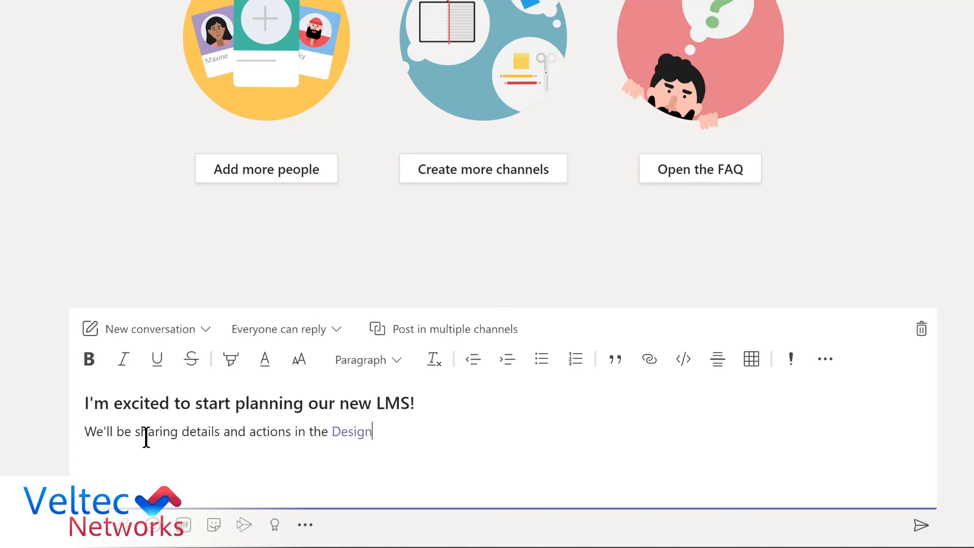
pyautogui.write('channel')
pyautogui.hotkey('ctrl', 'Home')
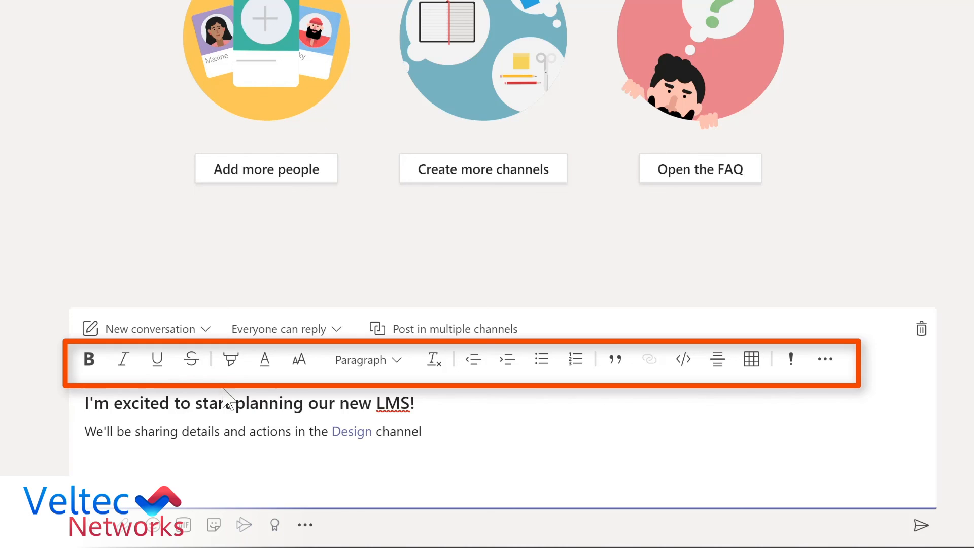
# Highlight the whole message line below the subject in yellow
pyautogui.tripleClick(142, 428)
pyautogui.click(231, 358)
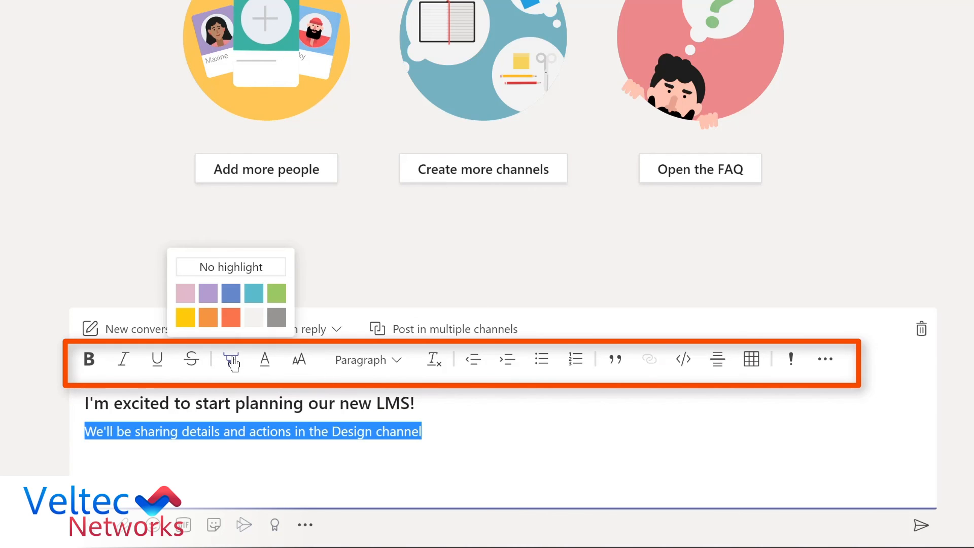
pyautogui.click(186, 317)
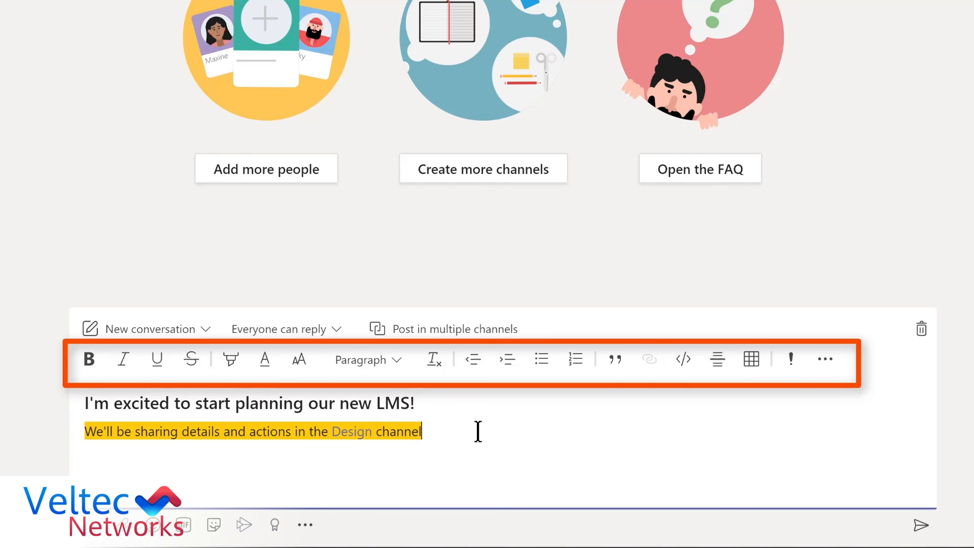
# Insert the smile emoji on a new line below the highlighted text, and add the cheering man GIF found by searching for "yay"
pyautogui.click(219, 479)
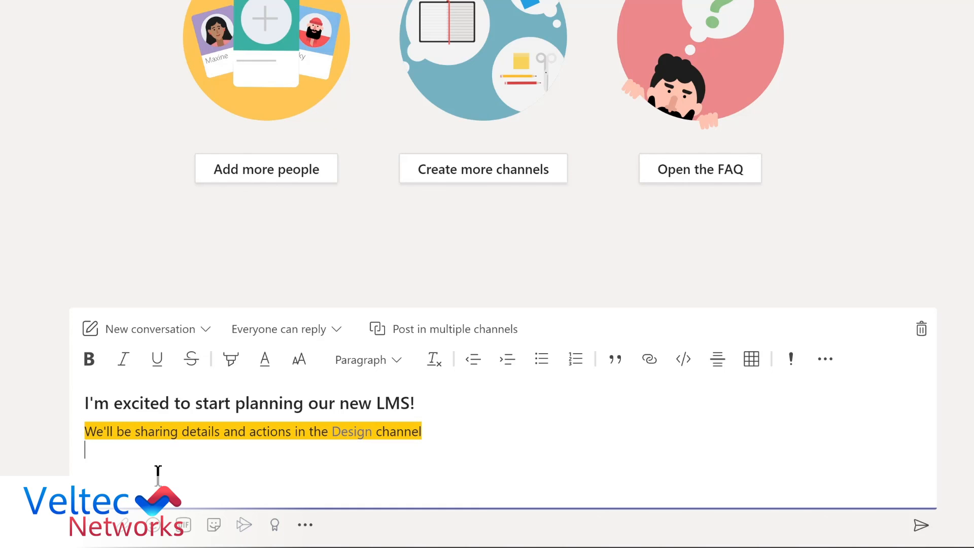
pyautogui.click(154, 526)
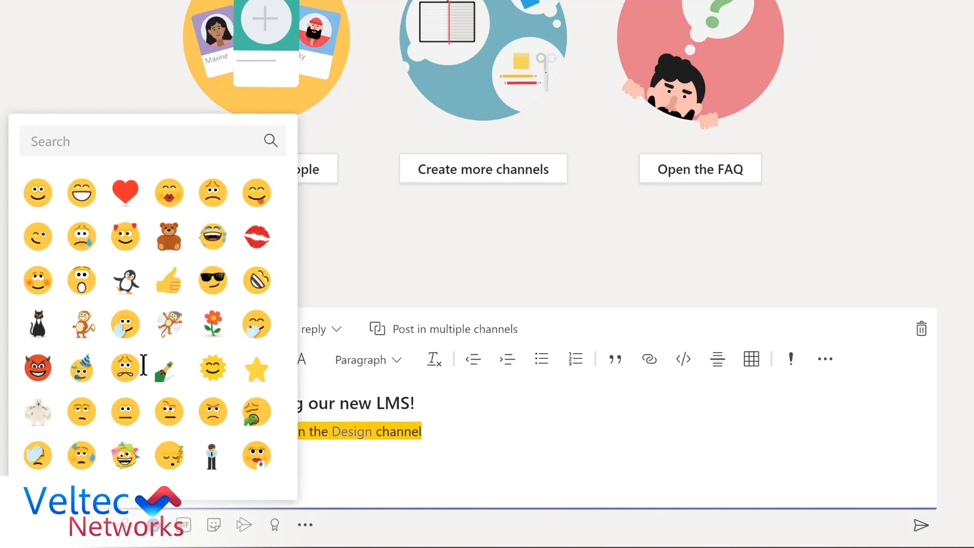
pyautogui.click(42, 199)
pyautogui.click(183, 525)
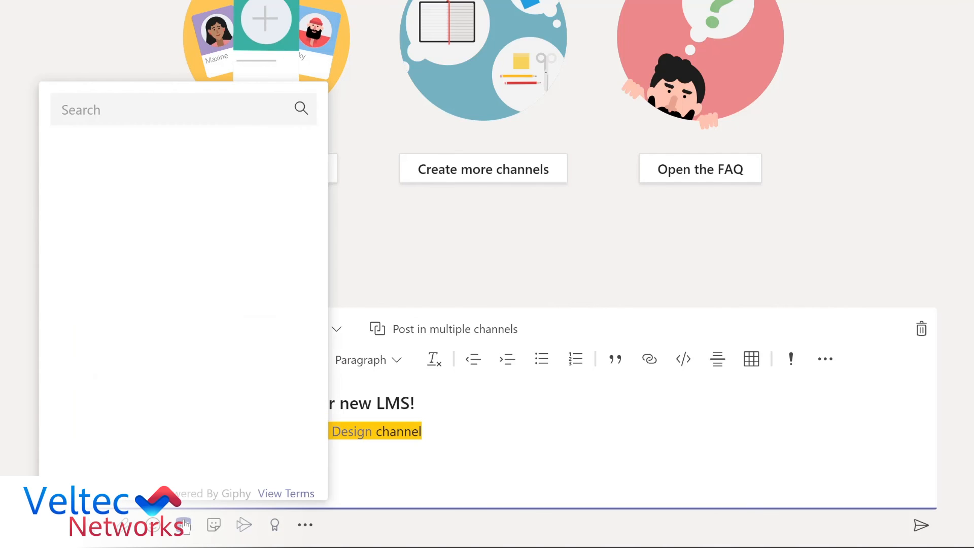
pyautogui.write('yay')
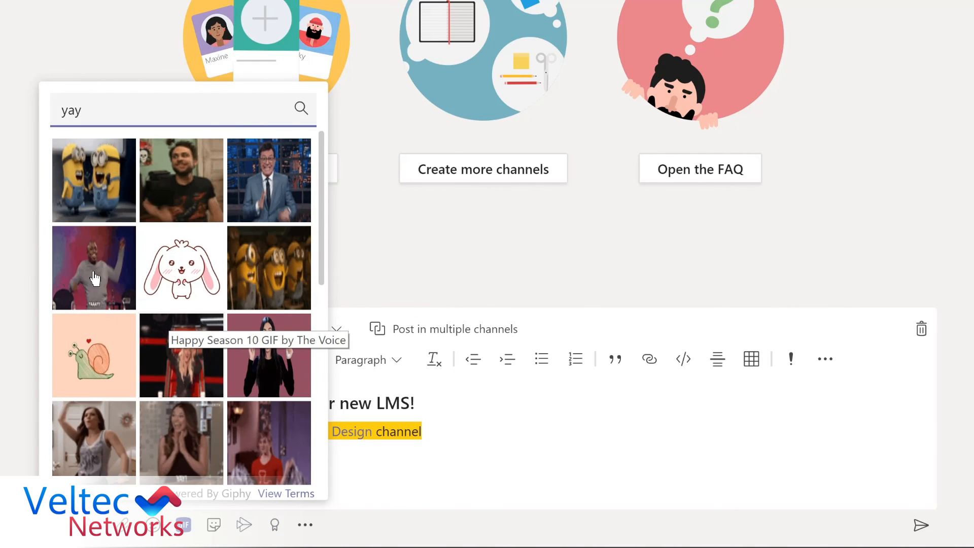
pyautogui.click(79, 279)
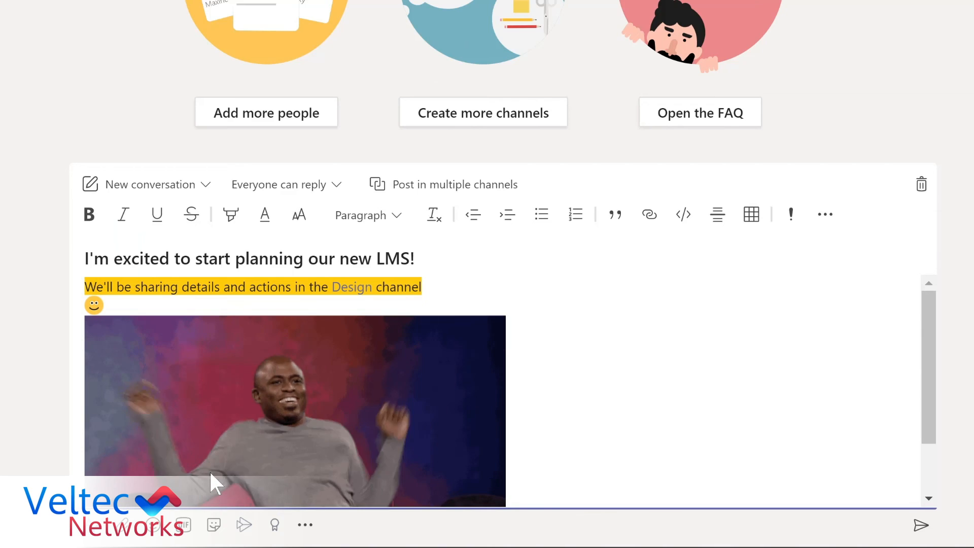
# Add the popular "OH YEAH!" sticker with its default caption below the GIF, and post the message
pyautogui.click(214, 527)
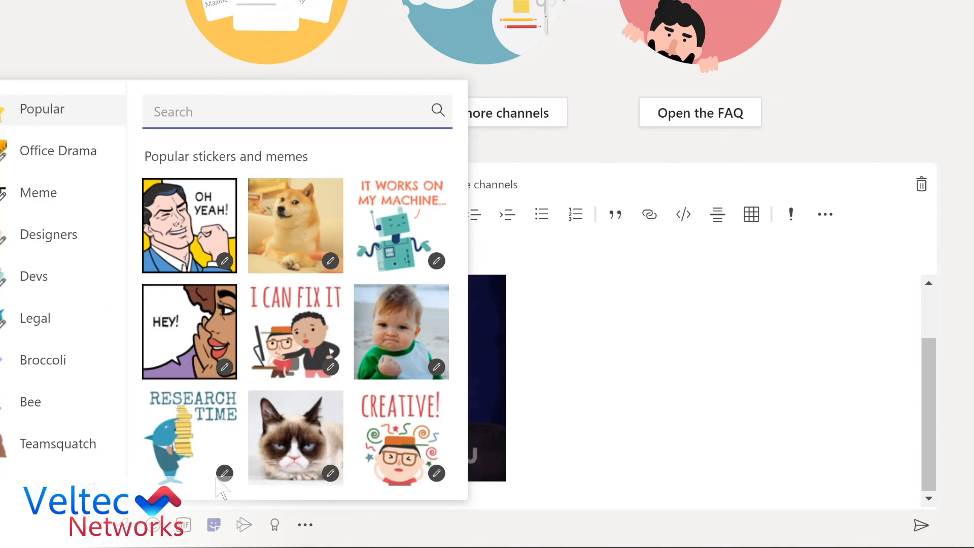
pyautogui.click(181, 259)
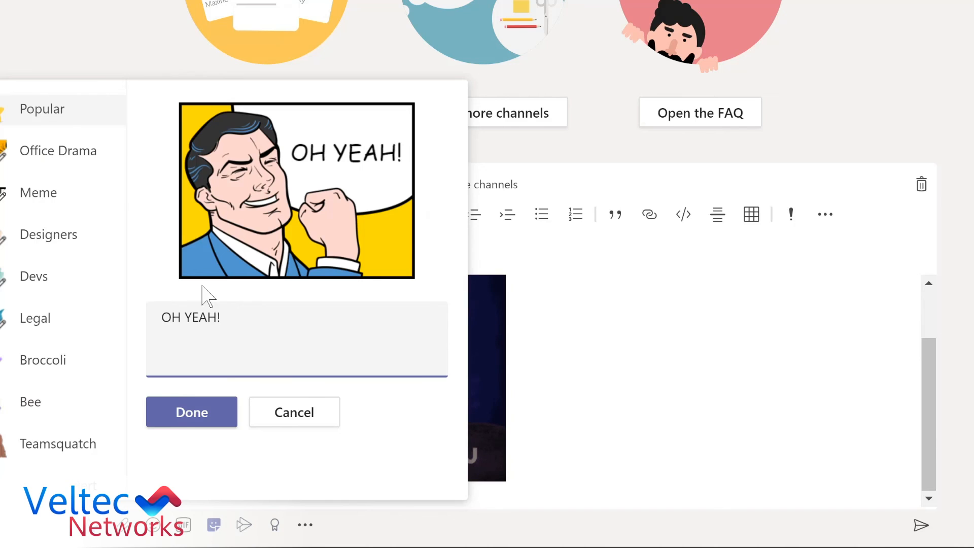
pyautogui.click(192, 411)
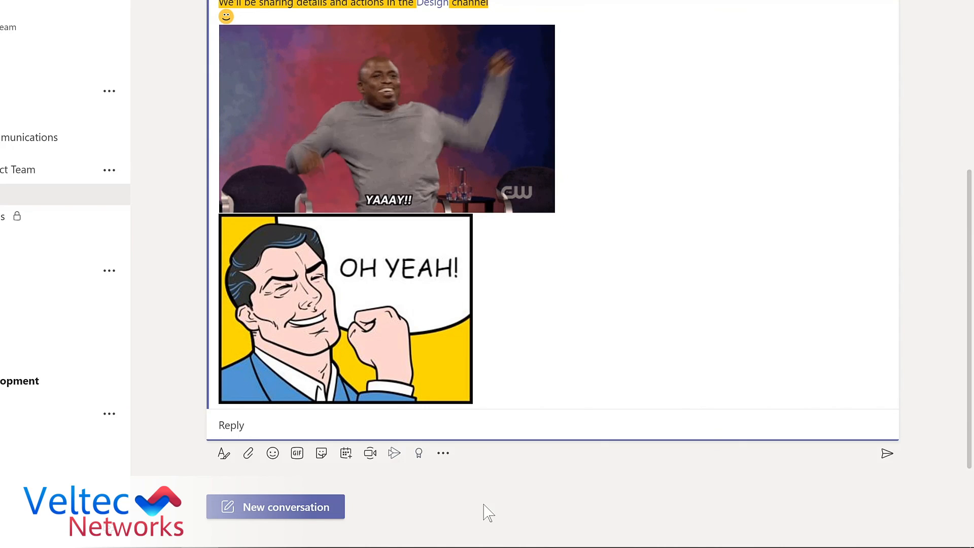
# Start another formatted conversation in the channel and change its post type to Announcement
pyautogui.click(228, 507)
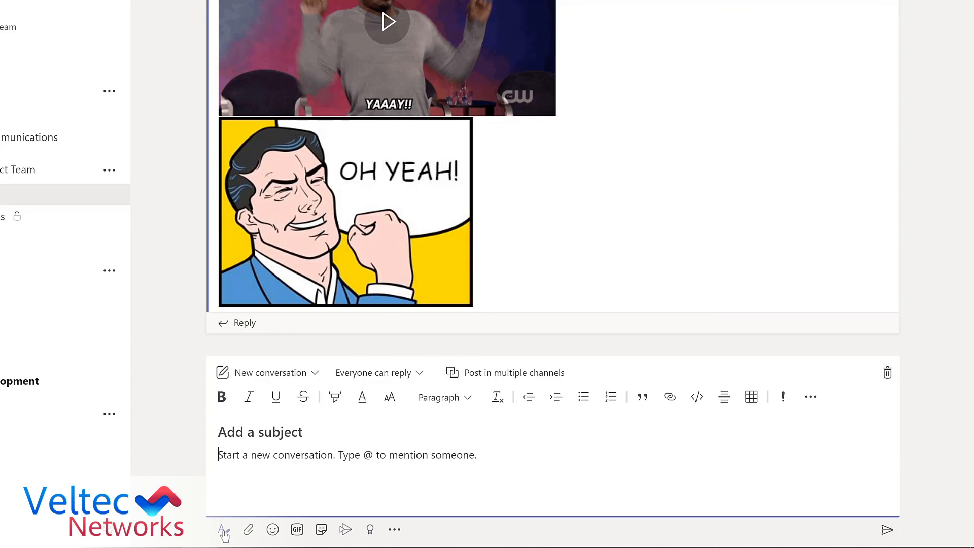
pyautogui.click(314, 375)
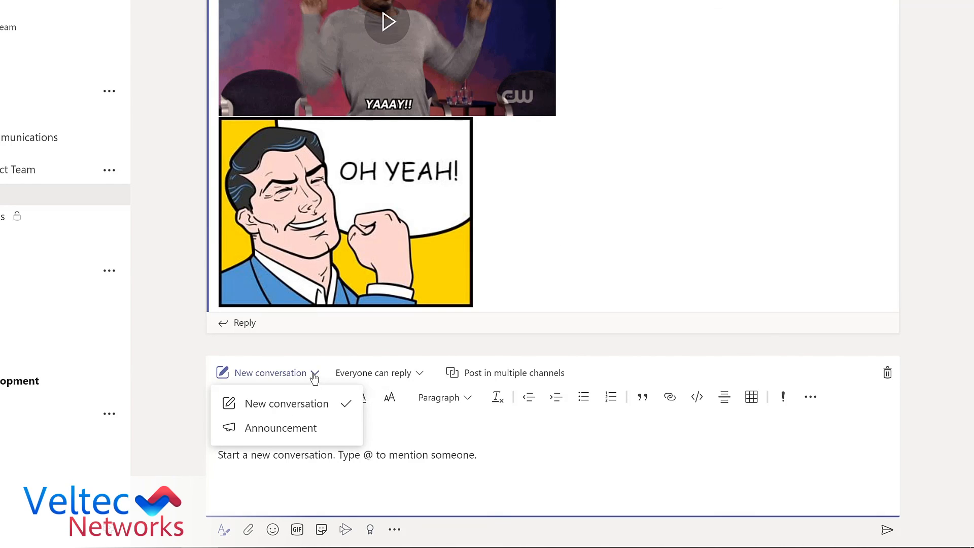
pyautogui.click(279, 429)
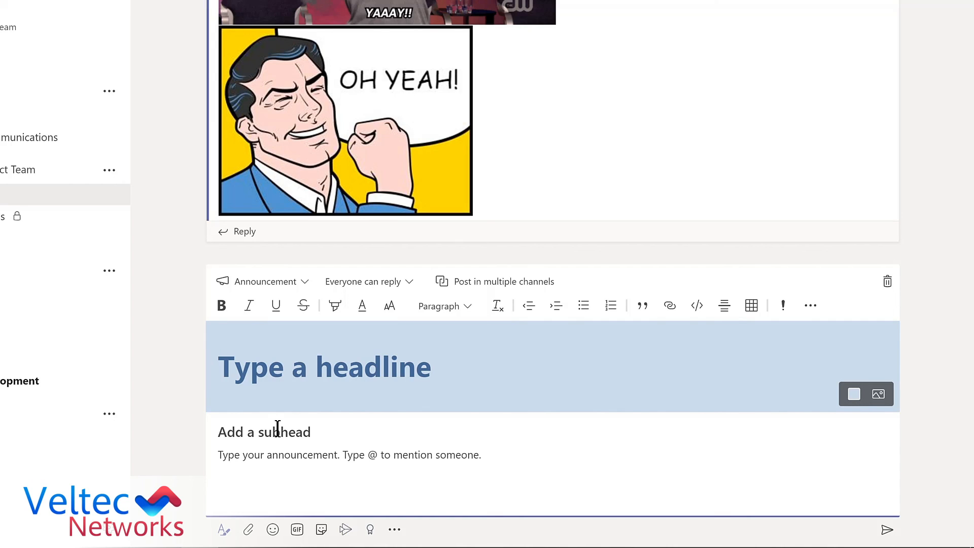
# Enter the headline and subhead welcoming the new colleague, and the text "We're looking forward to benefiting from his extensive experience building and implementing learning systems."
pyautogui.write('Welcome Nestor!')
pyautogui.press('Return')
pyautogui.write('Welcome Nestor to the company and our project team!')
pyautogui.press('Return')
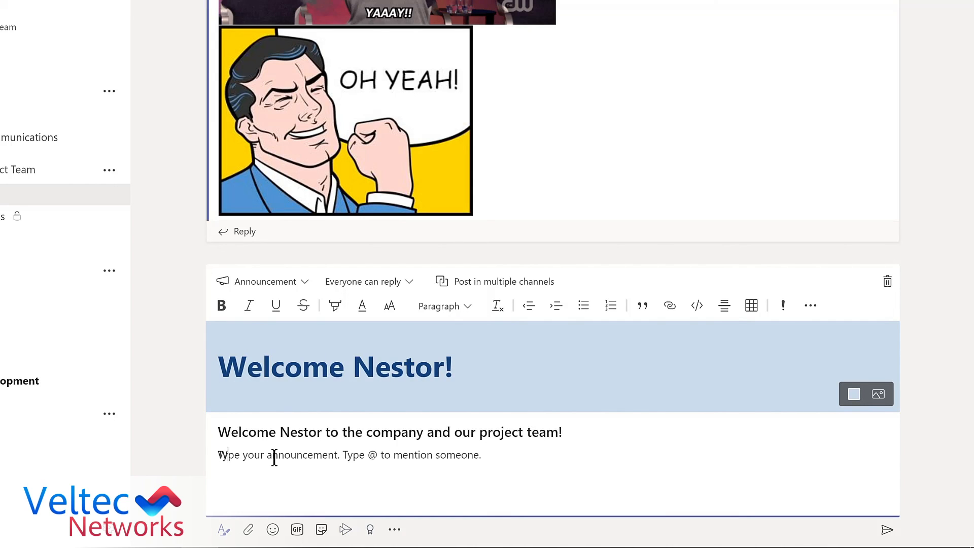
pyautogui.write("We're looking forward to benefiting from his extensive experience building and implementing learning systems.")
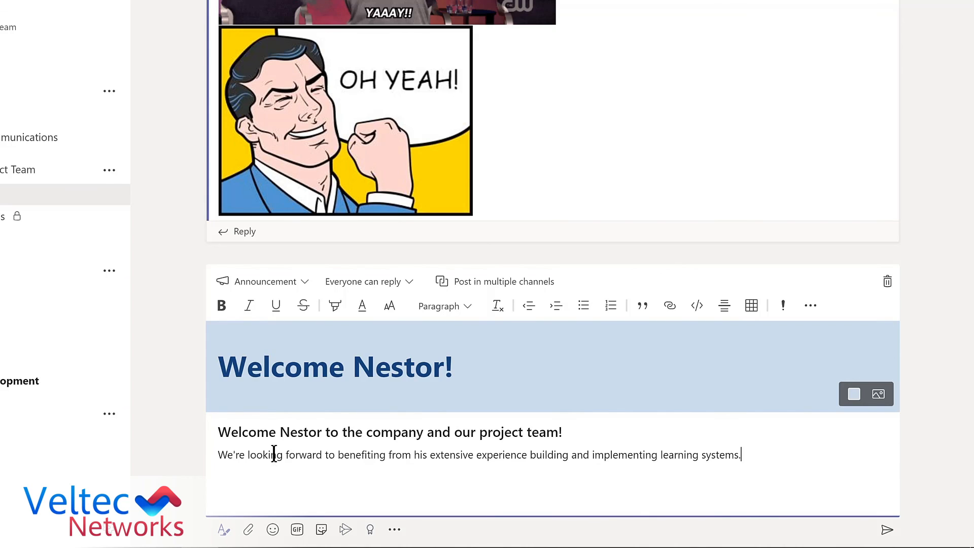
# Set the background color of the announcement headline to dark teal
pyautogui.click(855, 399)
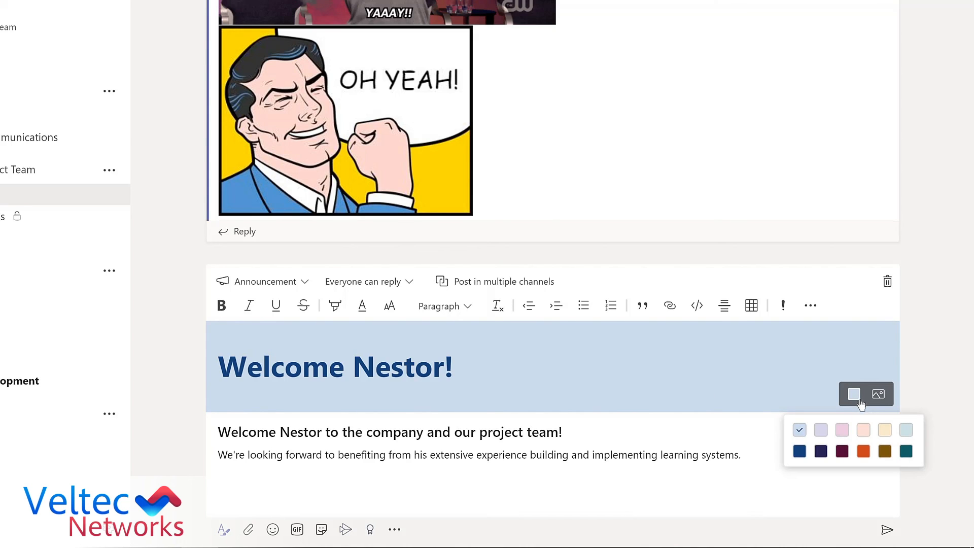
pyautogui.click(906, 451)
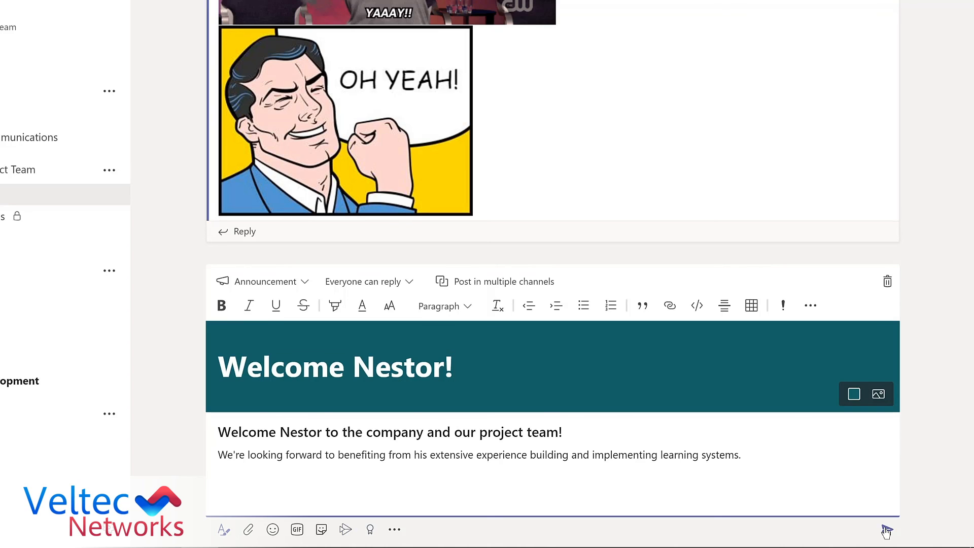
# Post the finished welcome announcement to the channel
pyautogui.click(887, 530)
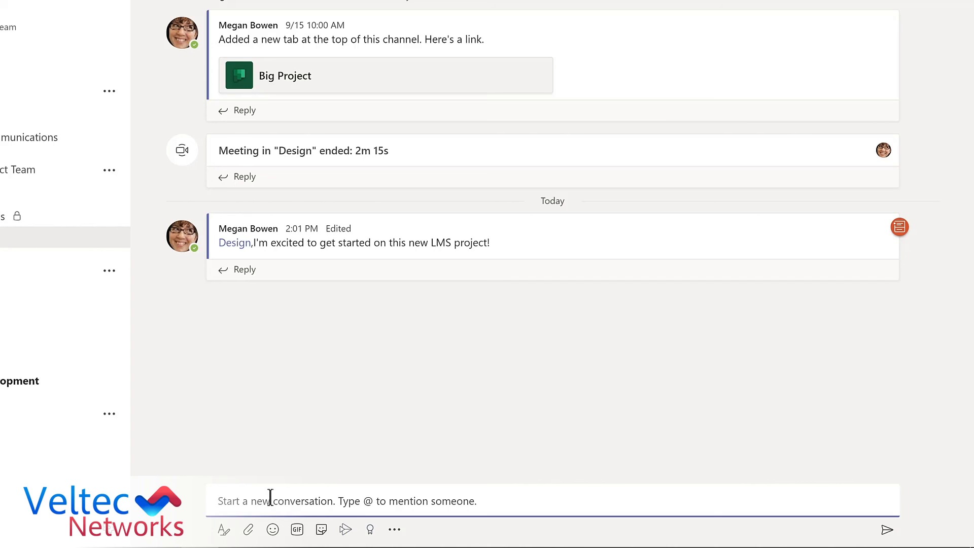
# Start a Praise message in the Design channel with the Awesome badge and add the colleague being thanked as recipient
pyautogui.click(370, 531)
pyautogui.click(522, 164)
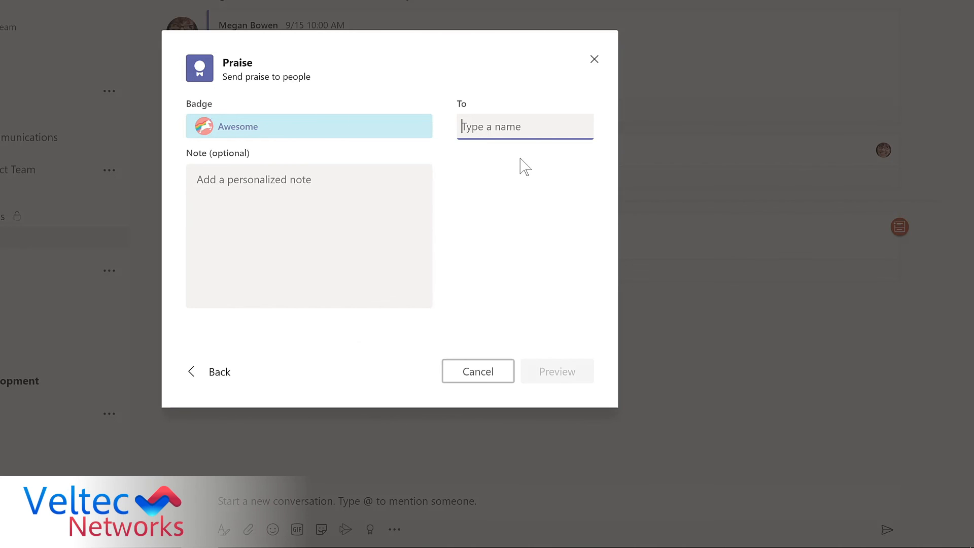
pyautogui.write('lynn')
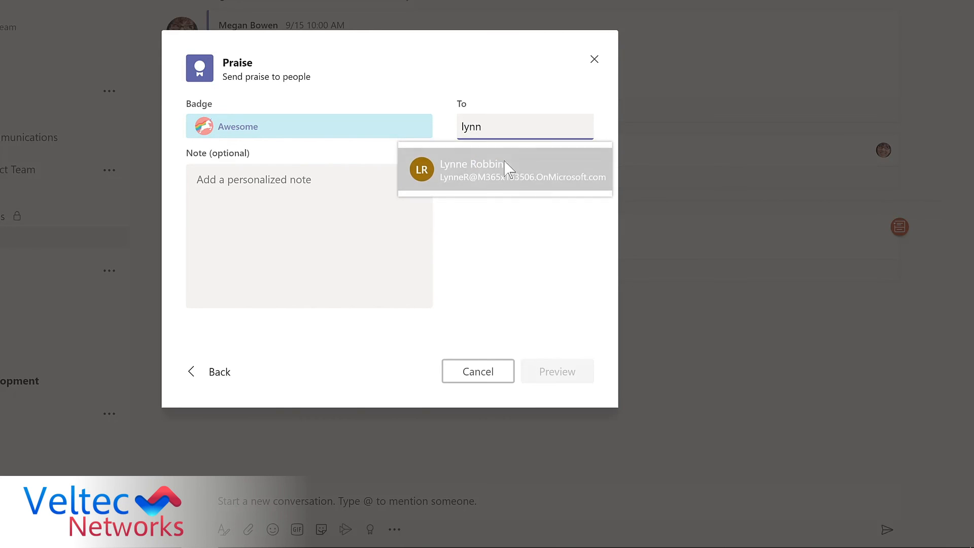
pyautogui.click(507, 168)
# Add a personalized note giving the recipient a big thanks "for leading the first stage of our project plan!", and send the praise after previewing it
pyautogui.click(237, 184)
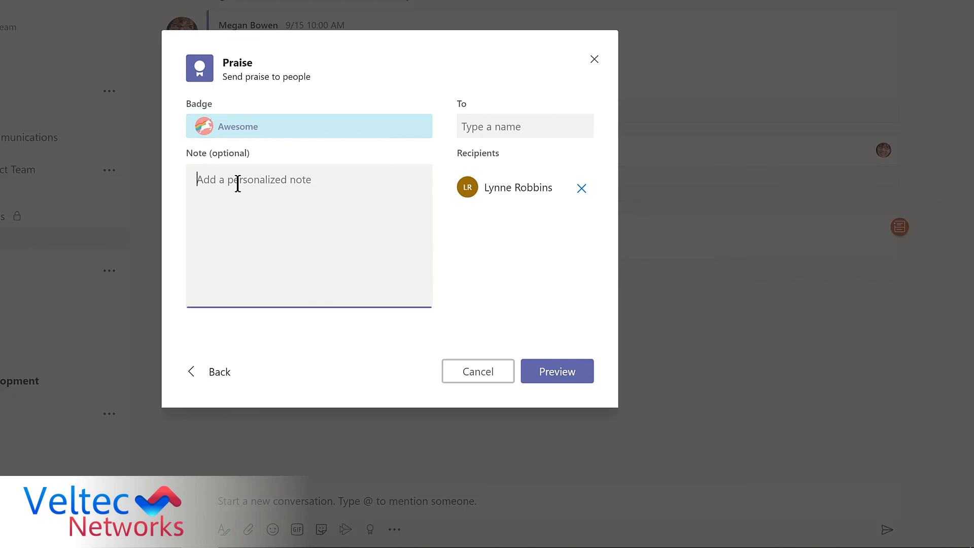
pyautogui.write('A big thanks Lynne for leading the first stage of our project plan!')
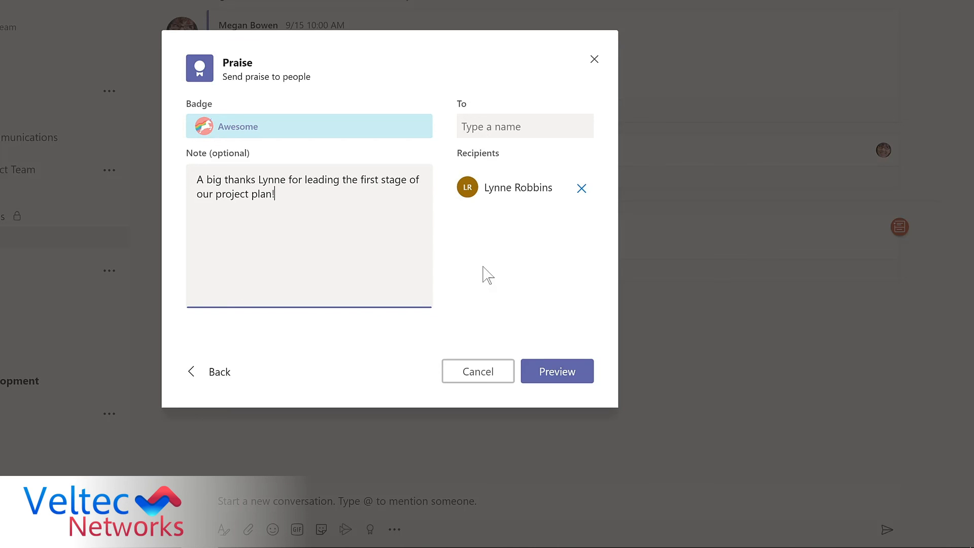
pyautogui.click(556, 375)
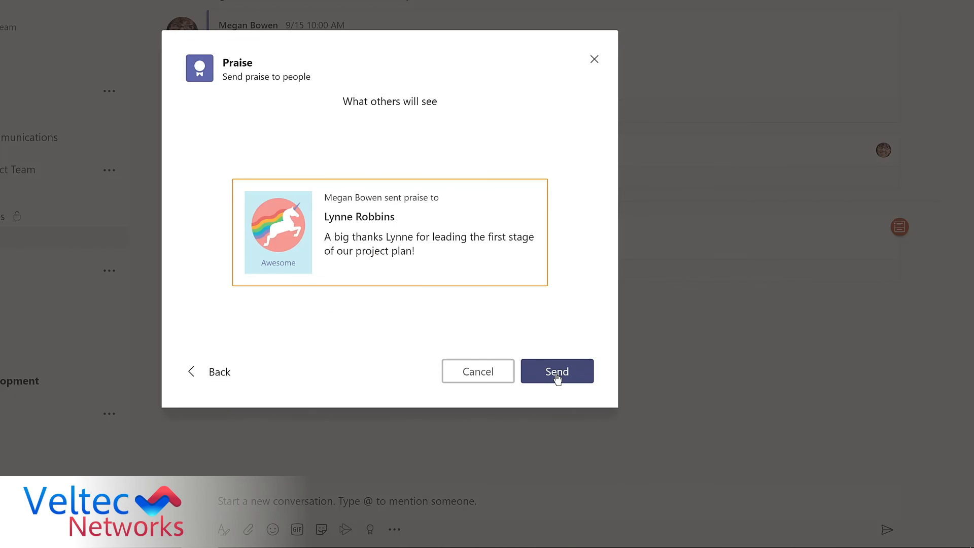
pyautogui.click(557, 375)
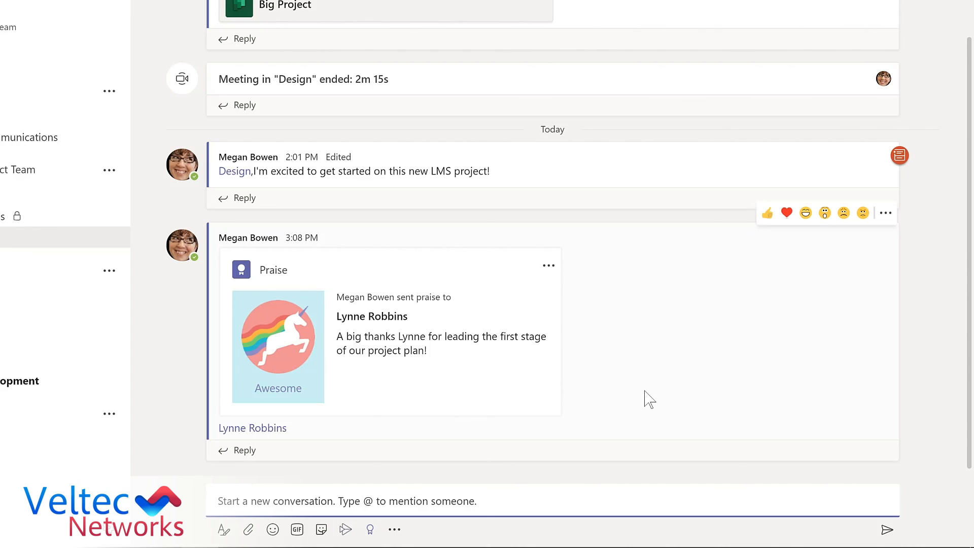